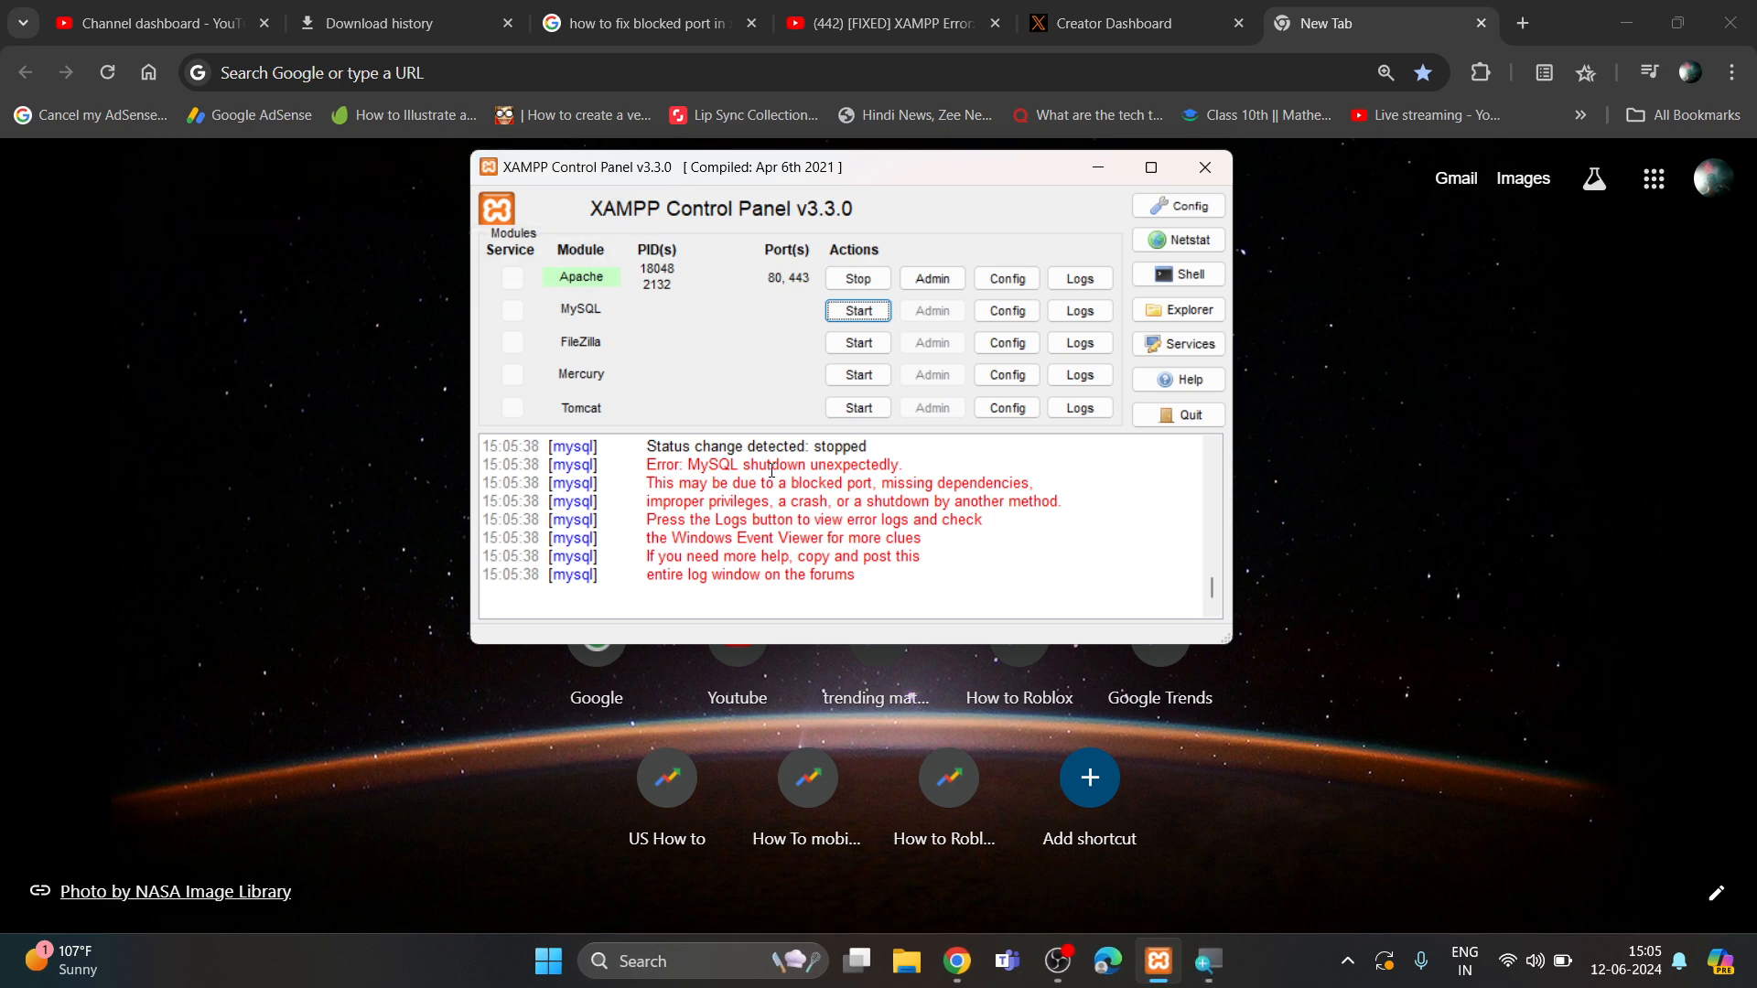
drag(638, 463, 366, 426)
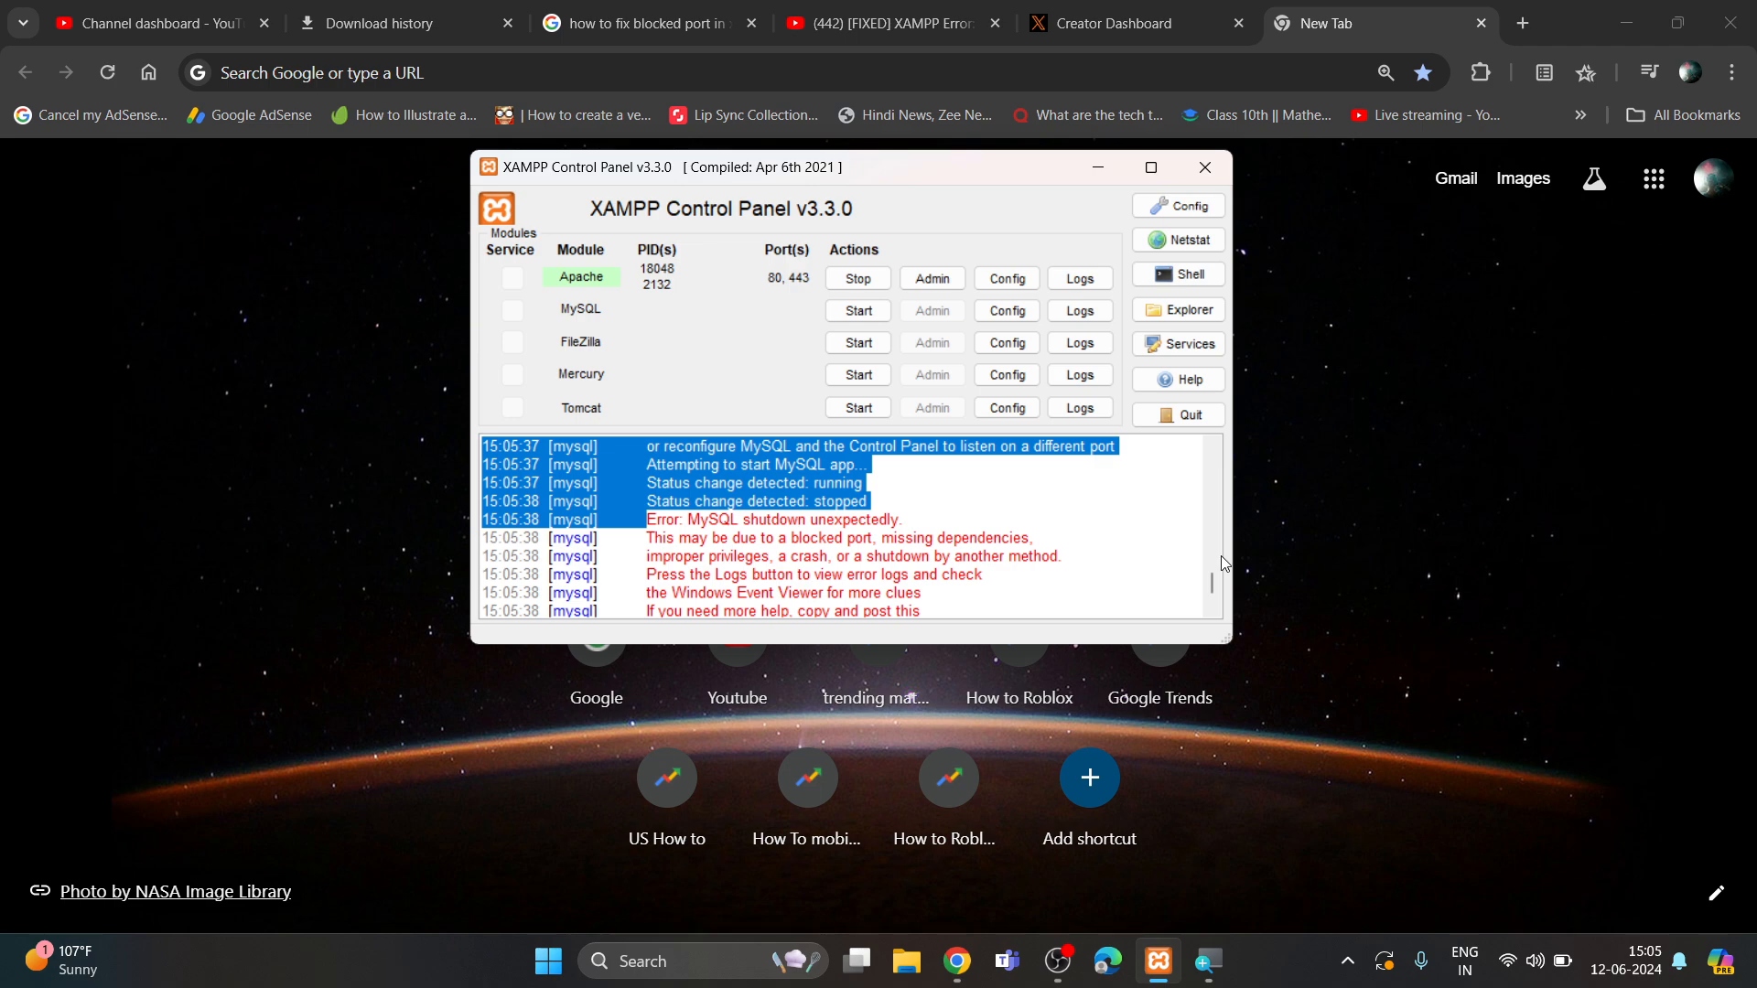
click(644, 469)
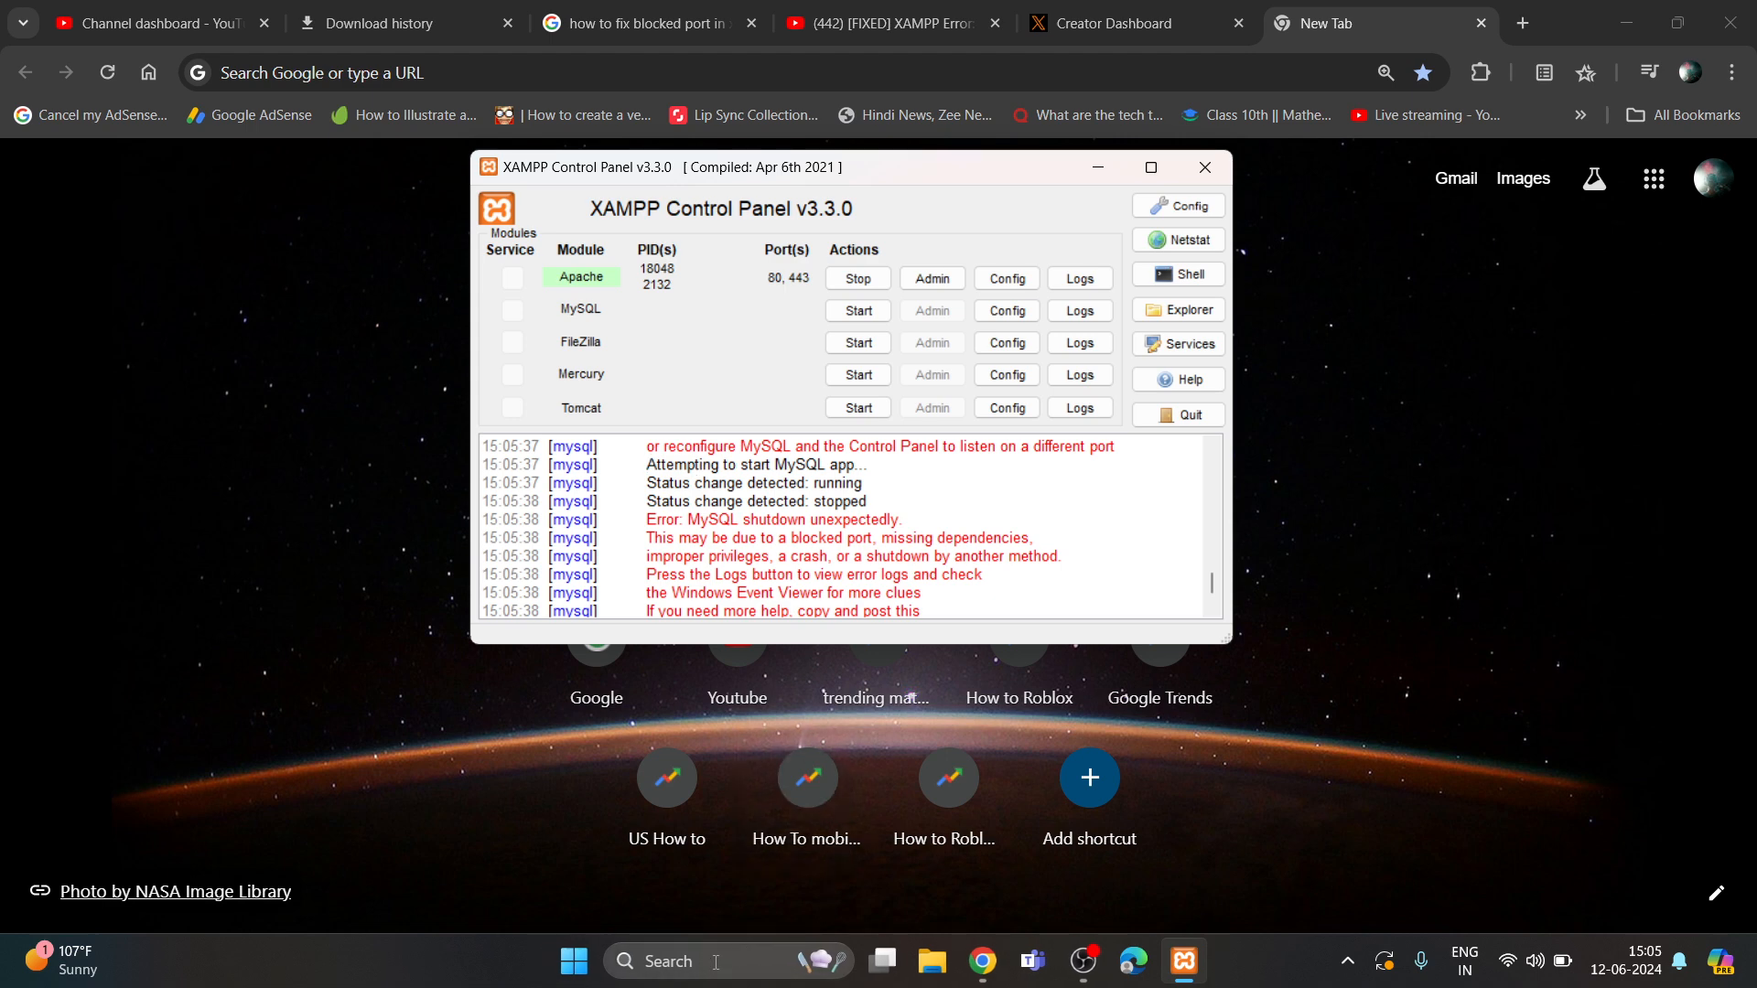
Step: Switch to File Explorer and open the OS (C:) drive
click(931, 961)
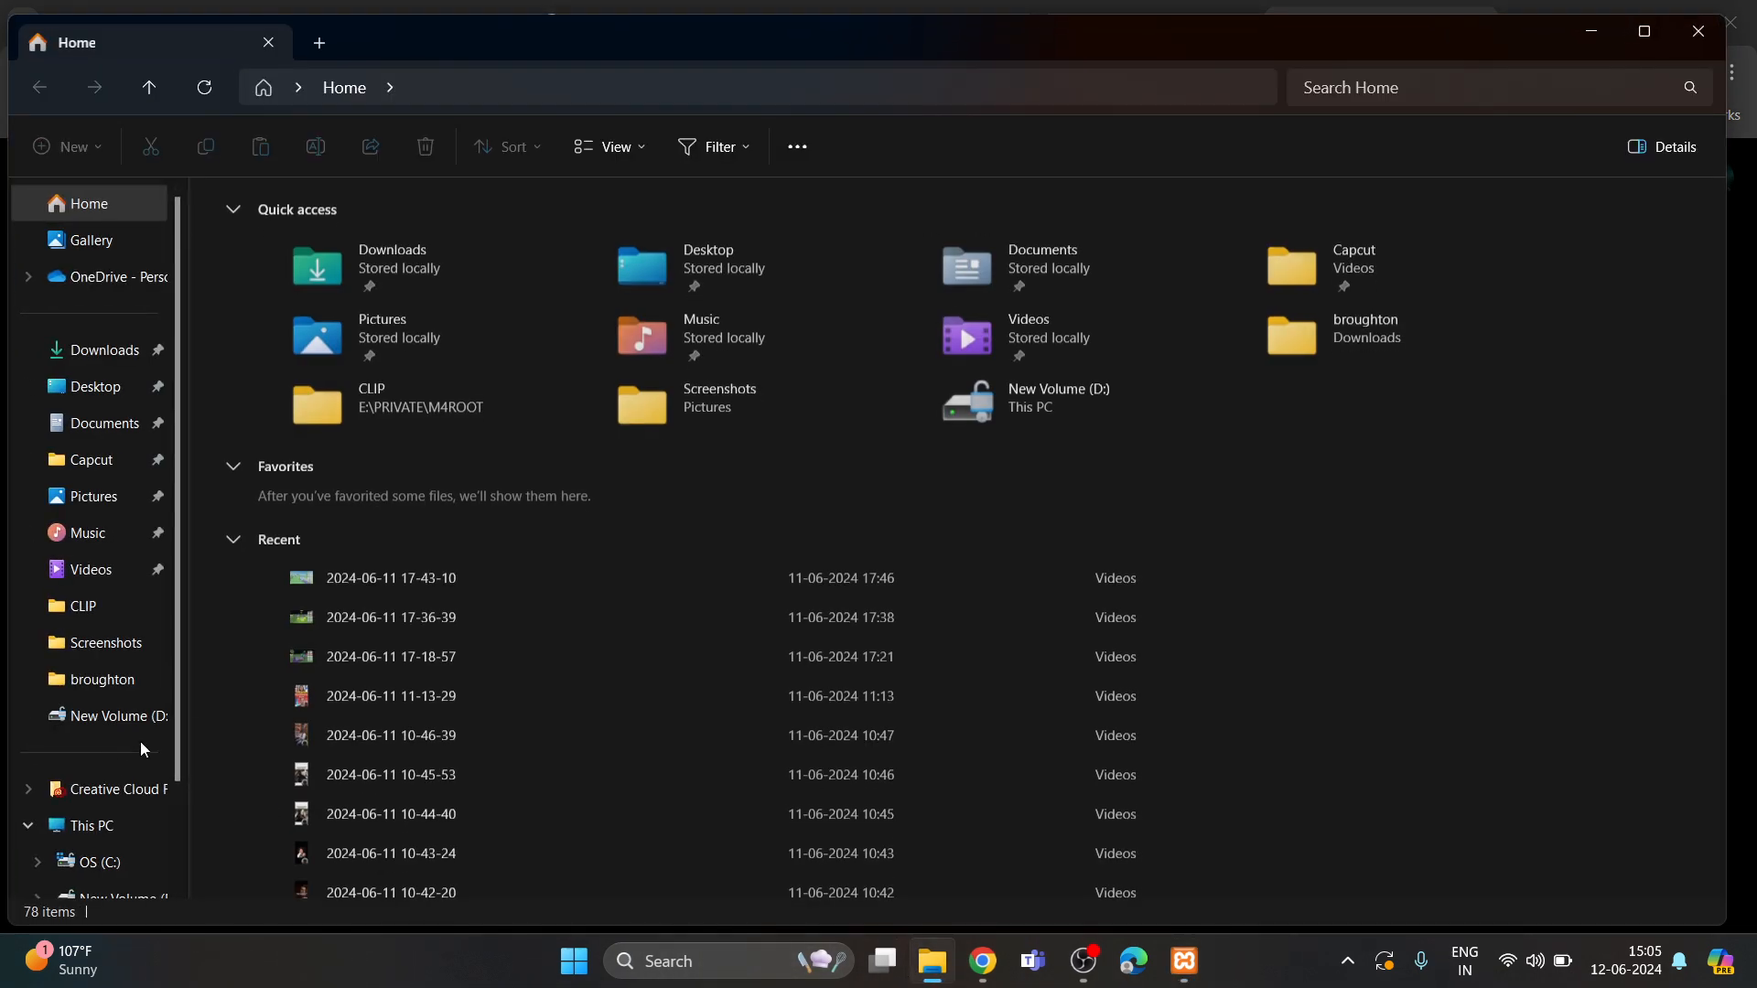
drag(183, 662, 178, 745)
click(132, 745)
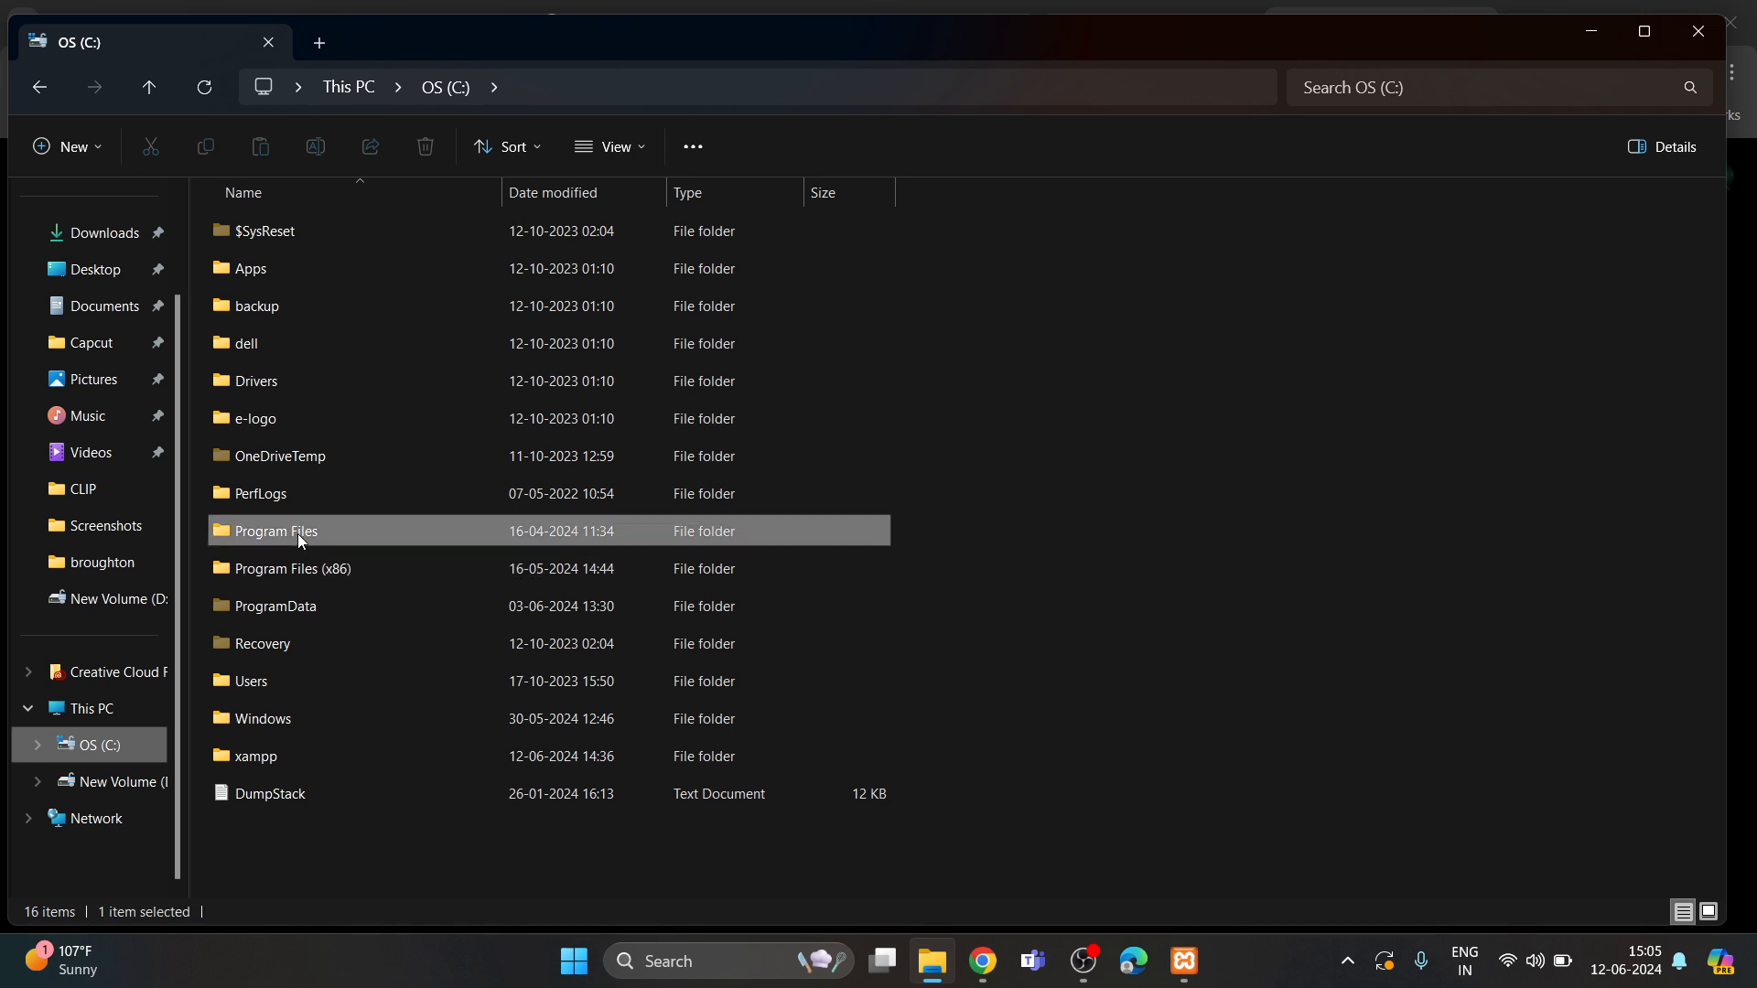
double_click(299, 534)
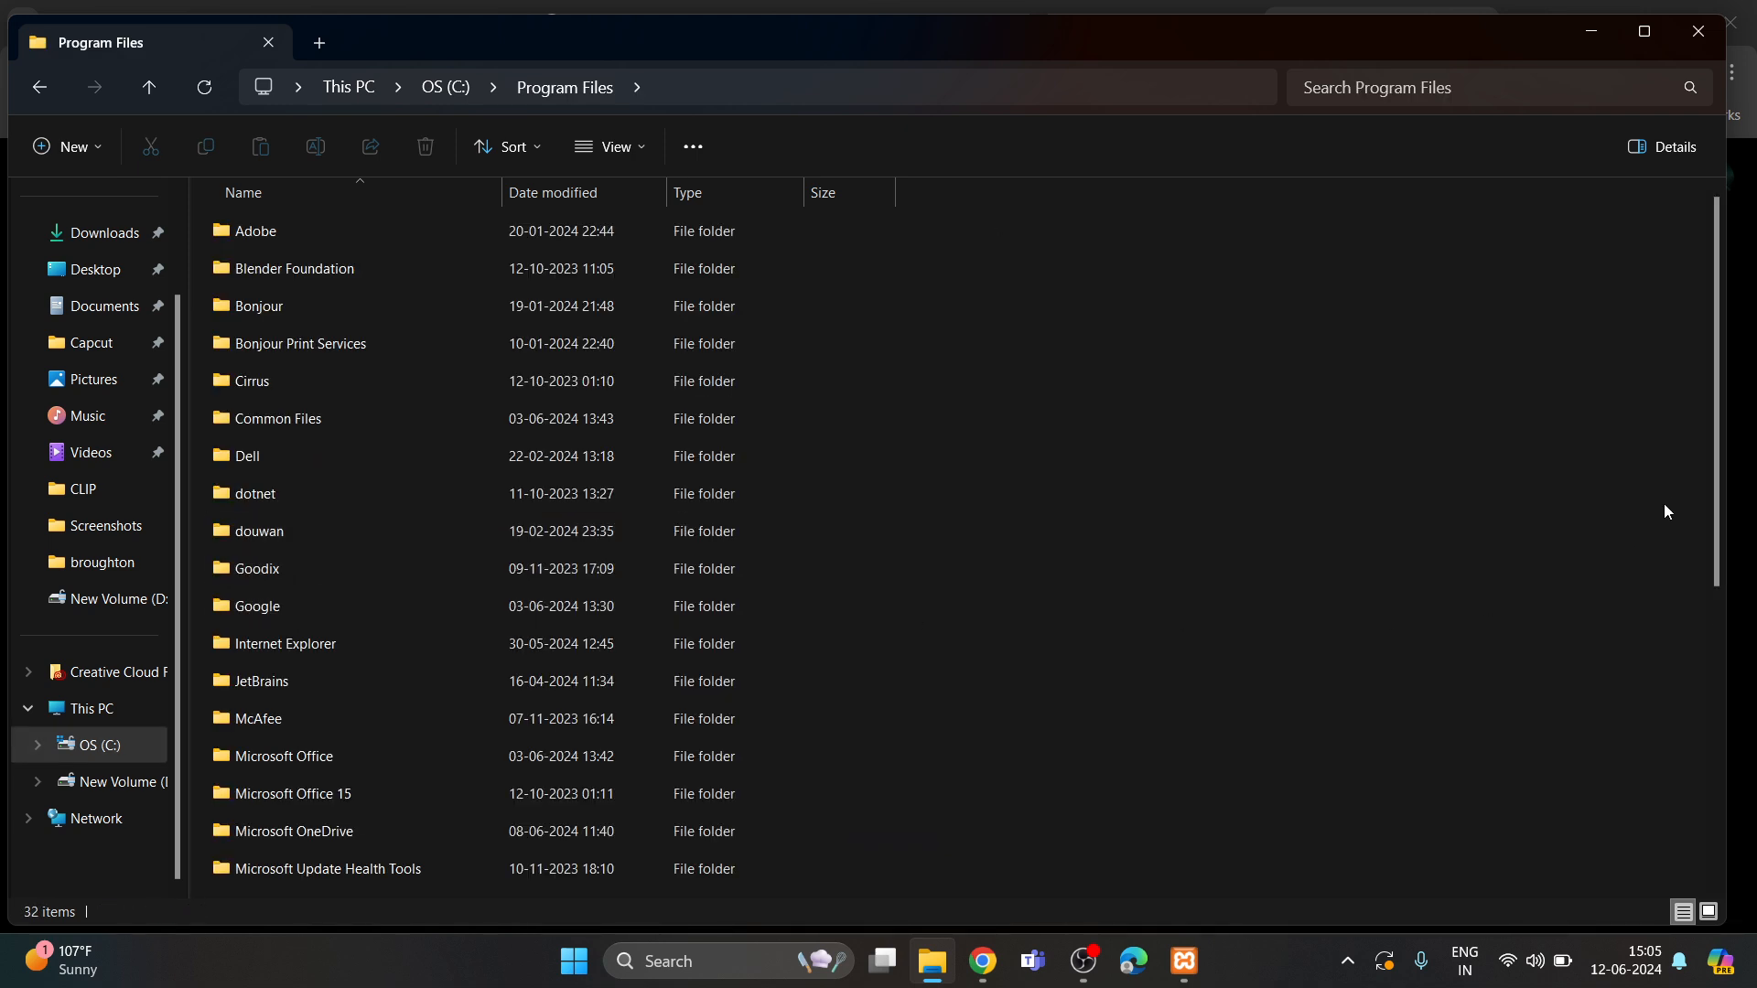
drag(1719, 487, 1426, 629)
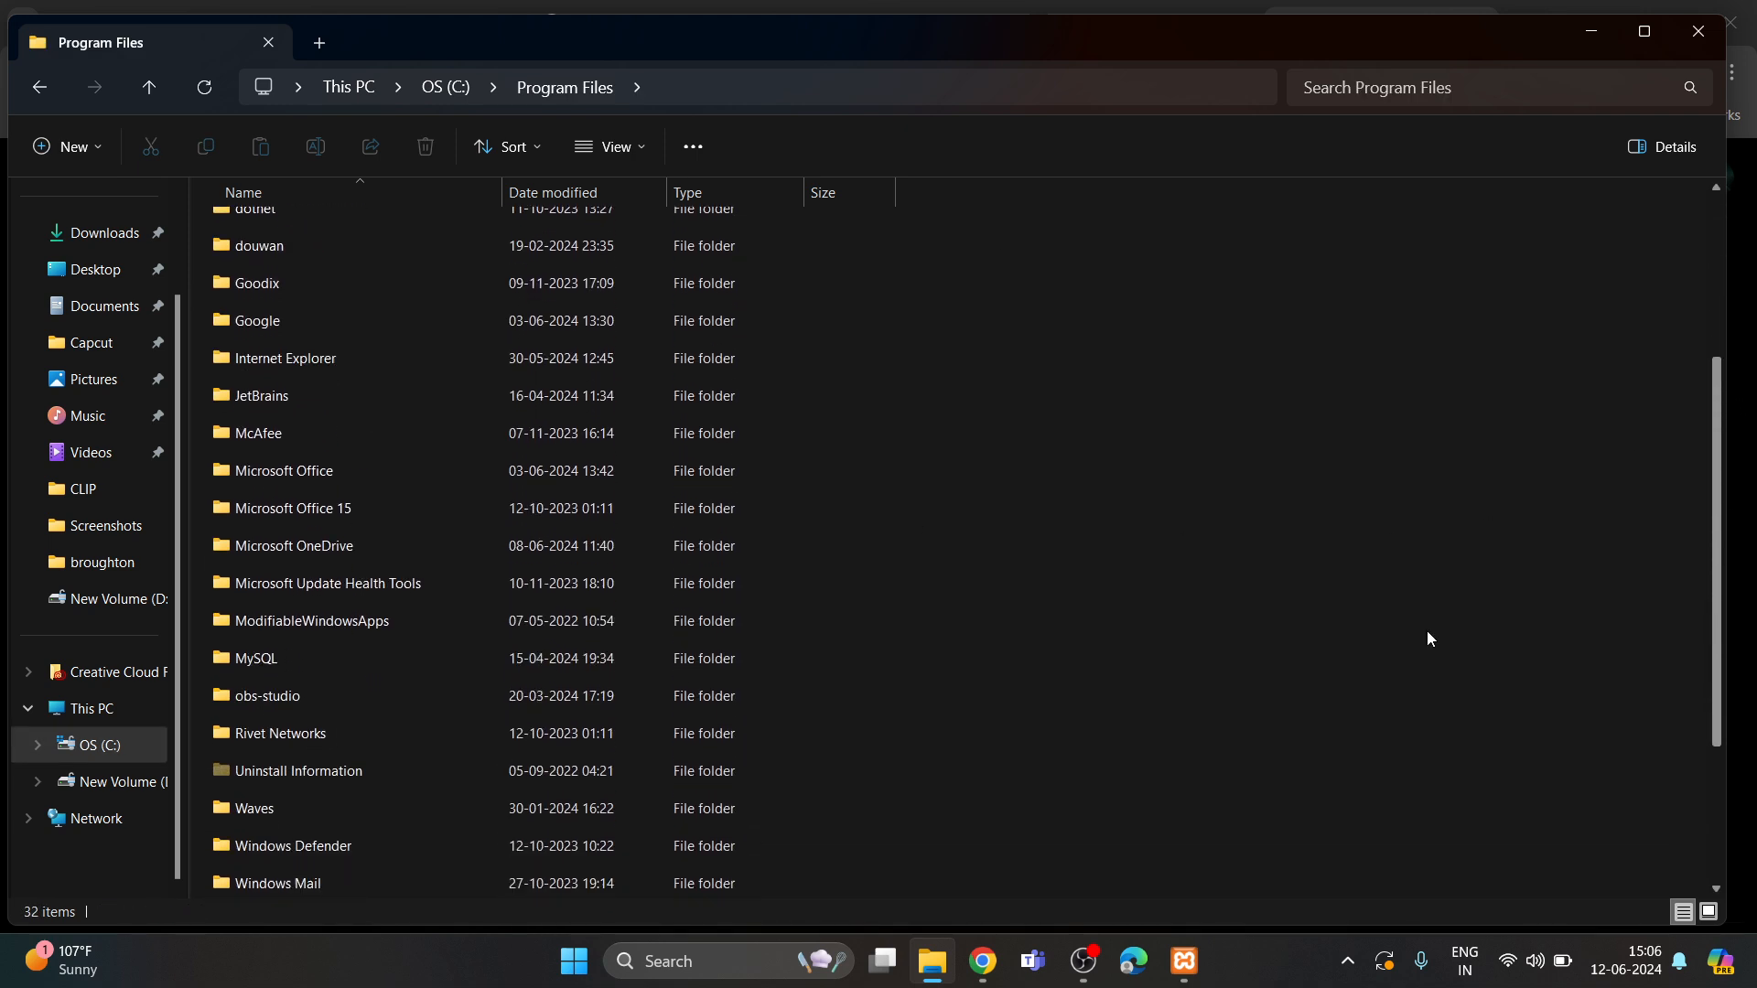
double_click(272, 657)
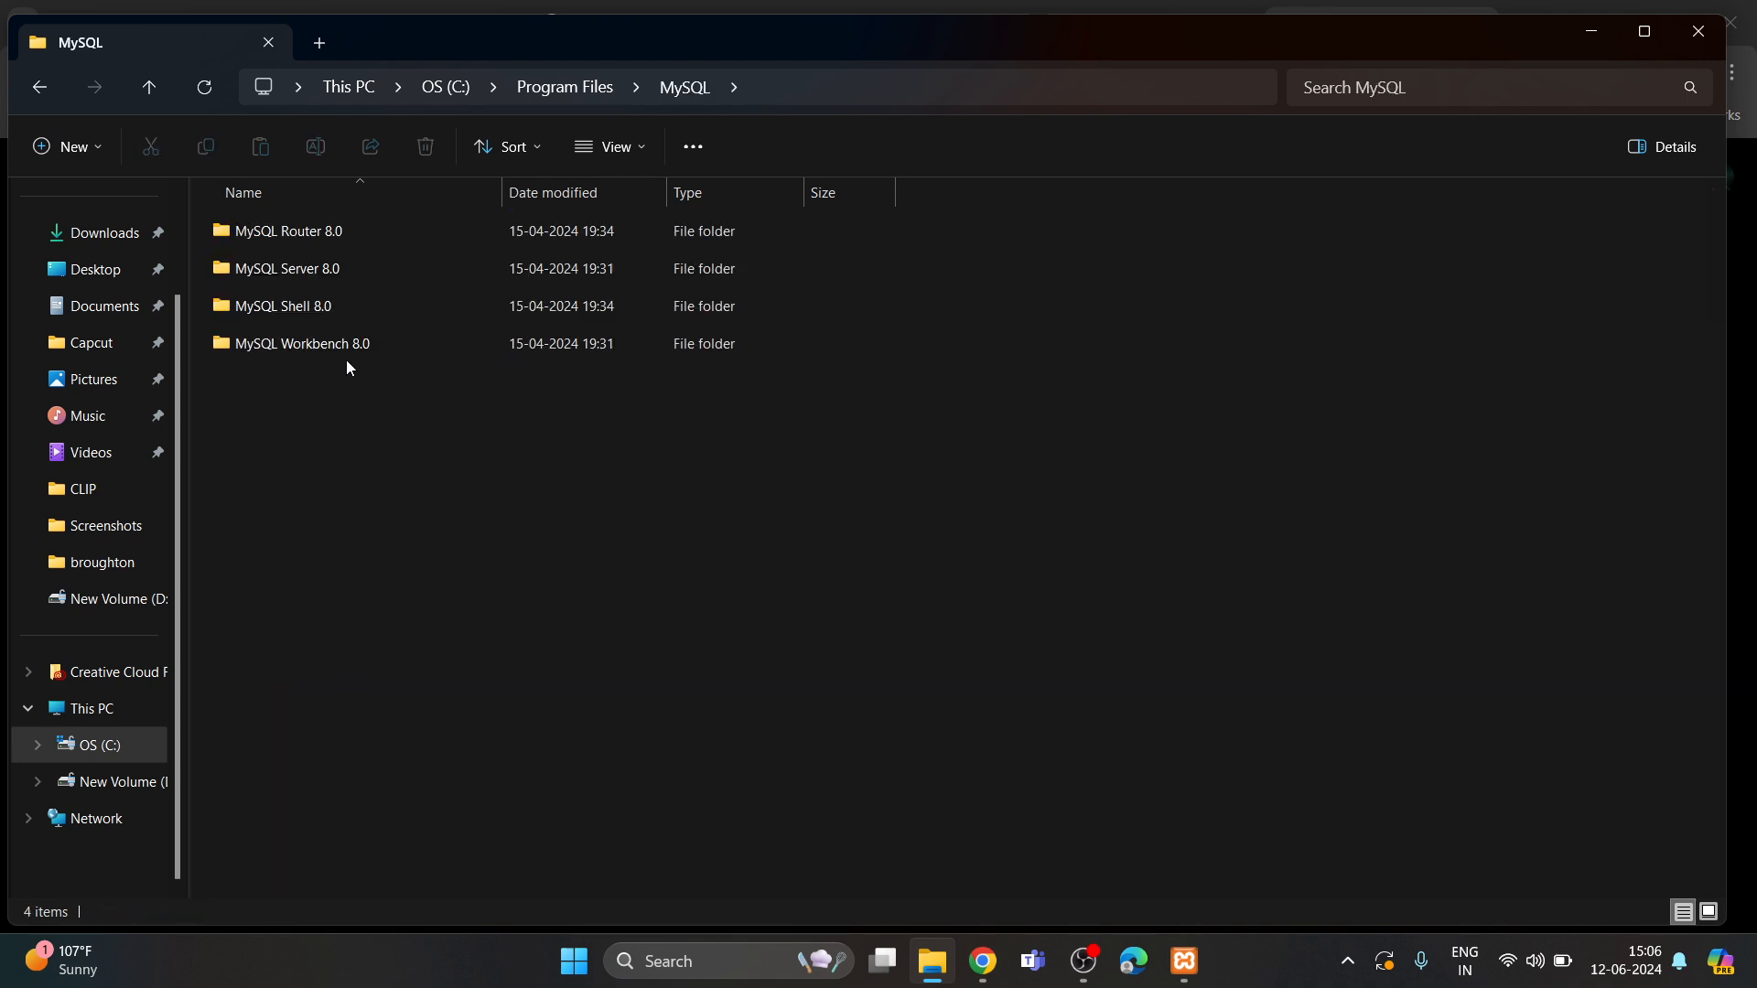
click(441, 88)
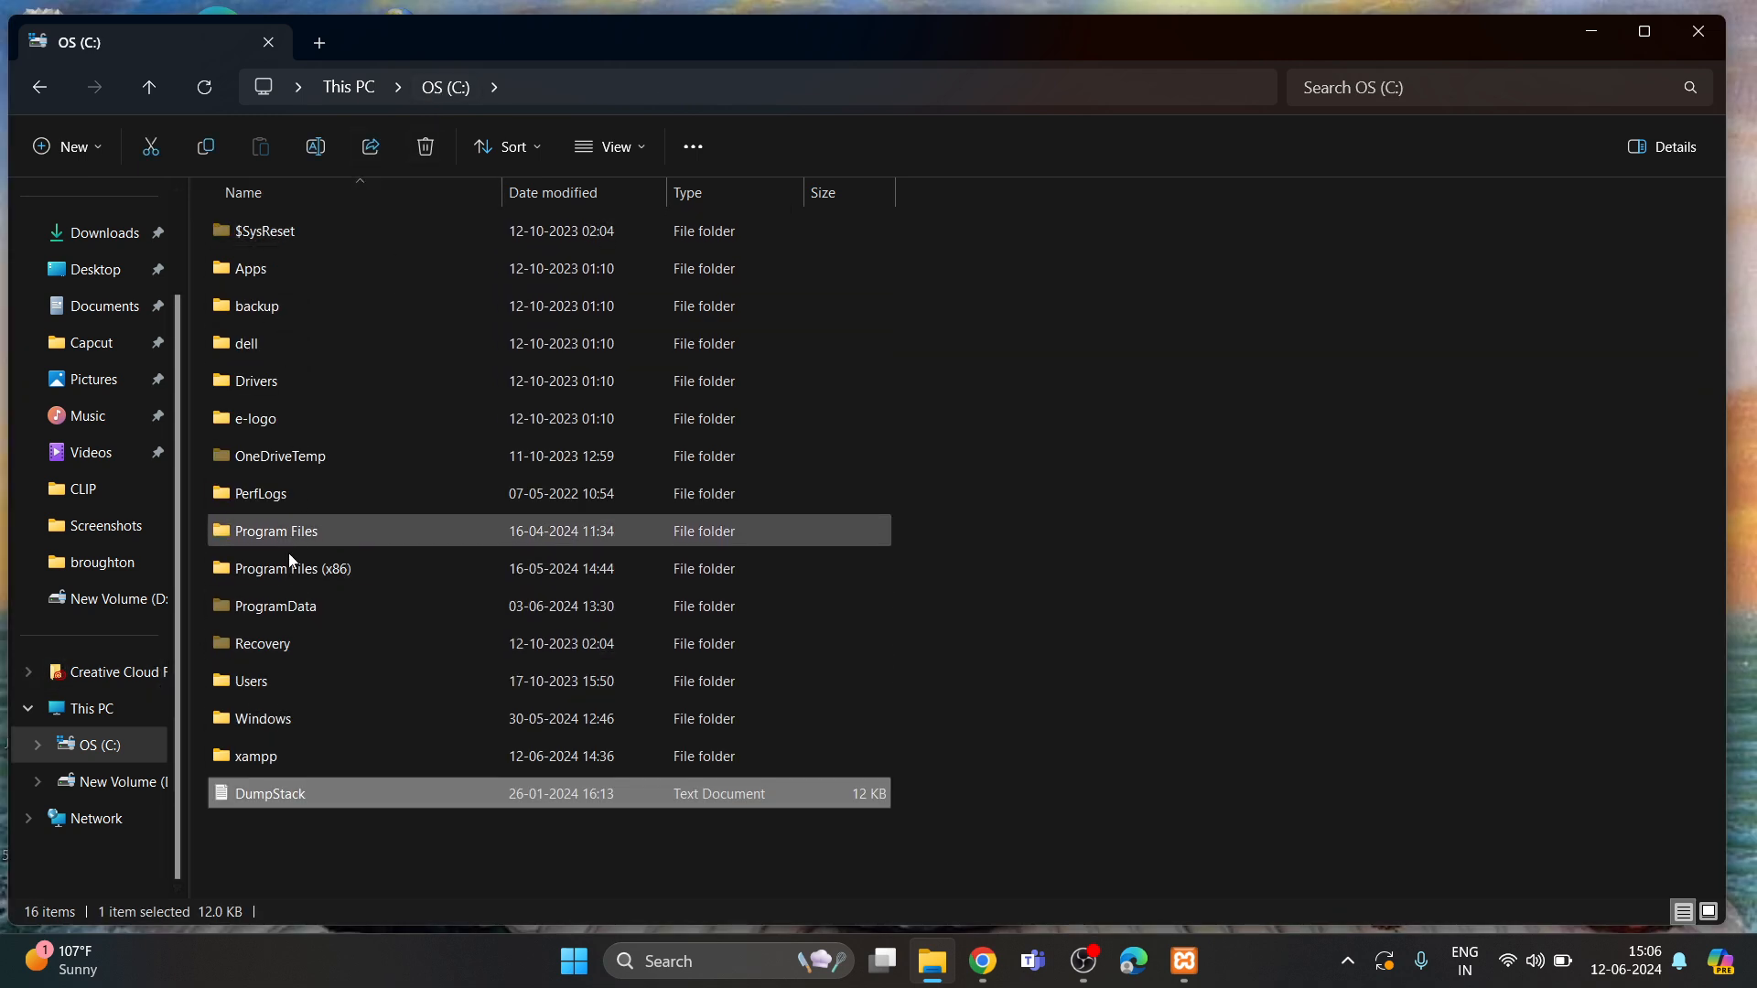
Step: Open the mysql folder inside xampp on the C: drive and duplicate its data folder in place
double_click(267, 757)
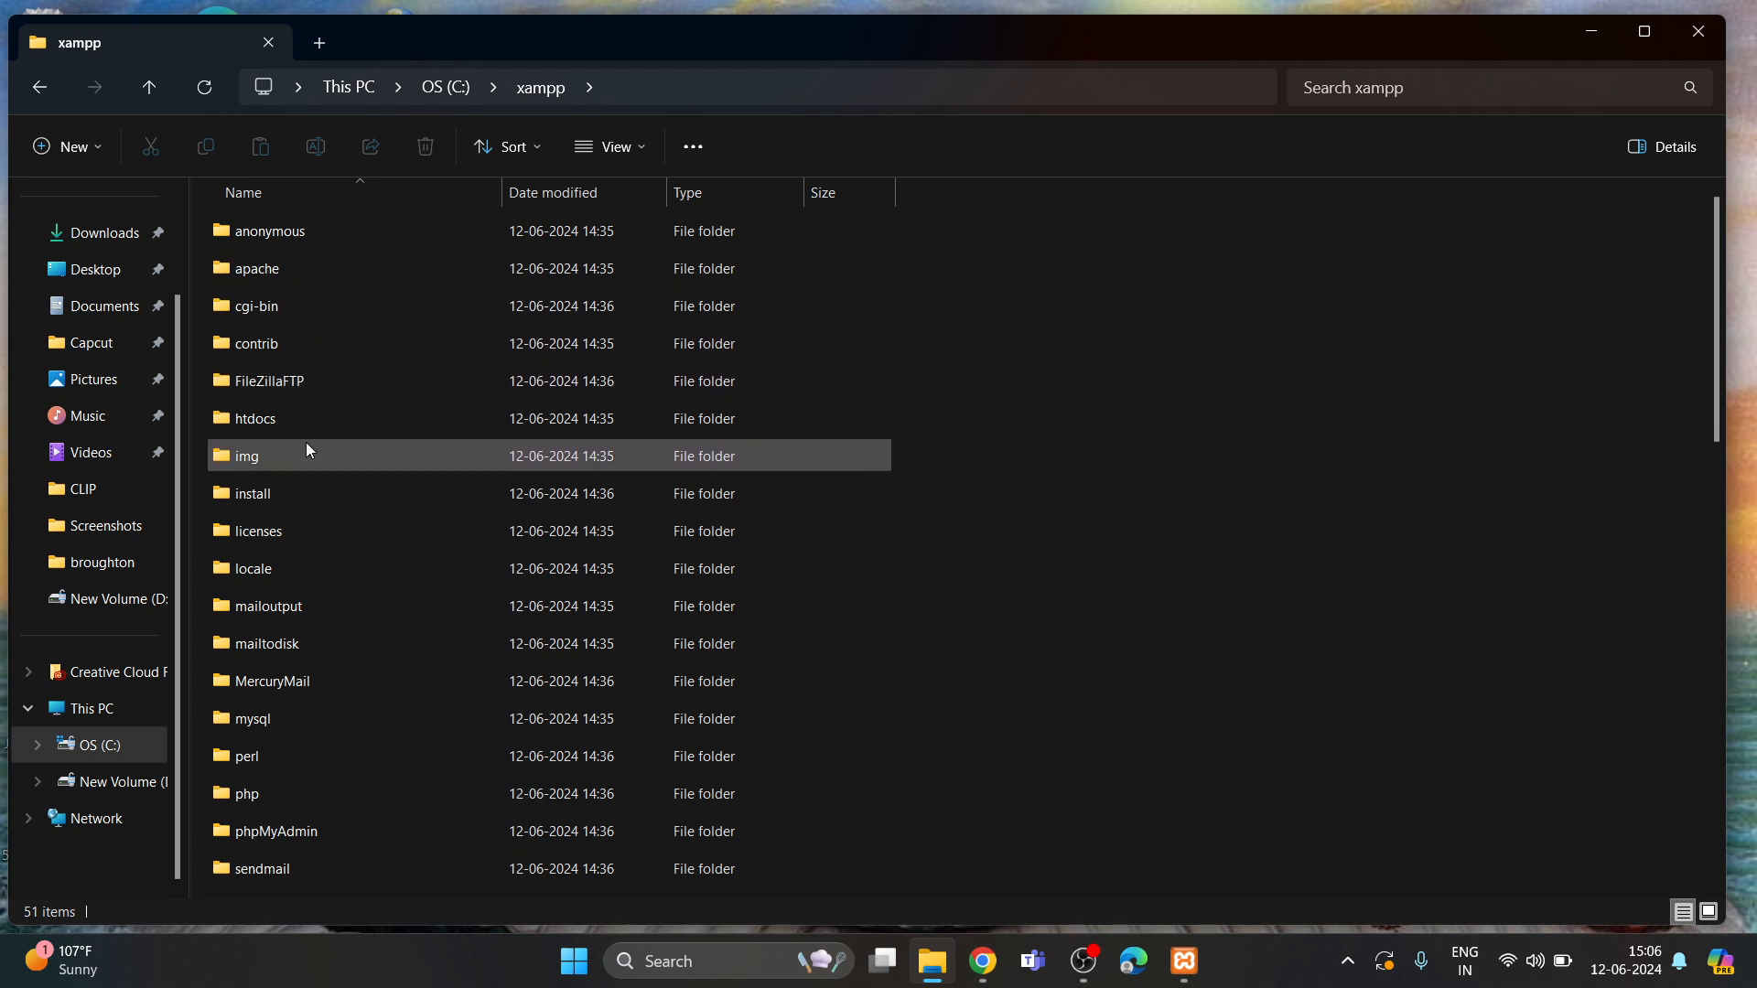
double_click(285, 721)
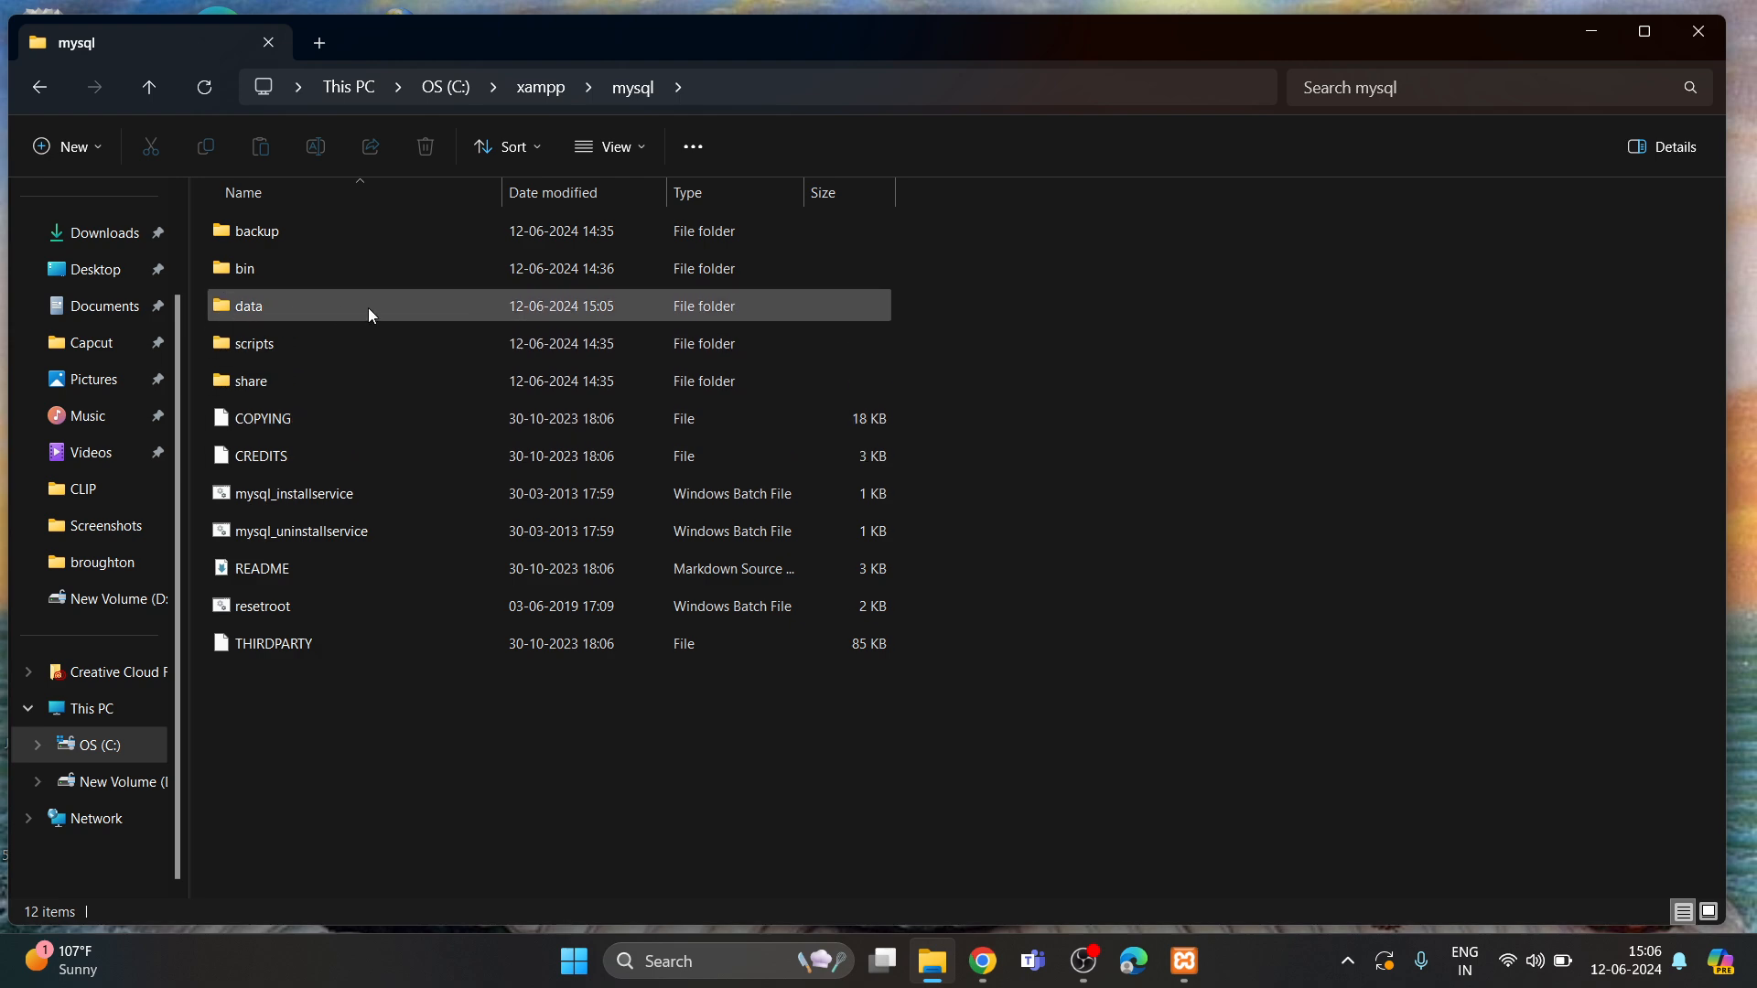
mouse_move(370, 314)
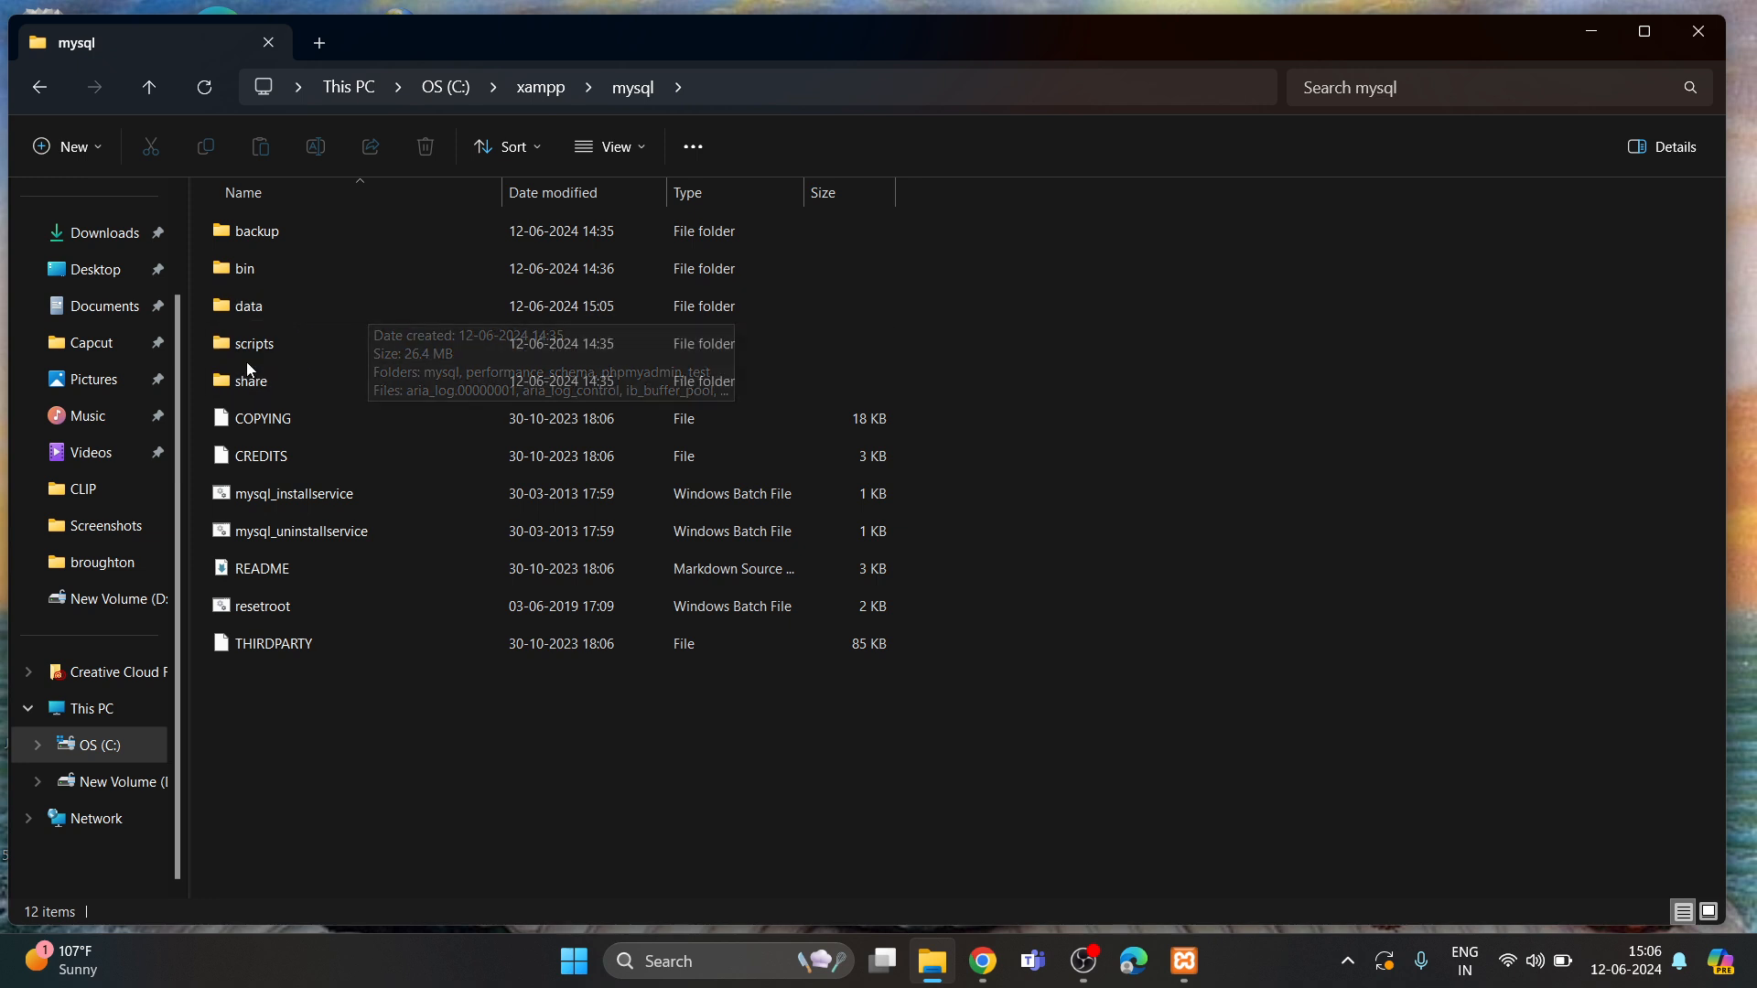
click(266, 310)
key(ctrl+c)
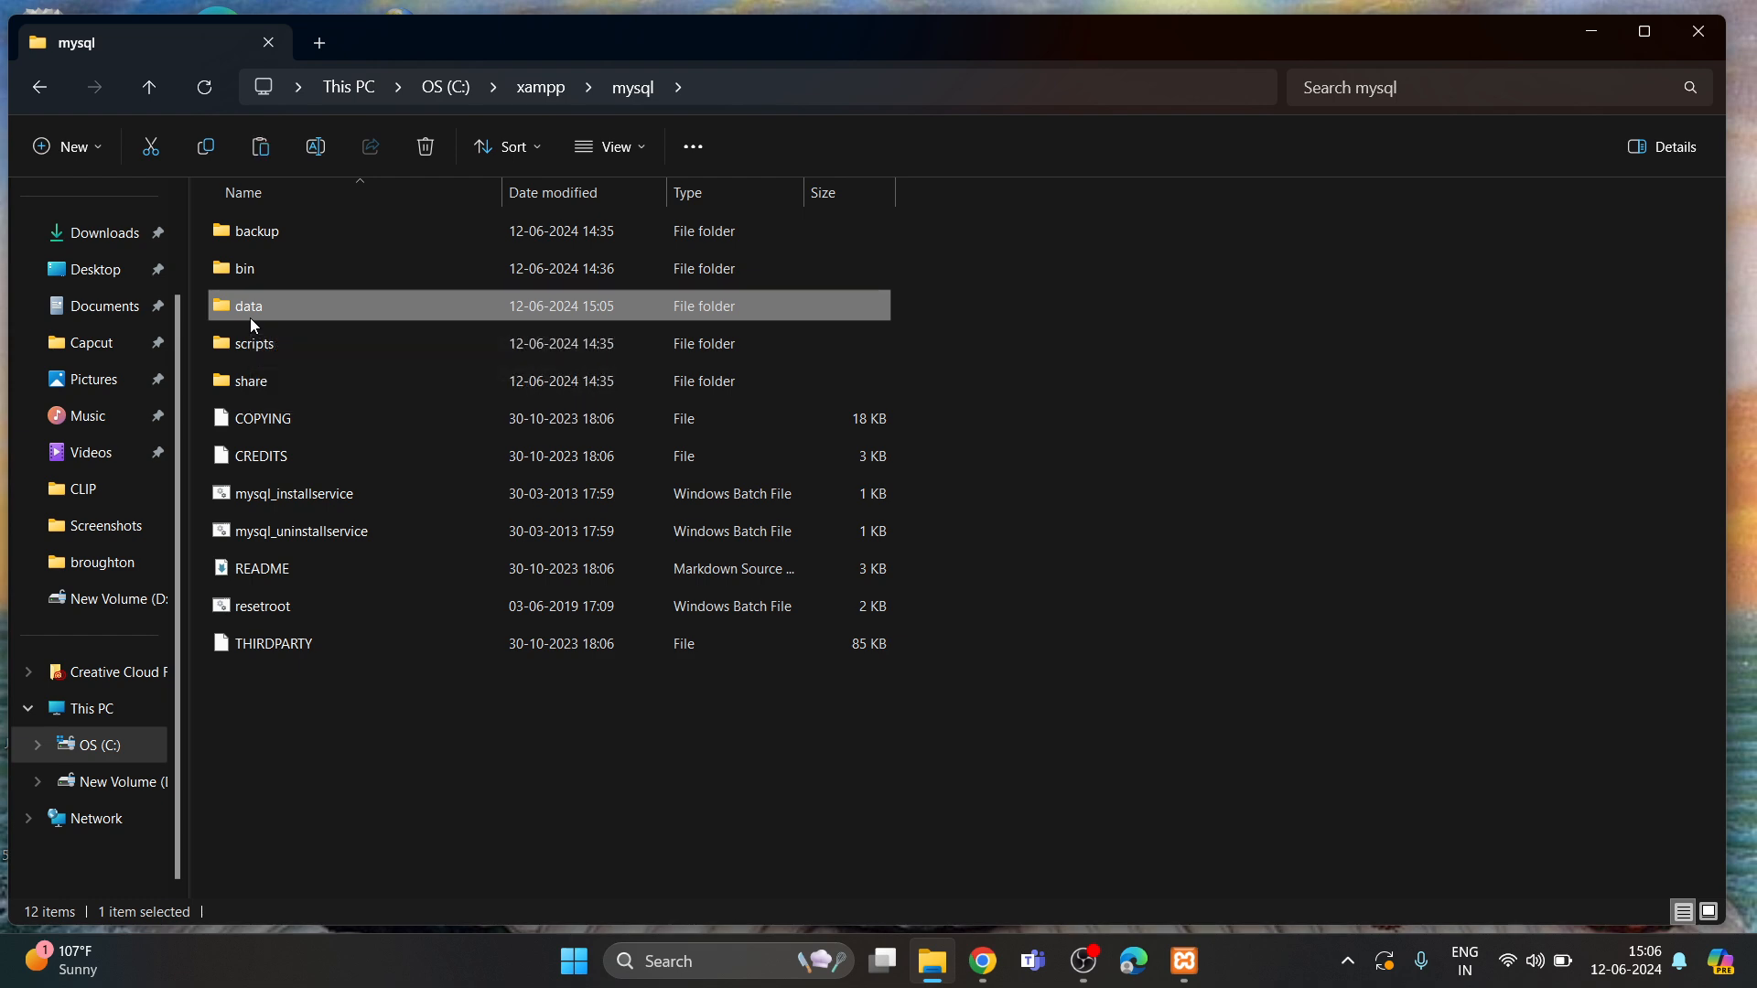
key(ctrl+v)
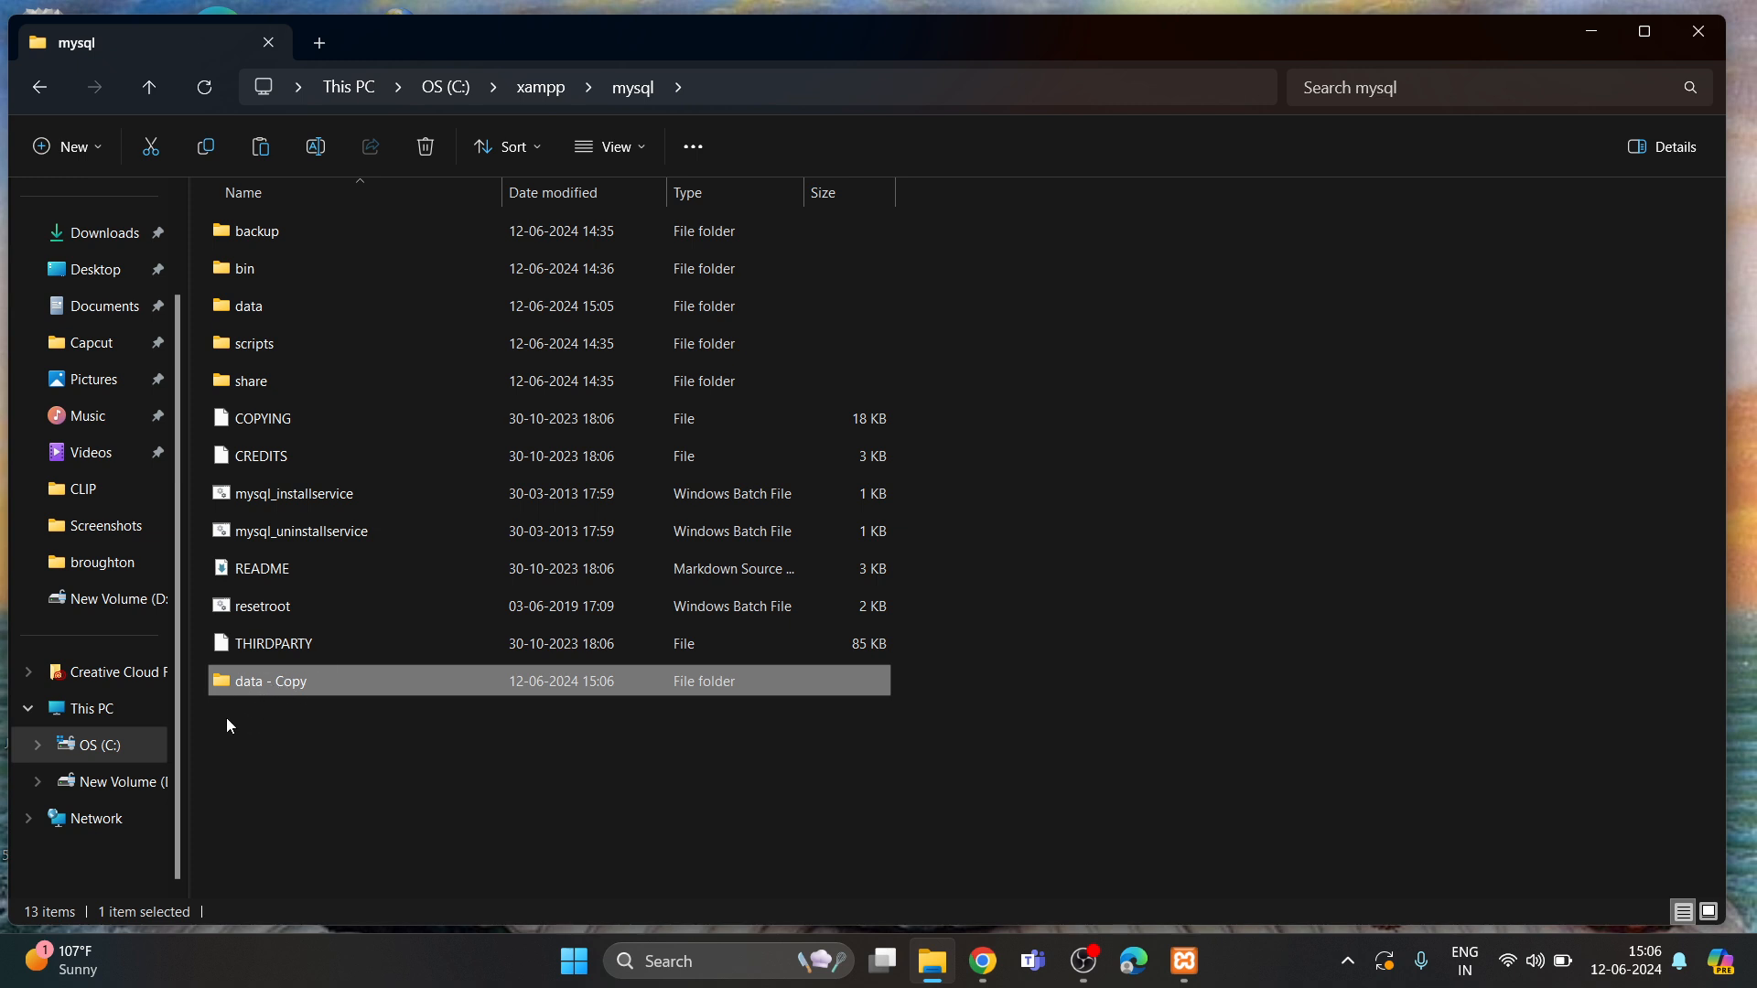
Step: Rename the duplicated data folder to data-old
click(277, 681)
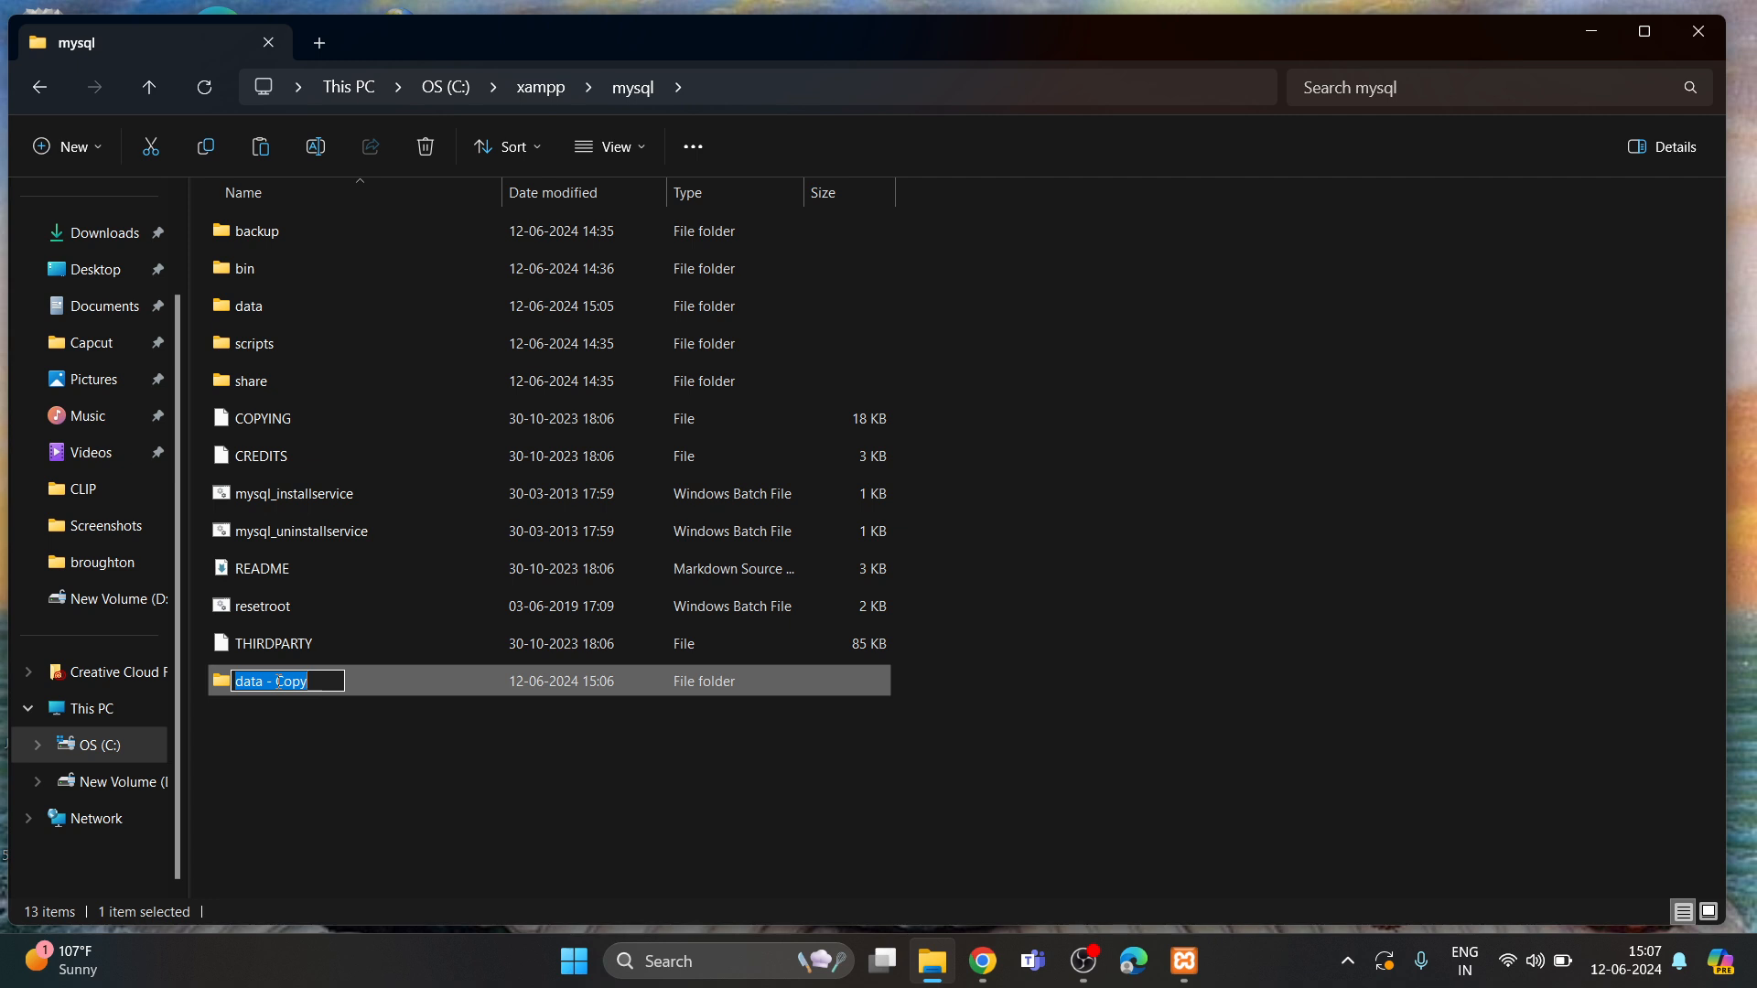
key(BackSpace)
text(datwe)
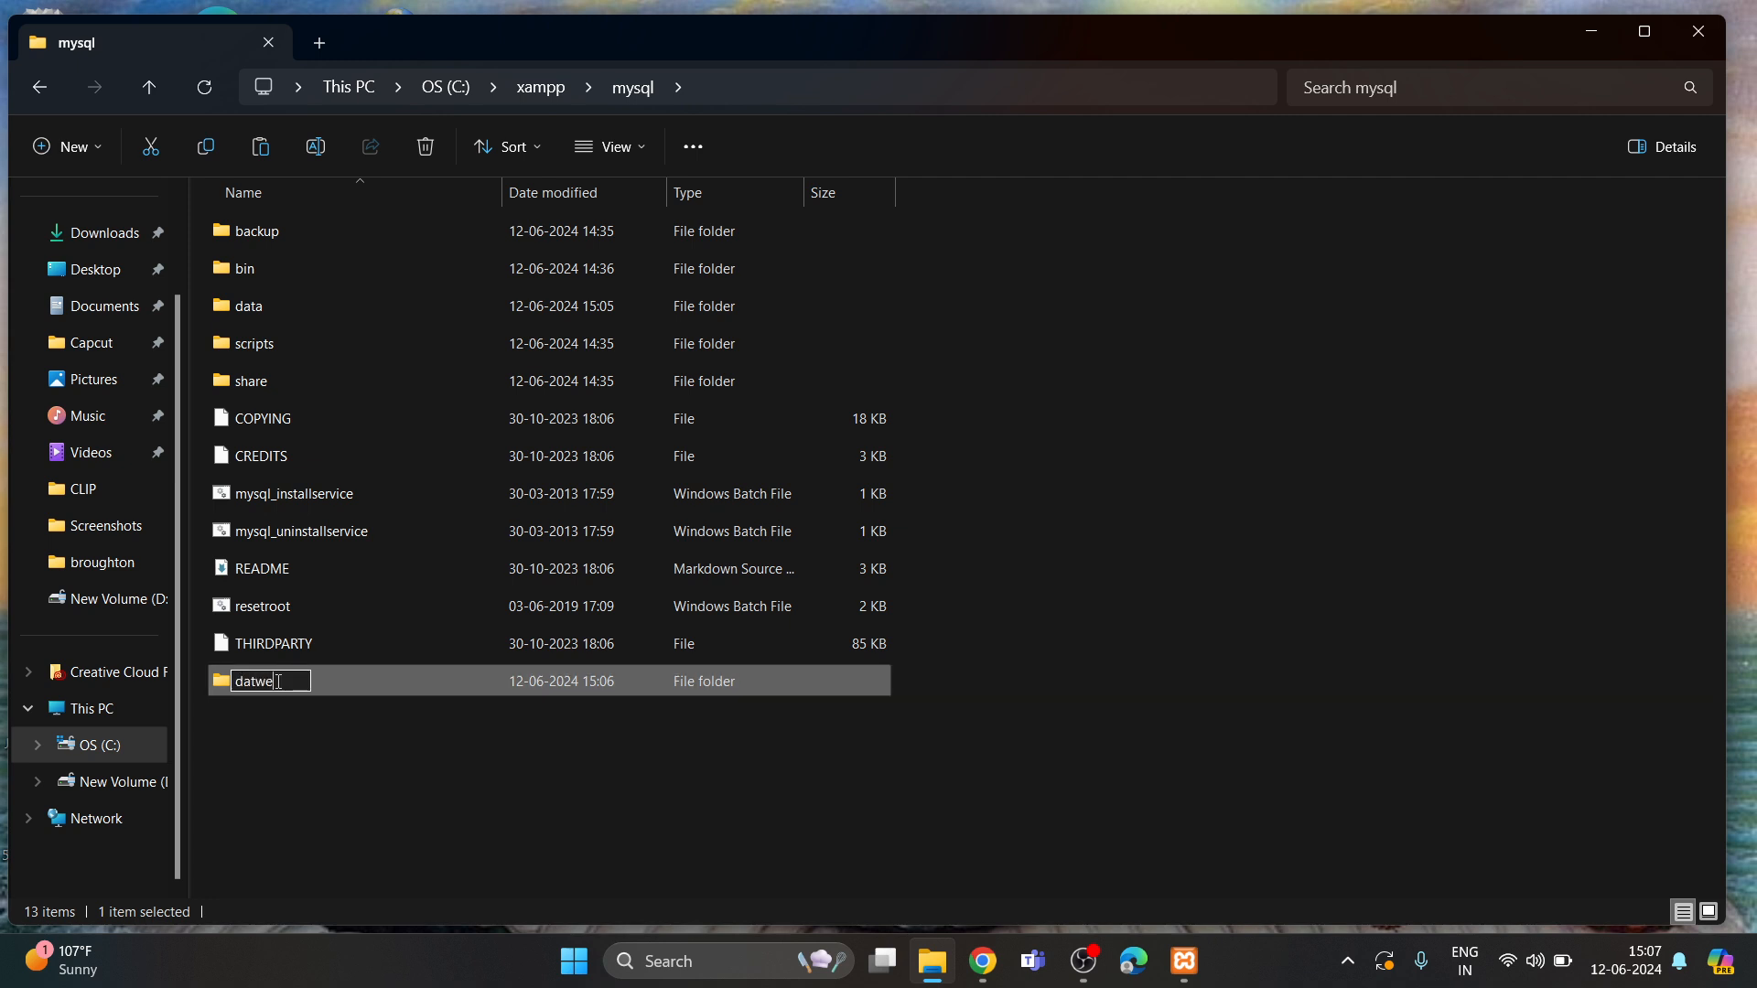
key(BackSpace)
key(BackSpace)
text(a-old)
click(338, 800)
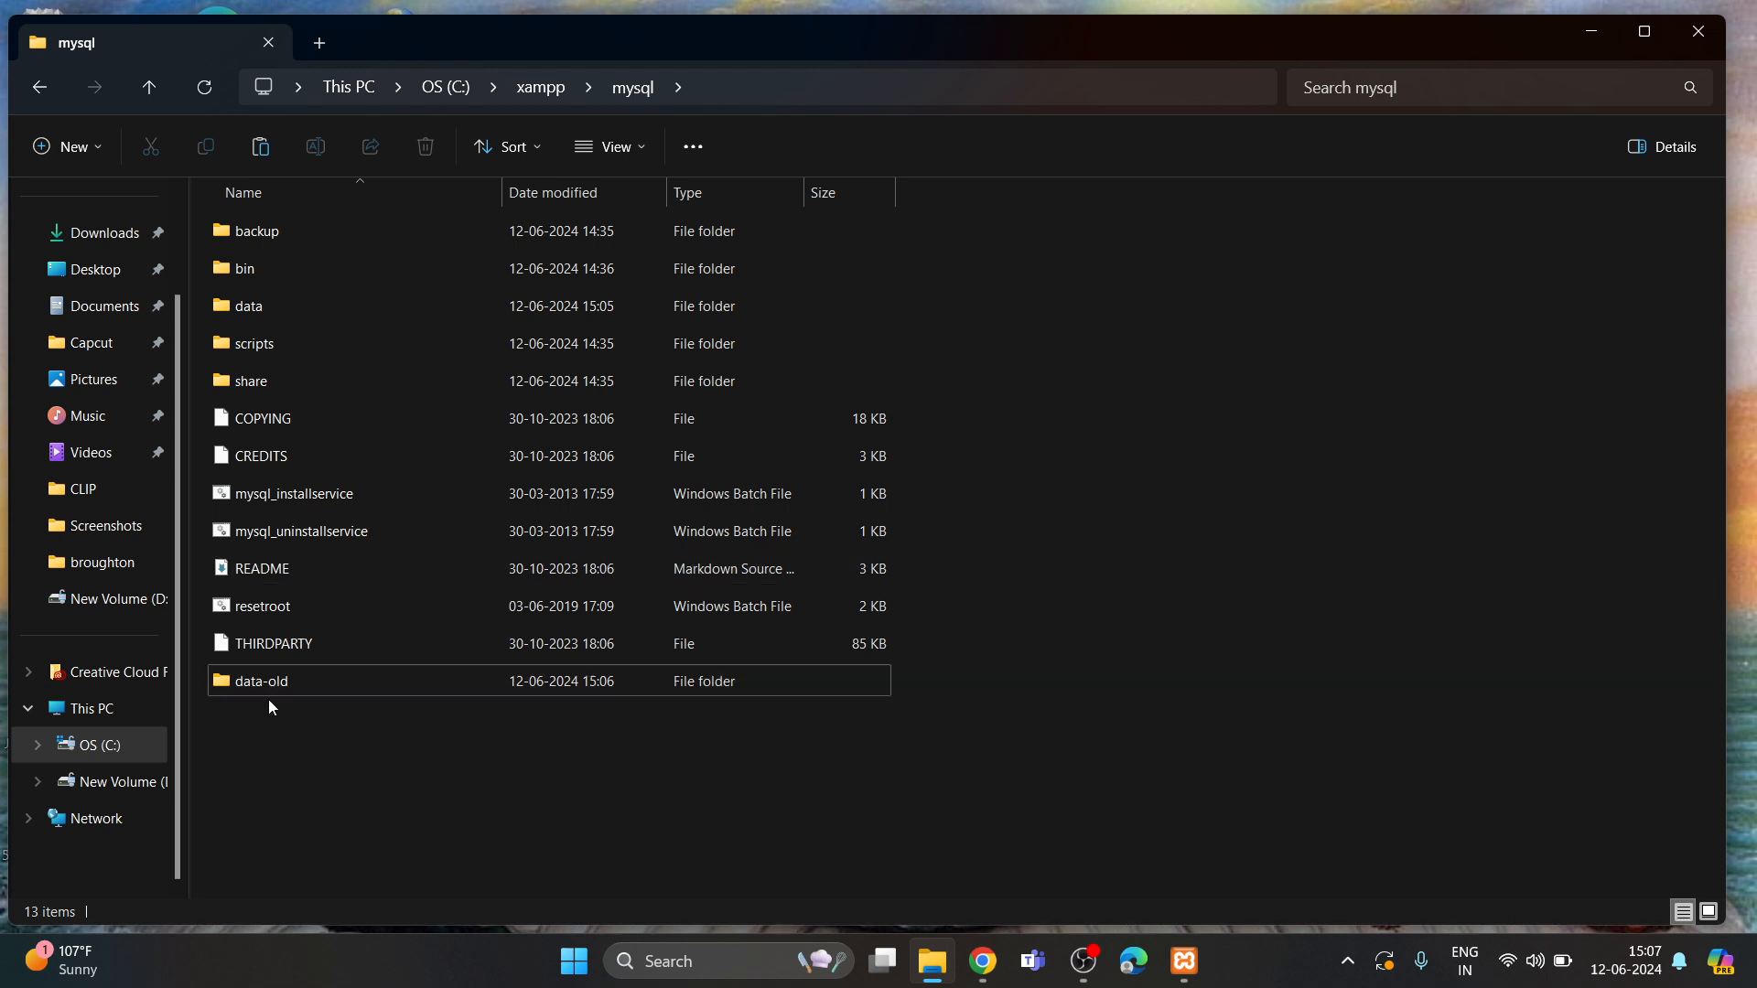
Step: Permanently delete the mysql, performance_schema and phpmyadmin folders from the original data folder
double_click(257, 311)
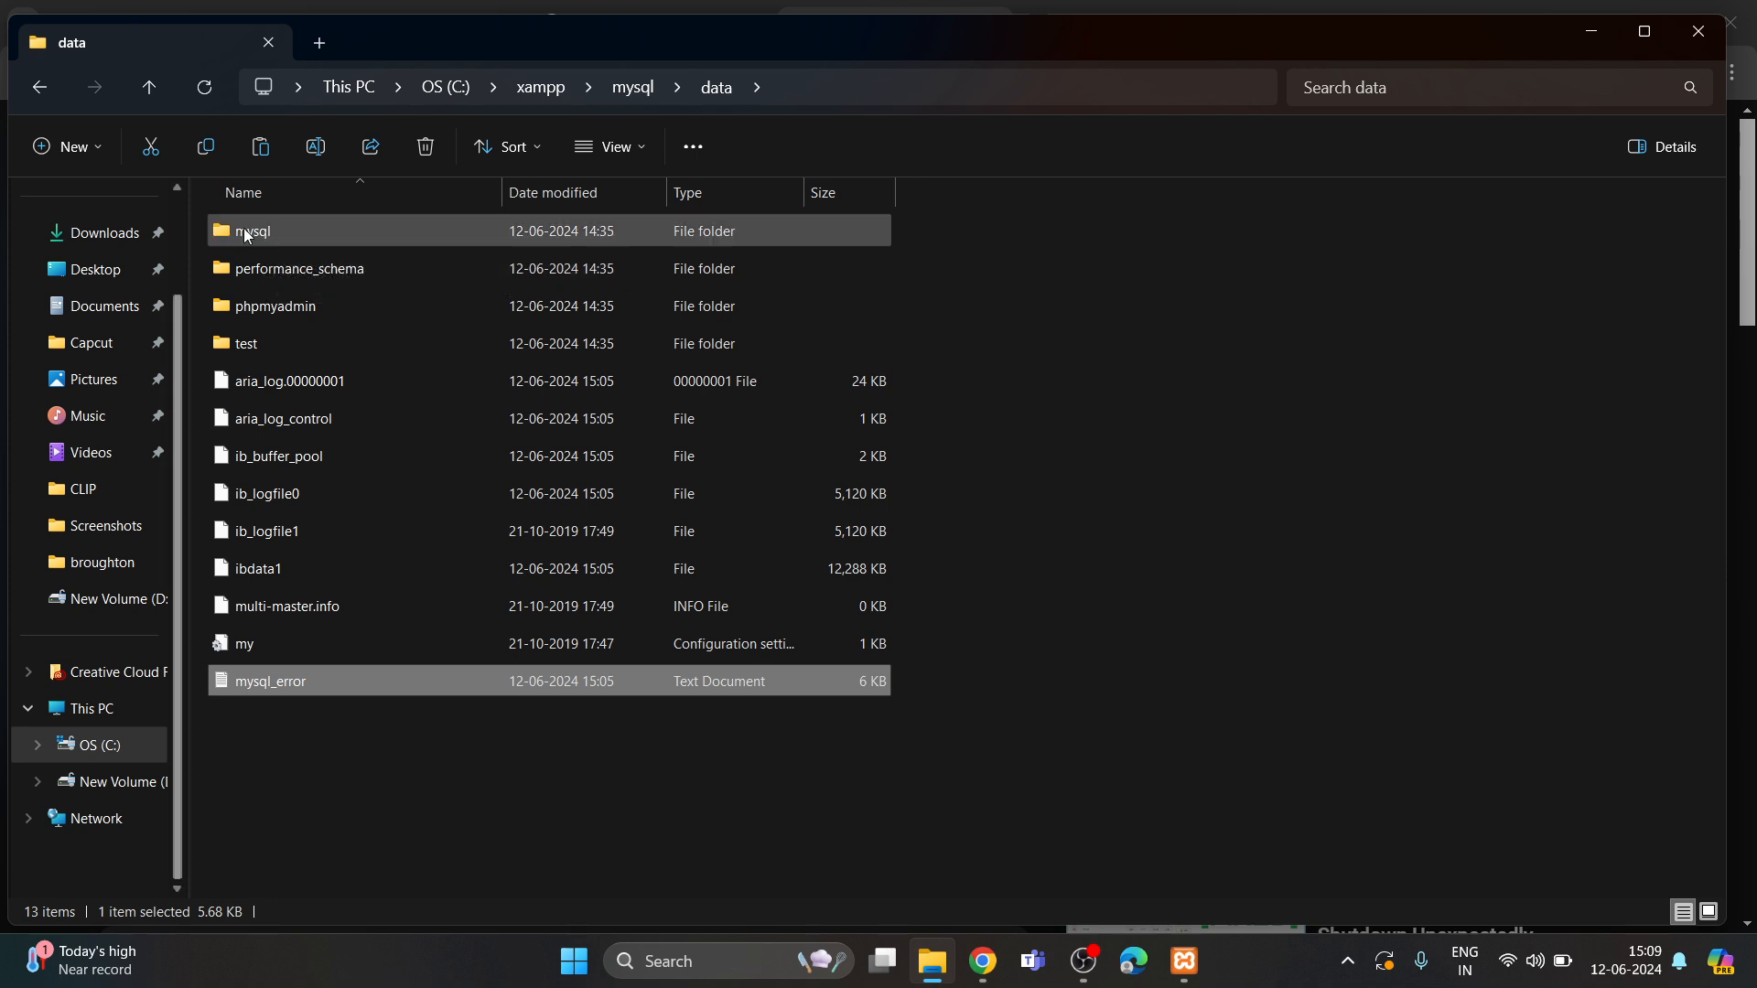
ctrl+click(266, 234)
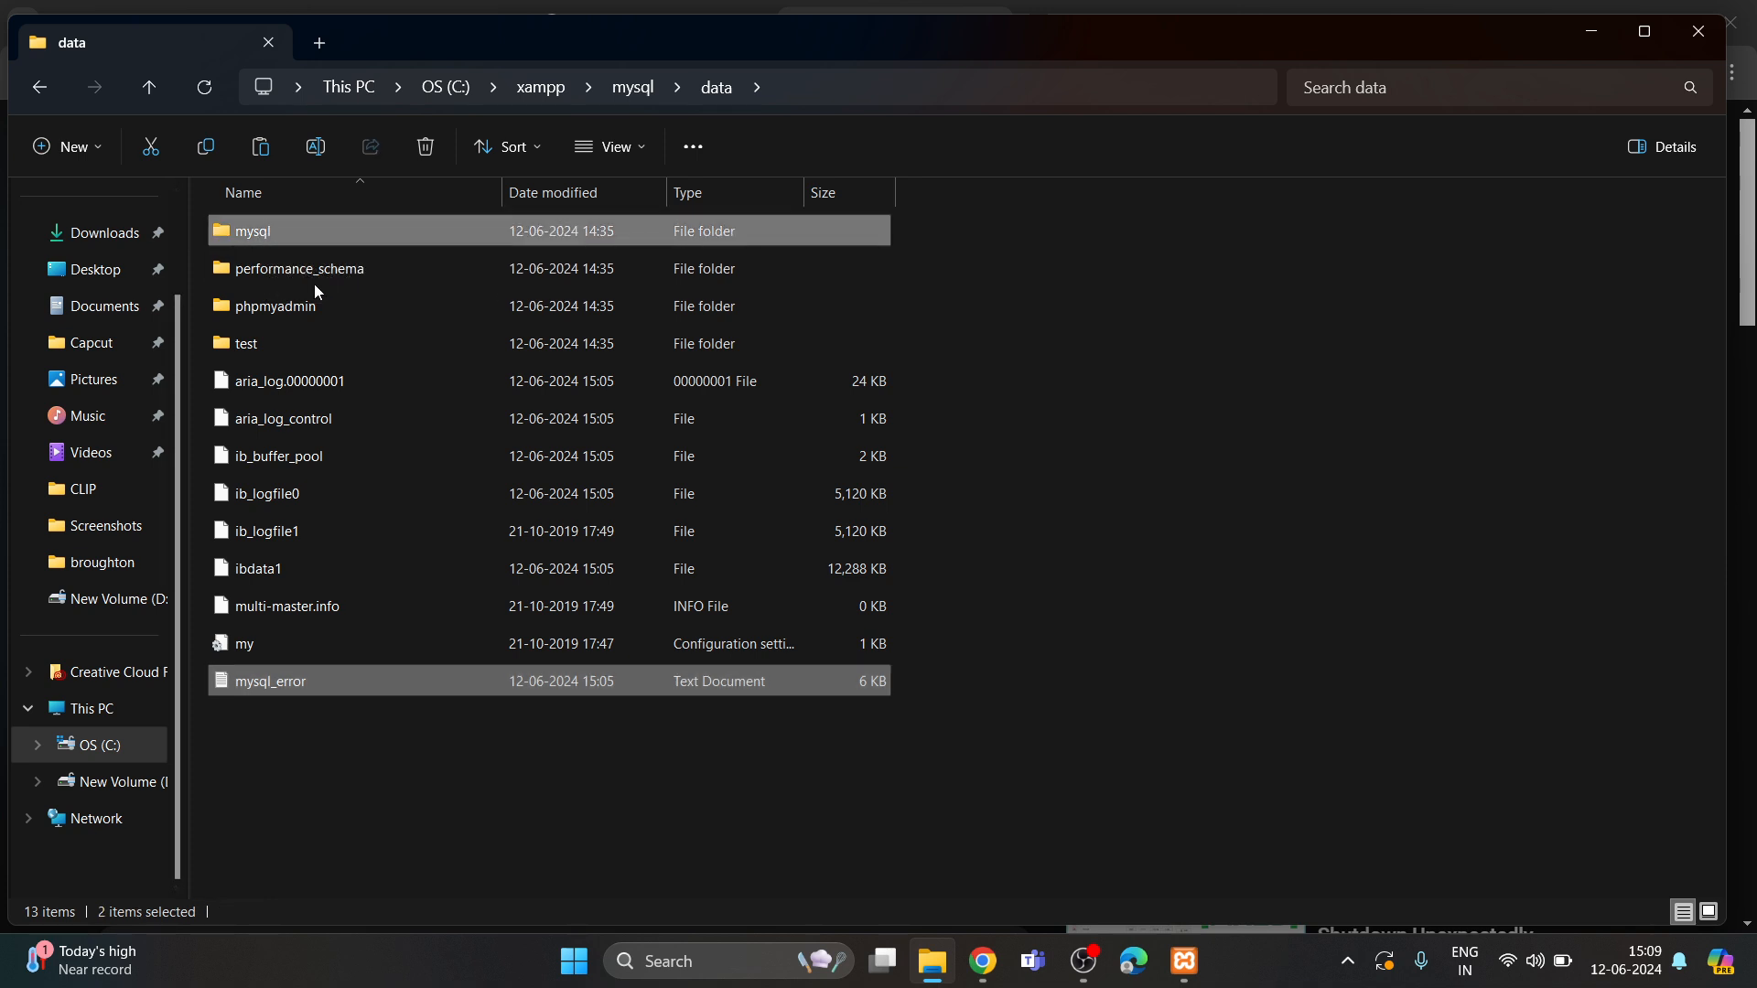
ctrl+click(281, 276)
ctrl+click(271, 309)
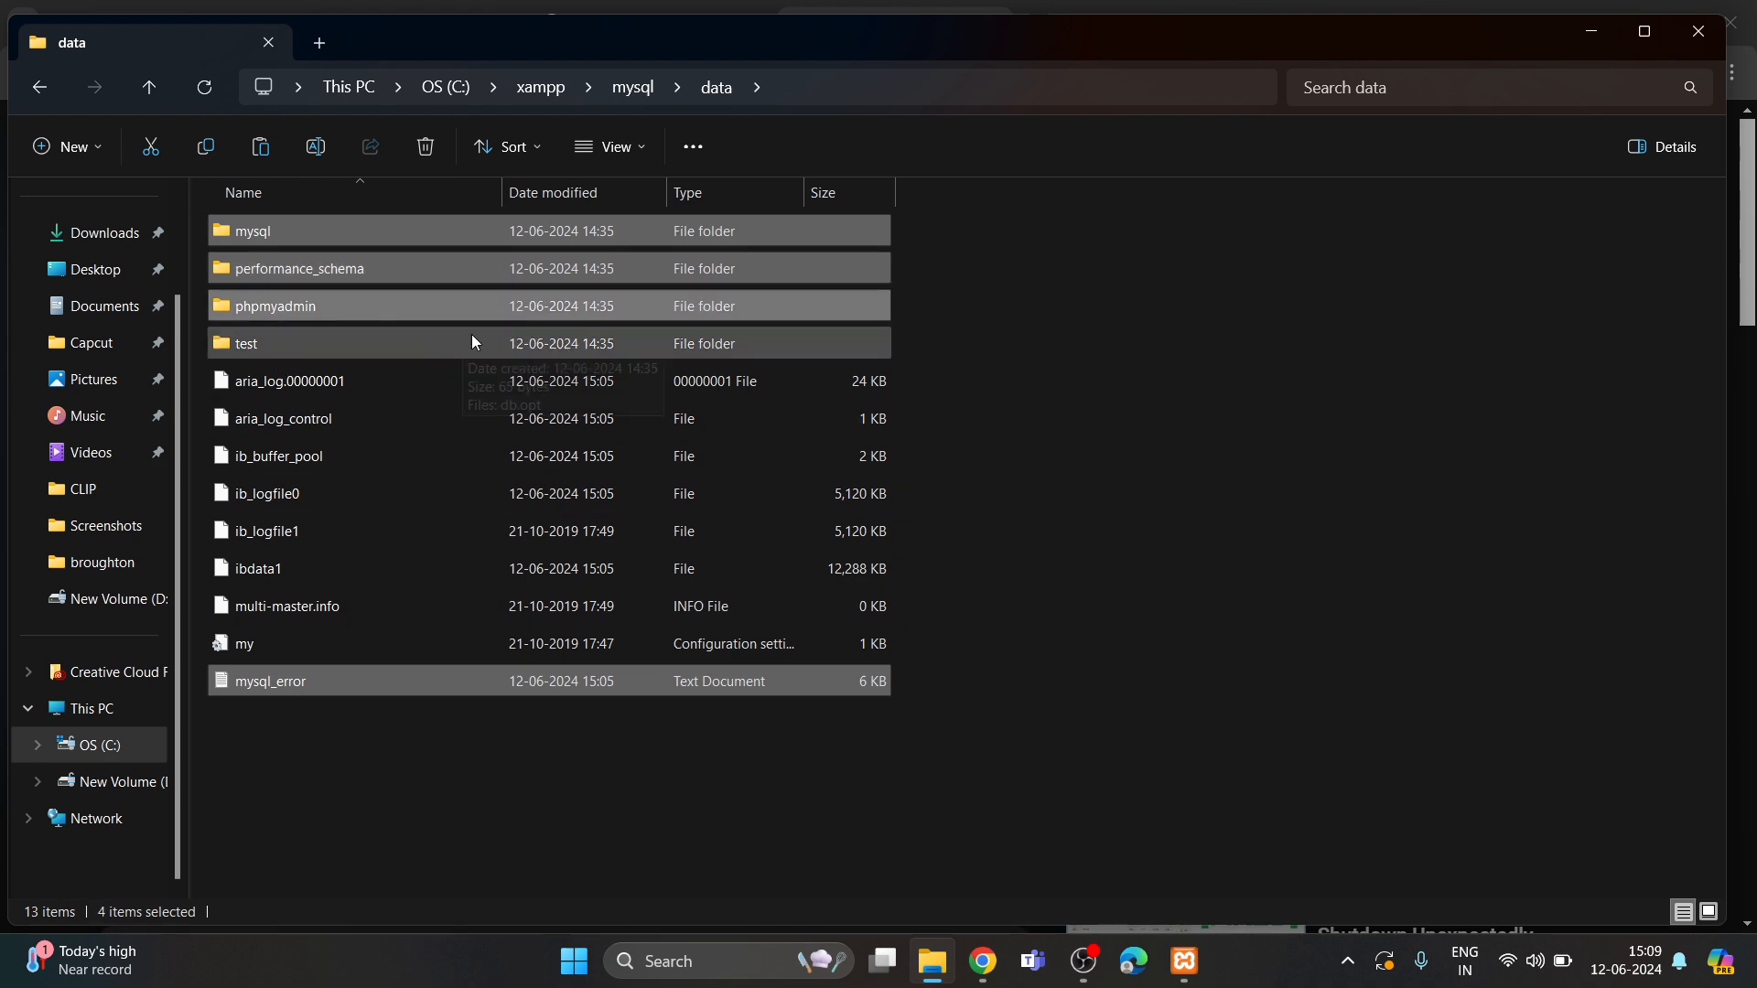
ctrl+click(239, 684)
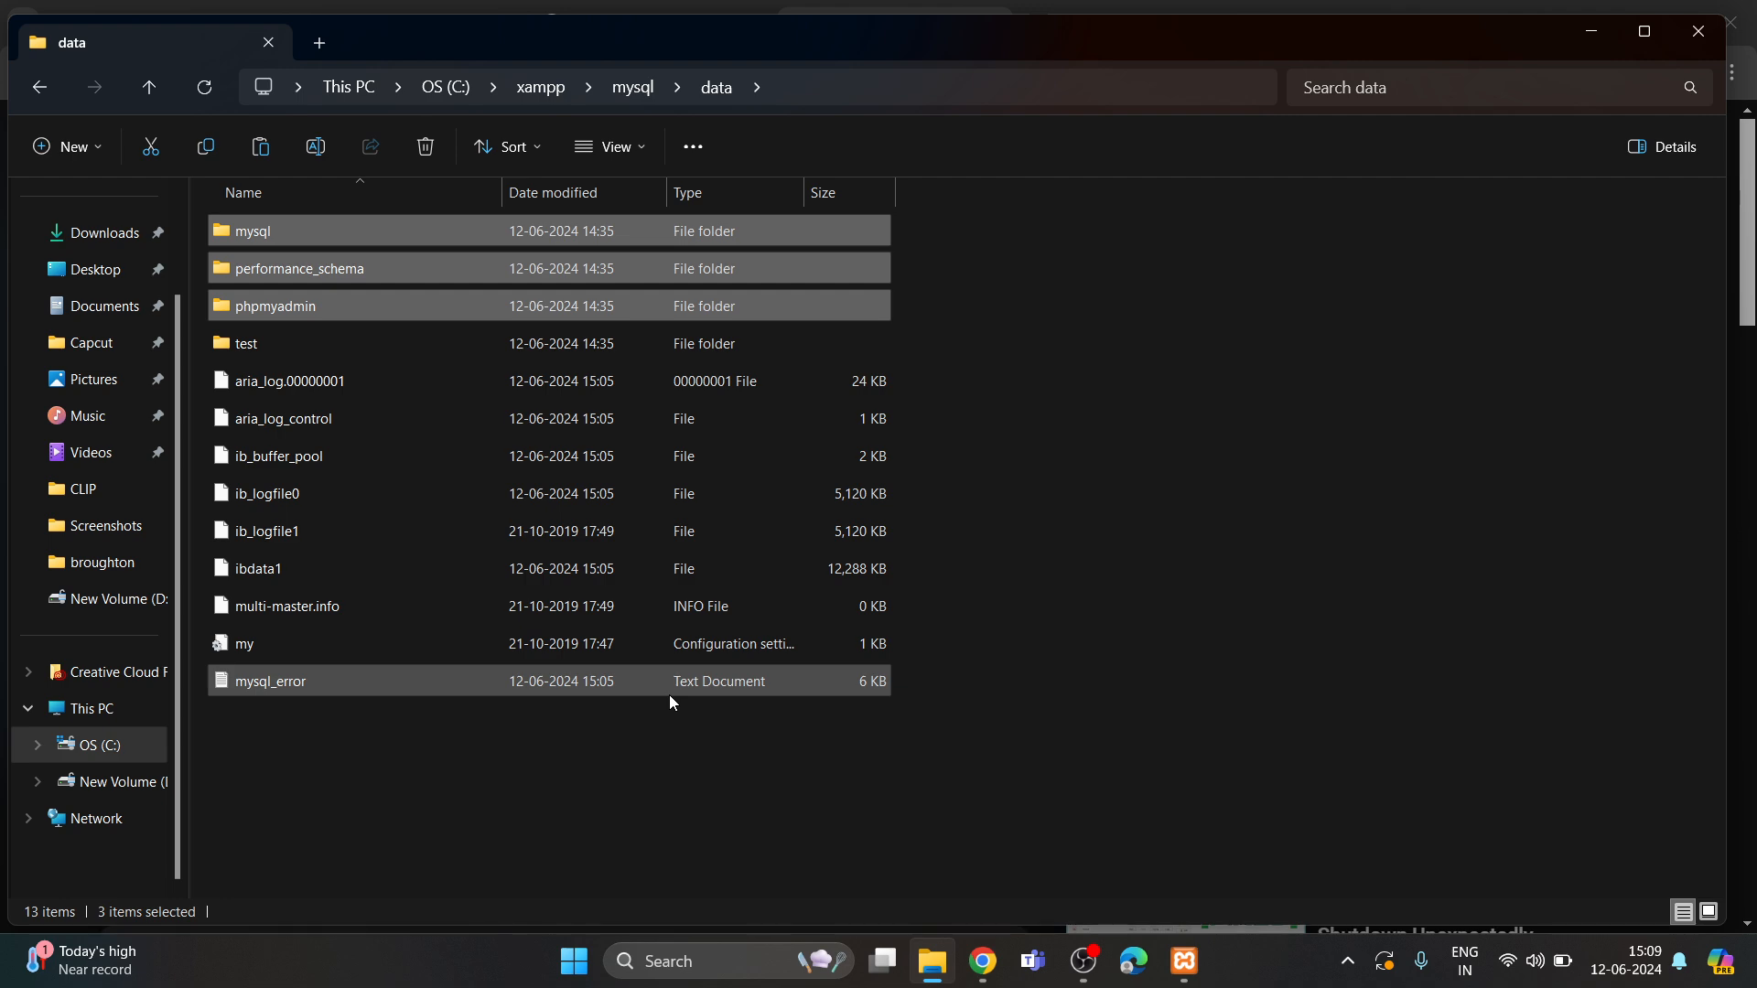
key(shift+Delete)
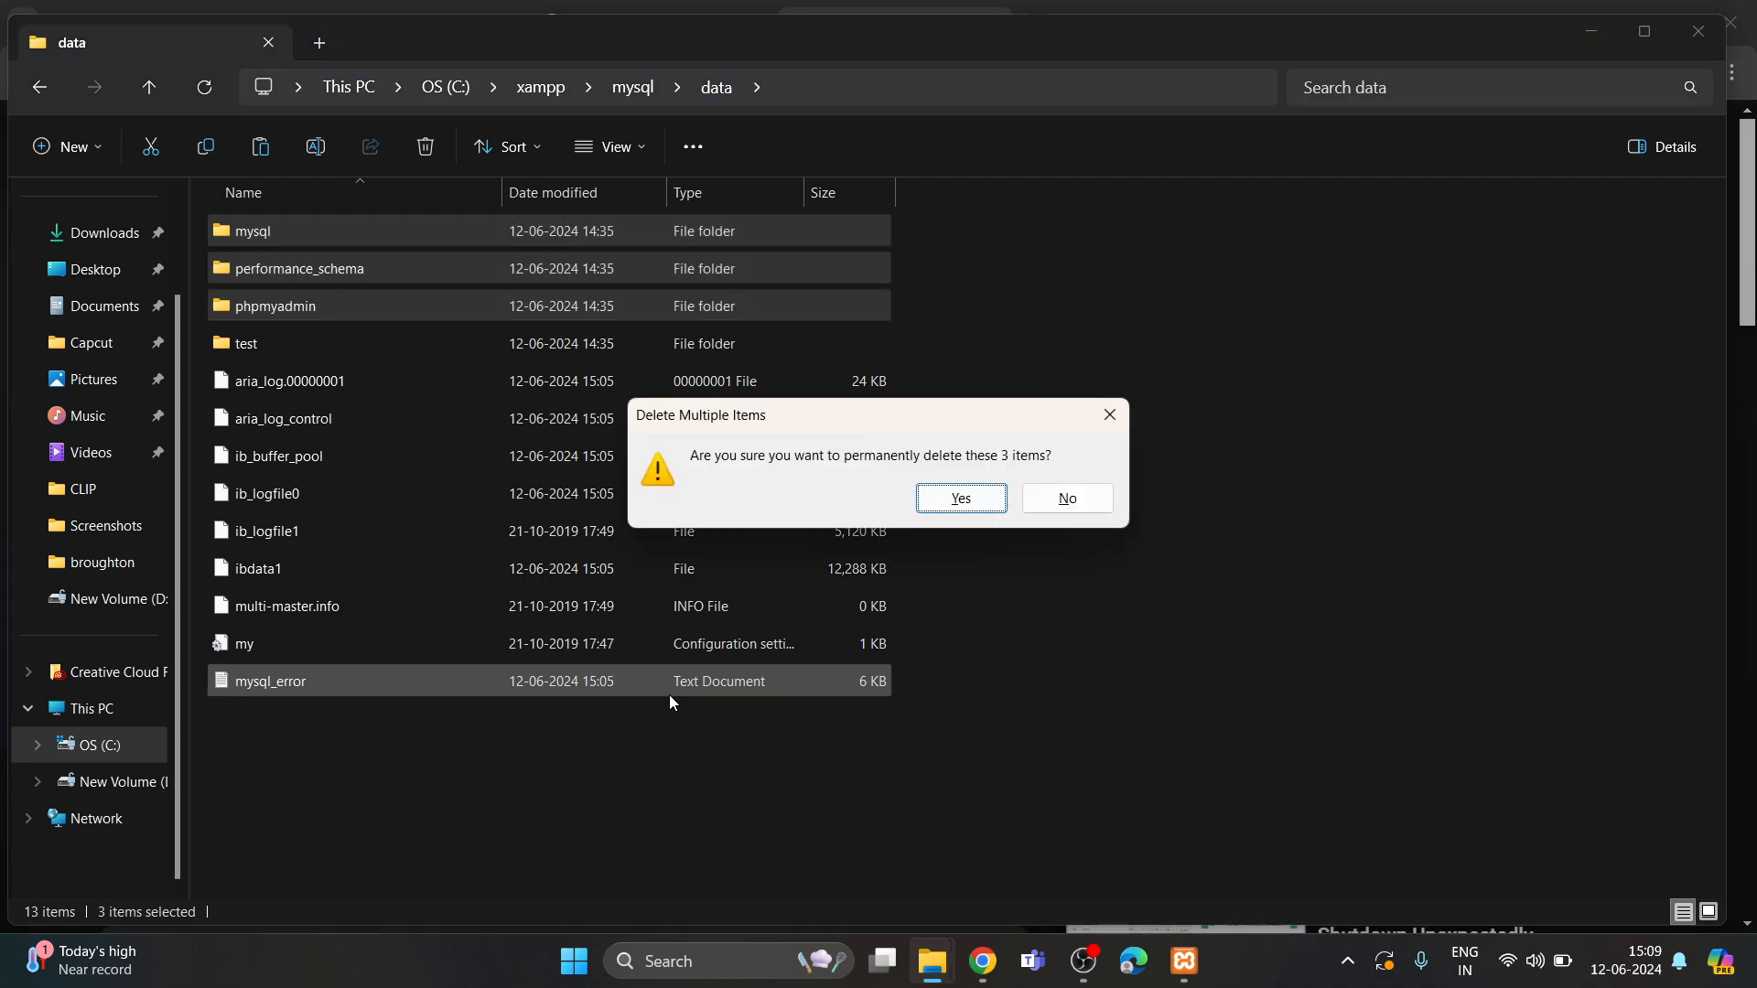
key(Return)
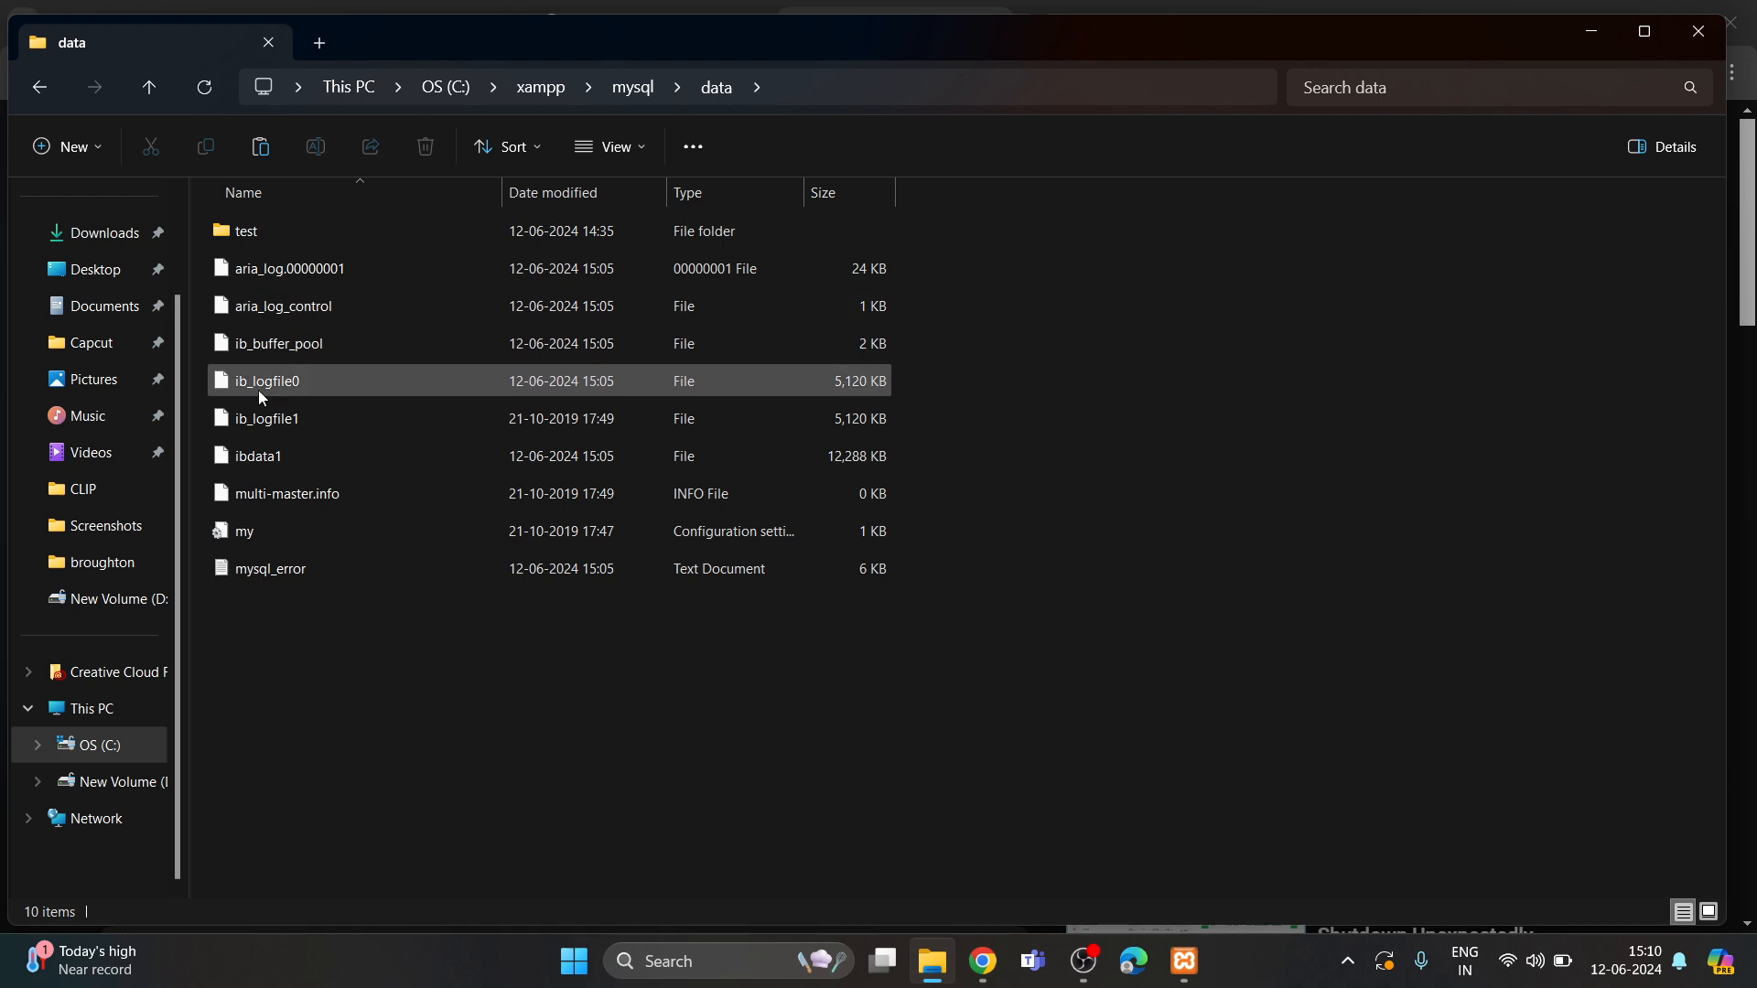
Step: Permanently delete everything else in the data folder except the test folder and the ibdata1 file
key(ctrl+a)
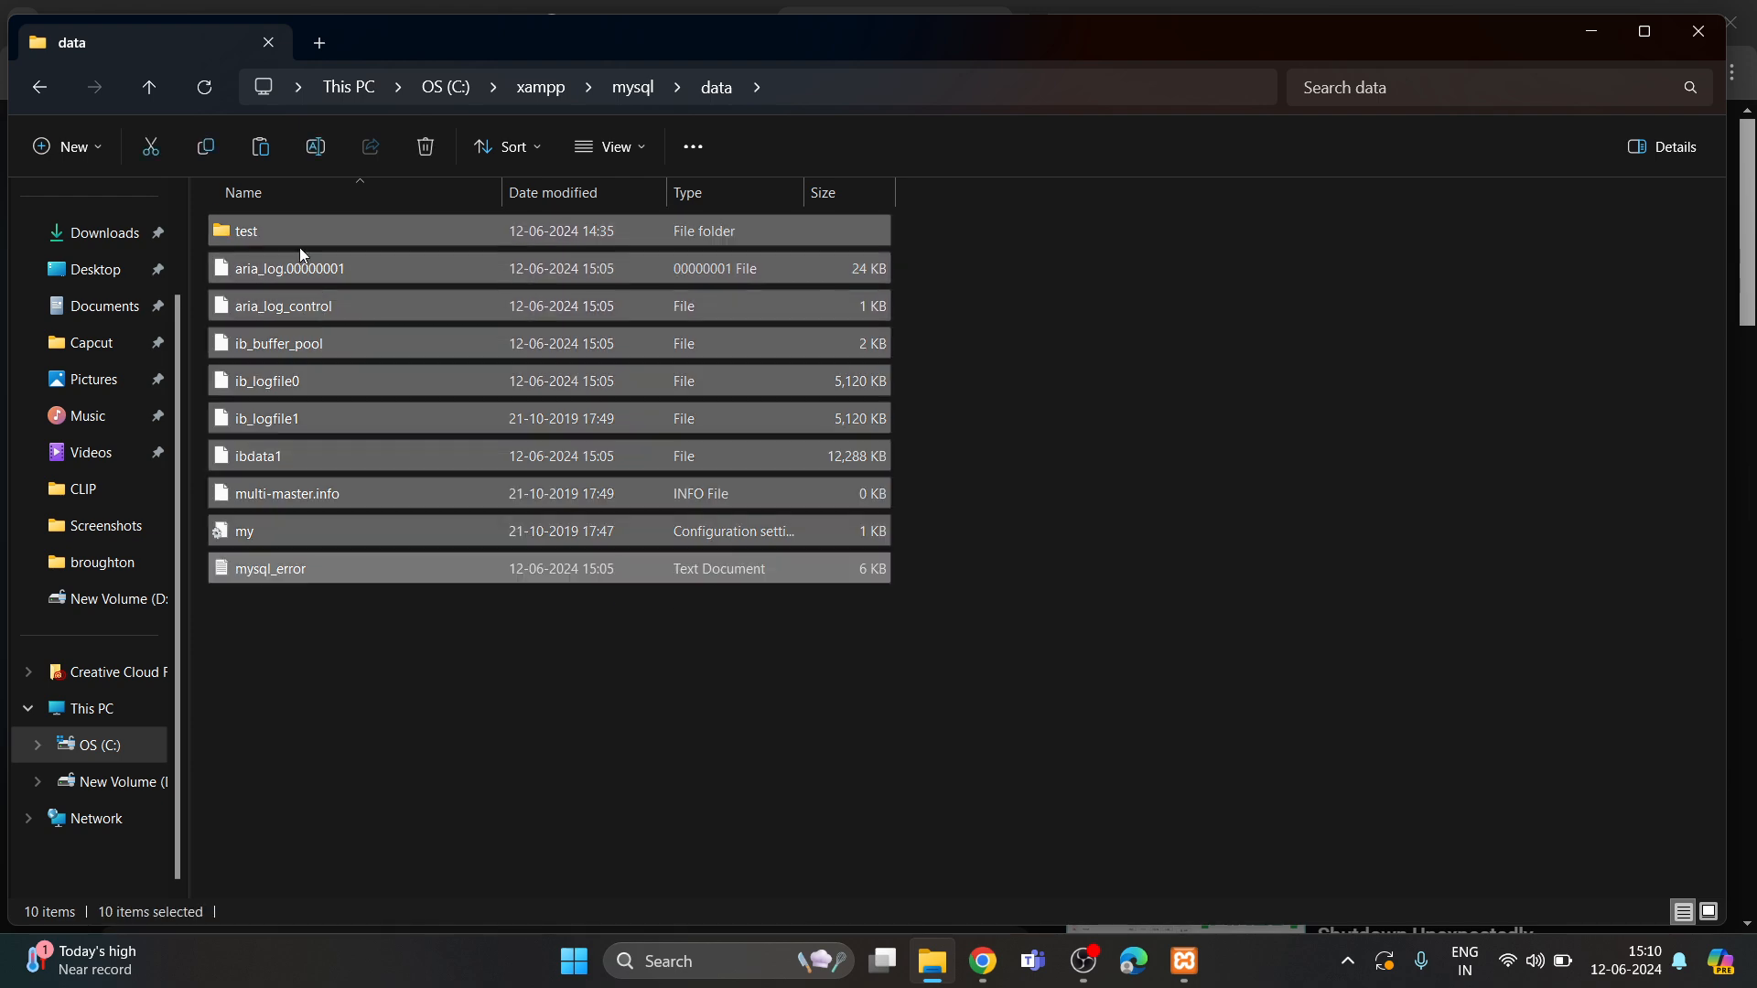
ctrl+click(289, 232)
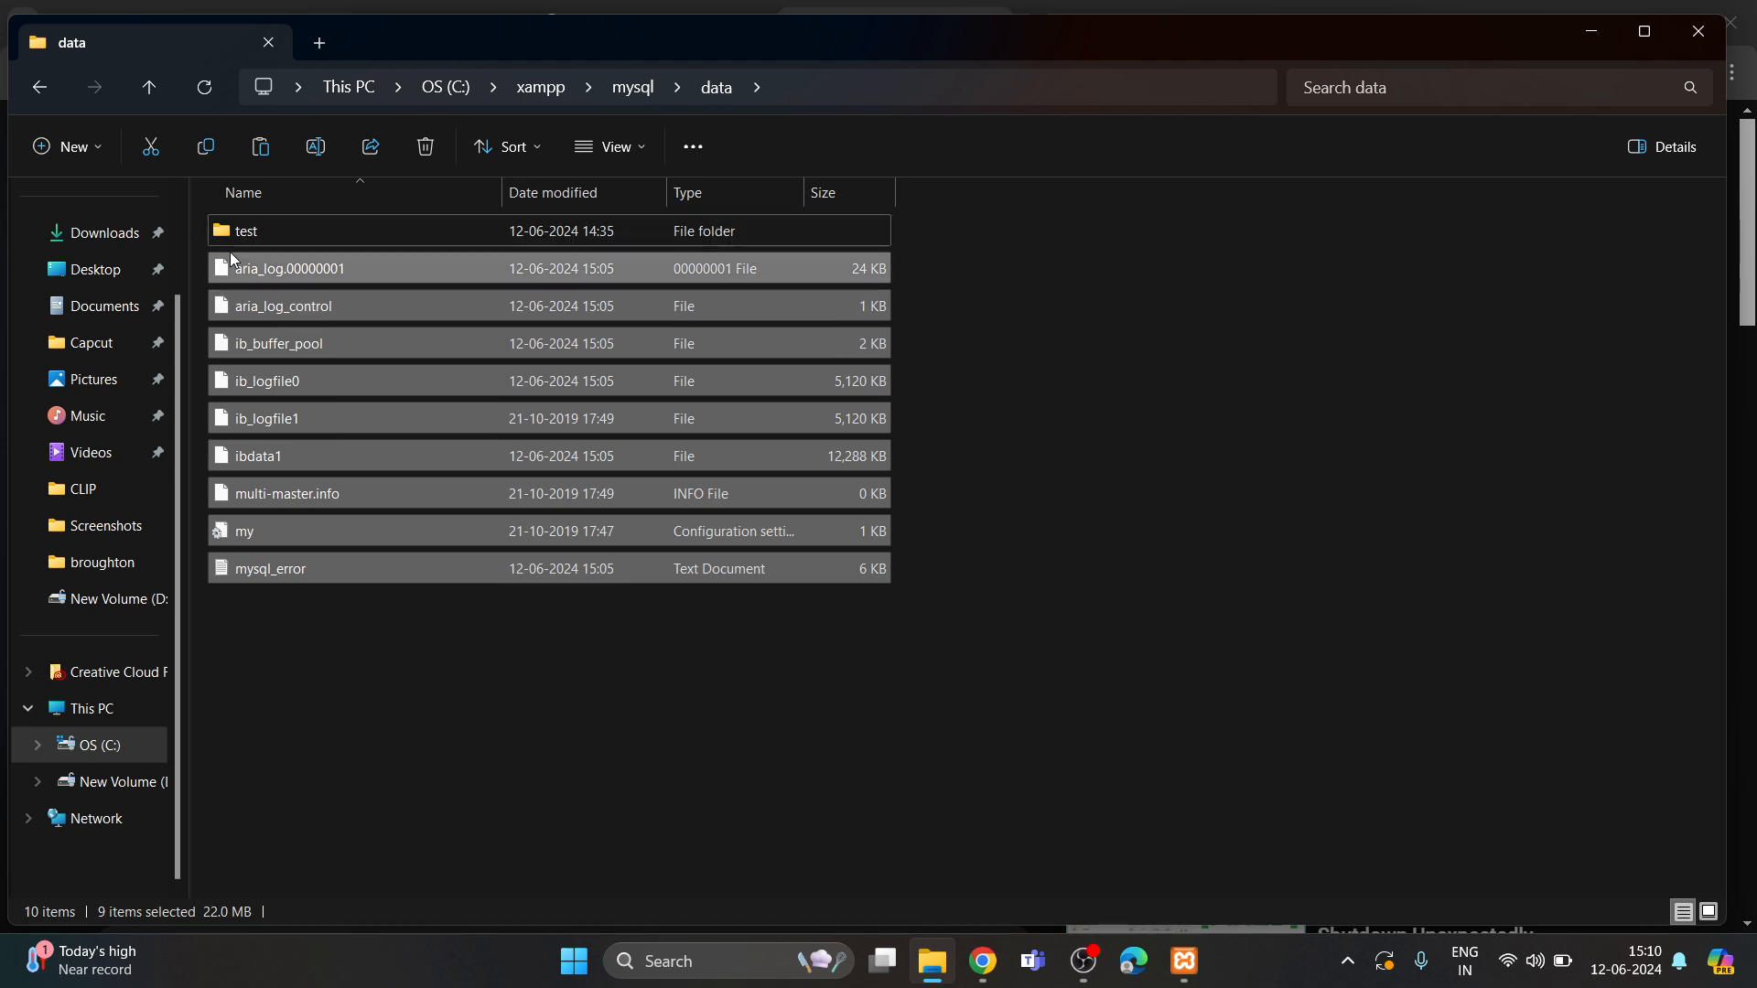
ctrl+click(259, 457)
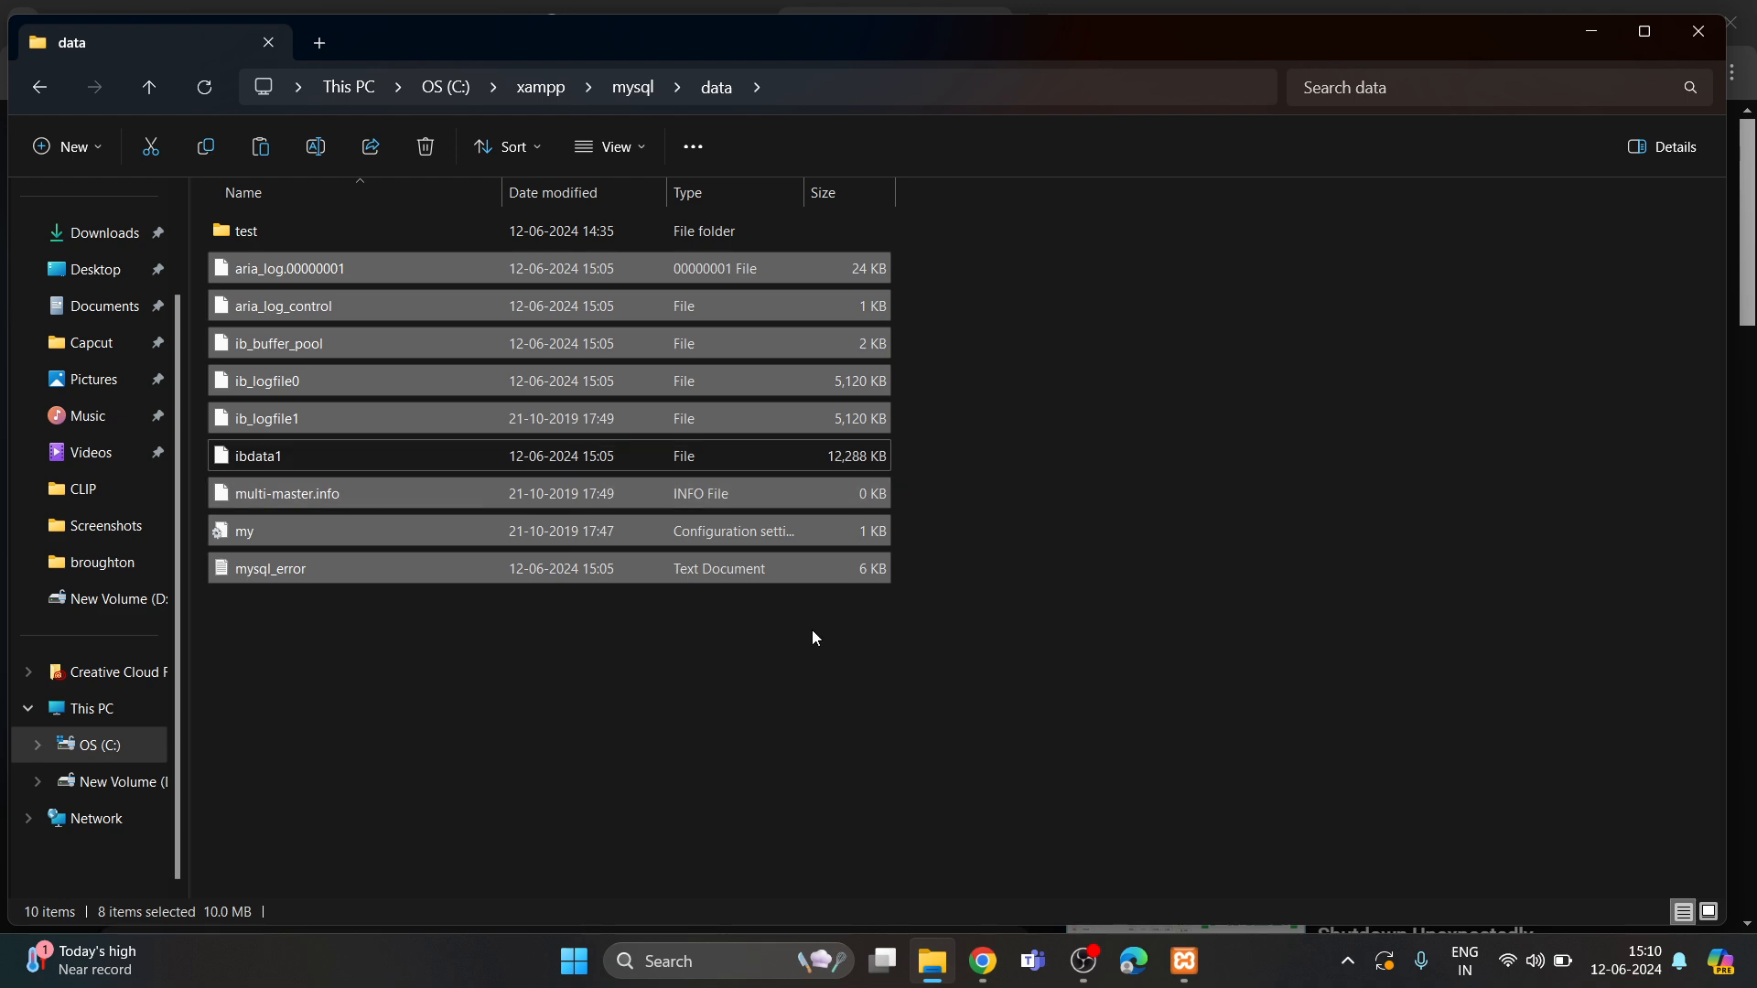
key(shift+Delete)
key(Return)
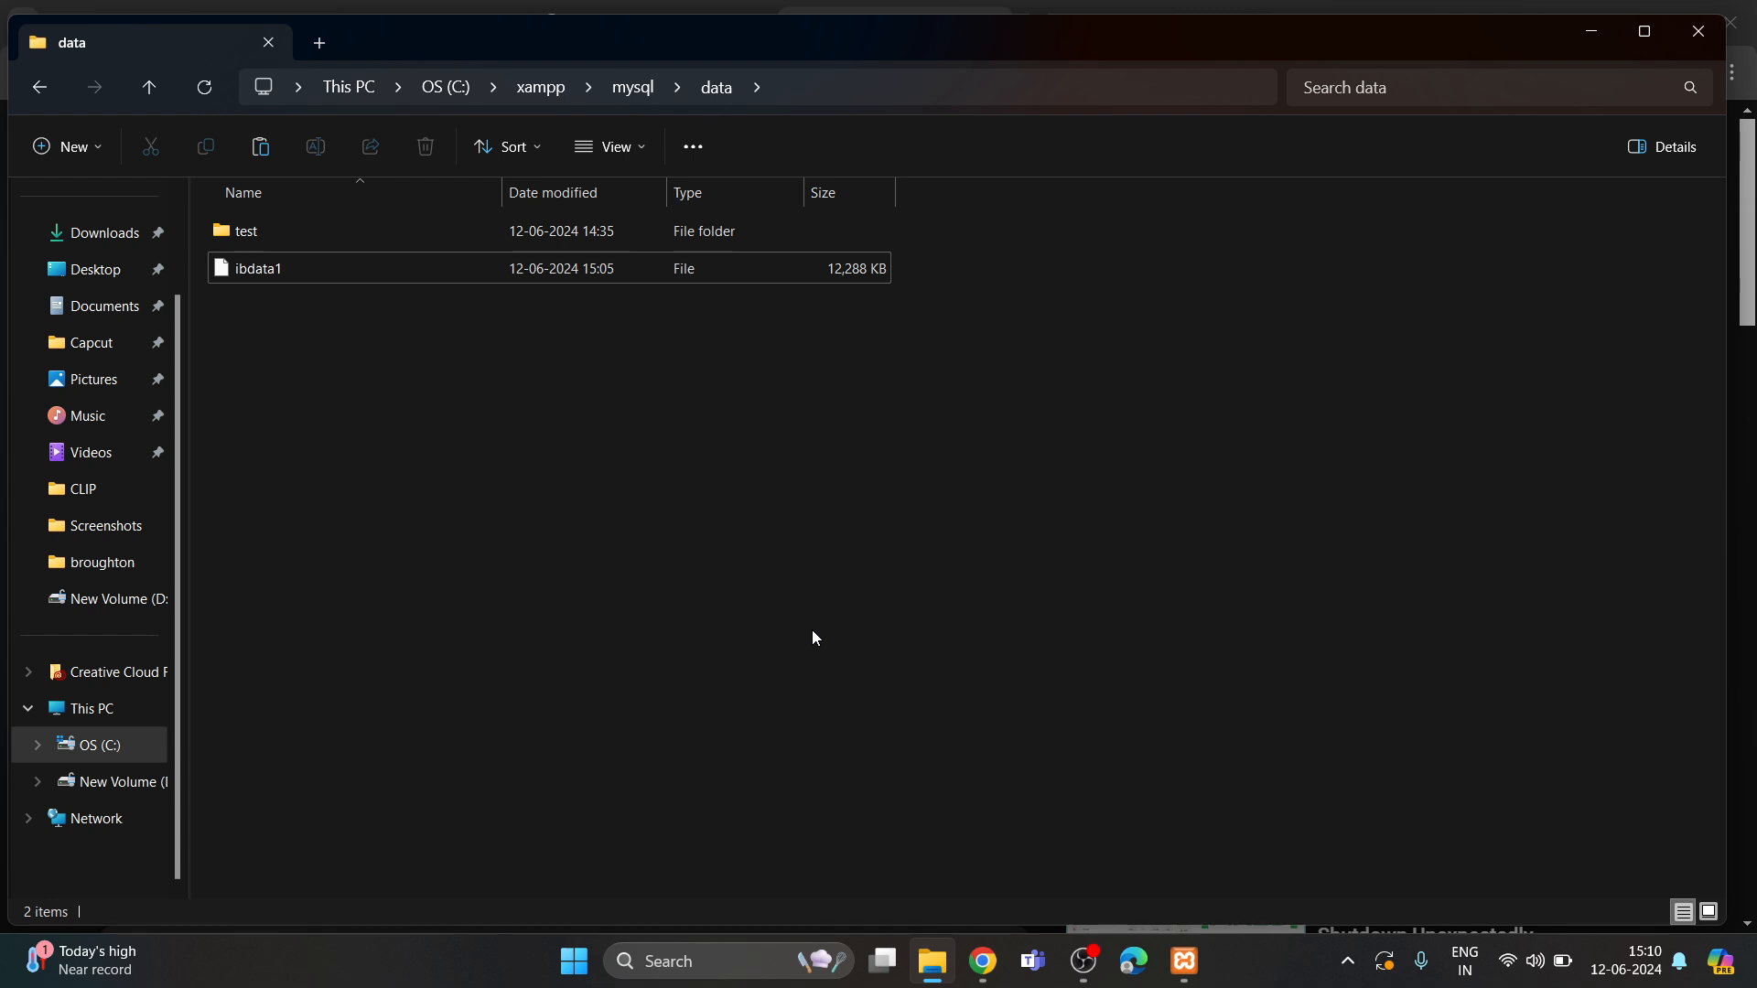
Step: Copy all items from the backup folder inside xampp's mysql folder, leaving out the ibdata1 file
click(635, 96)
click(253, 233)
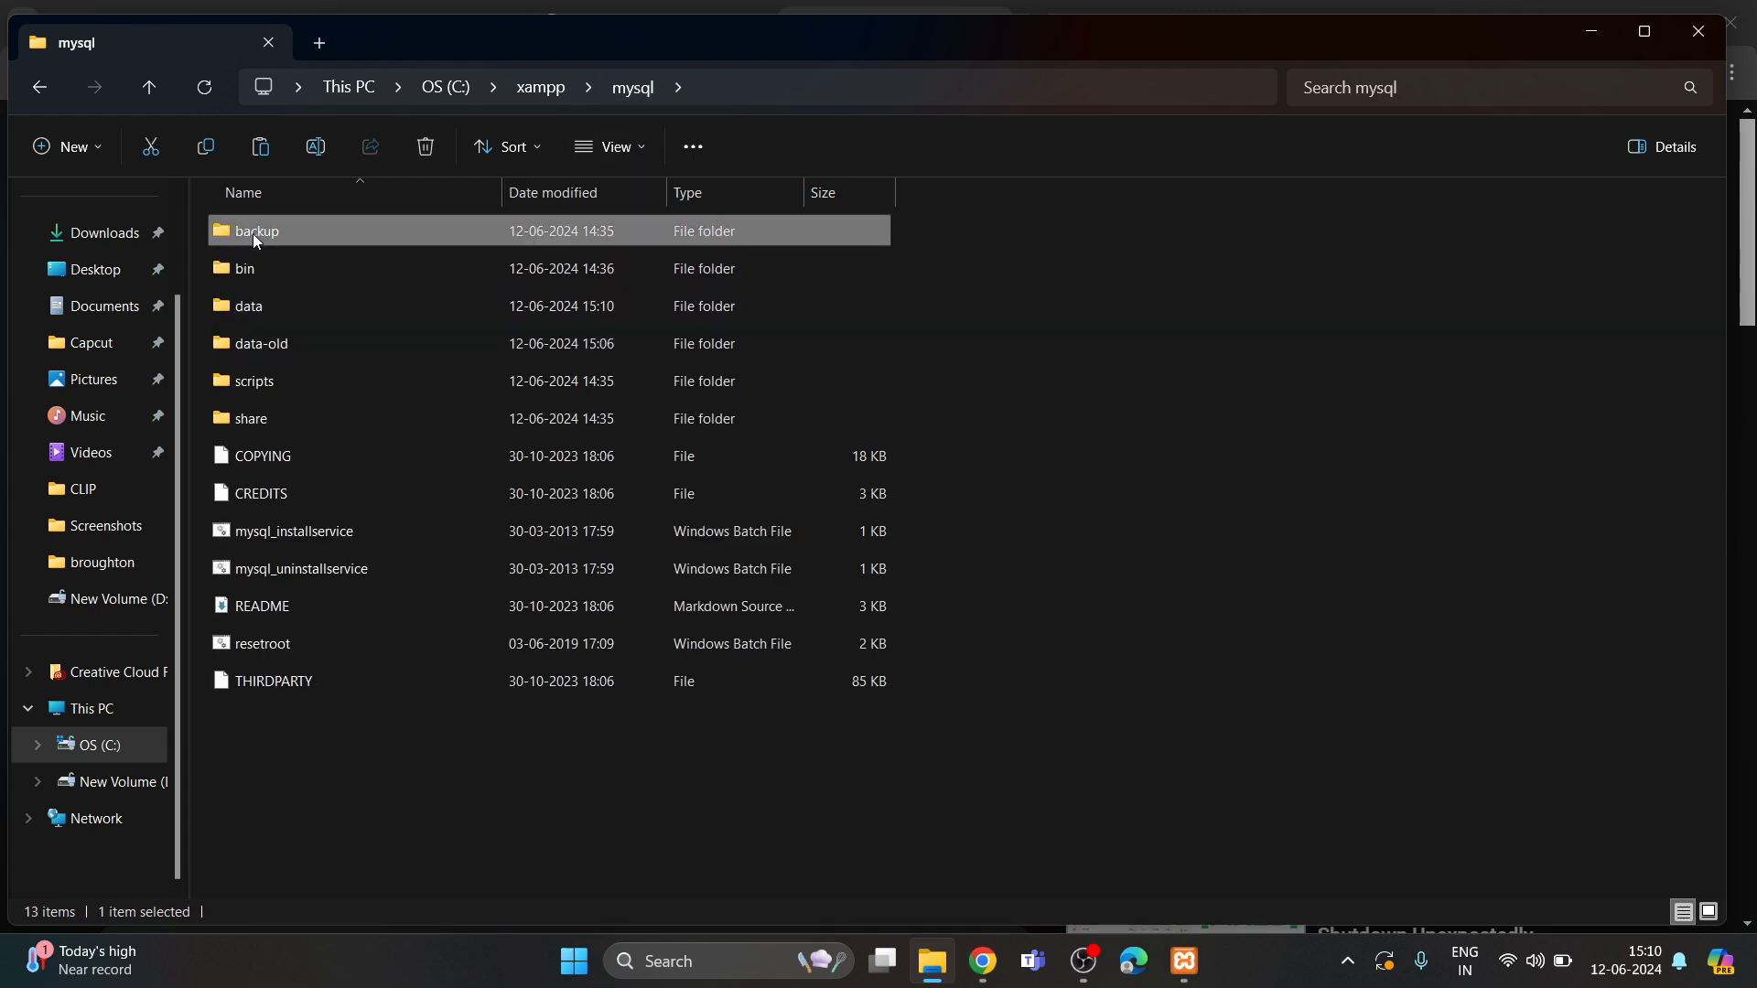
double_click(255, 236)
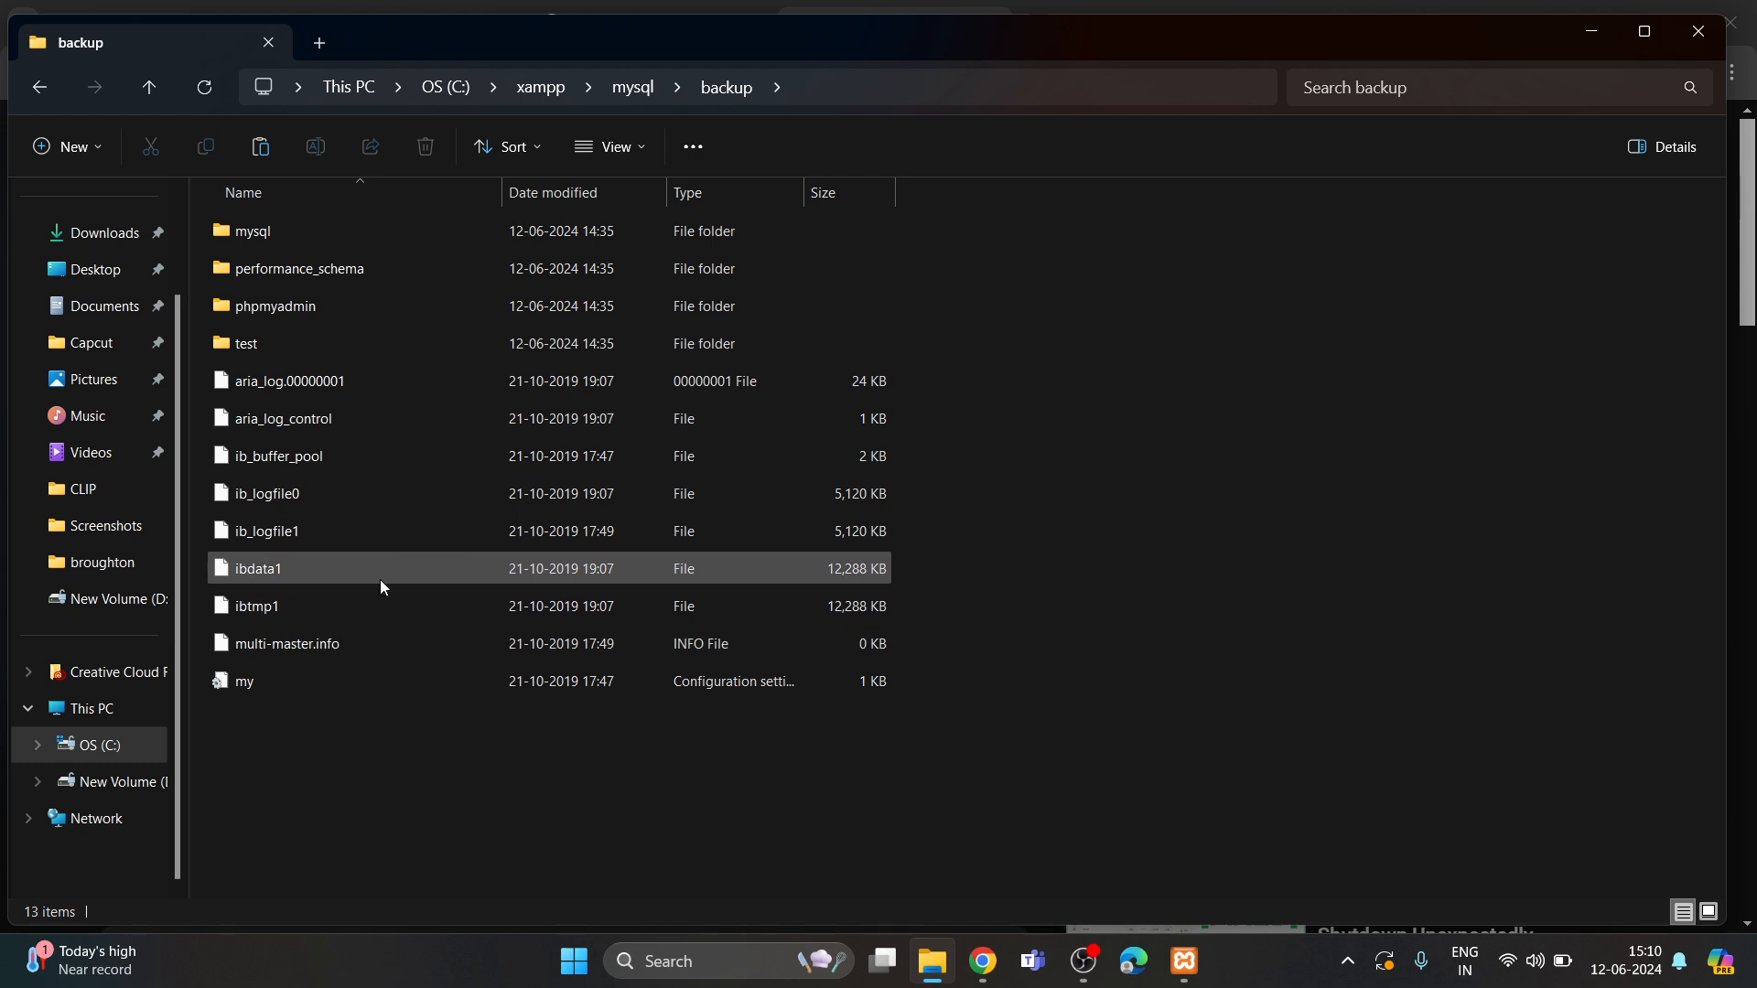
key(ctrl+a)
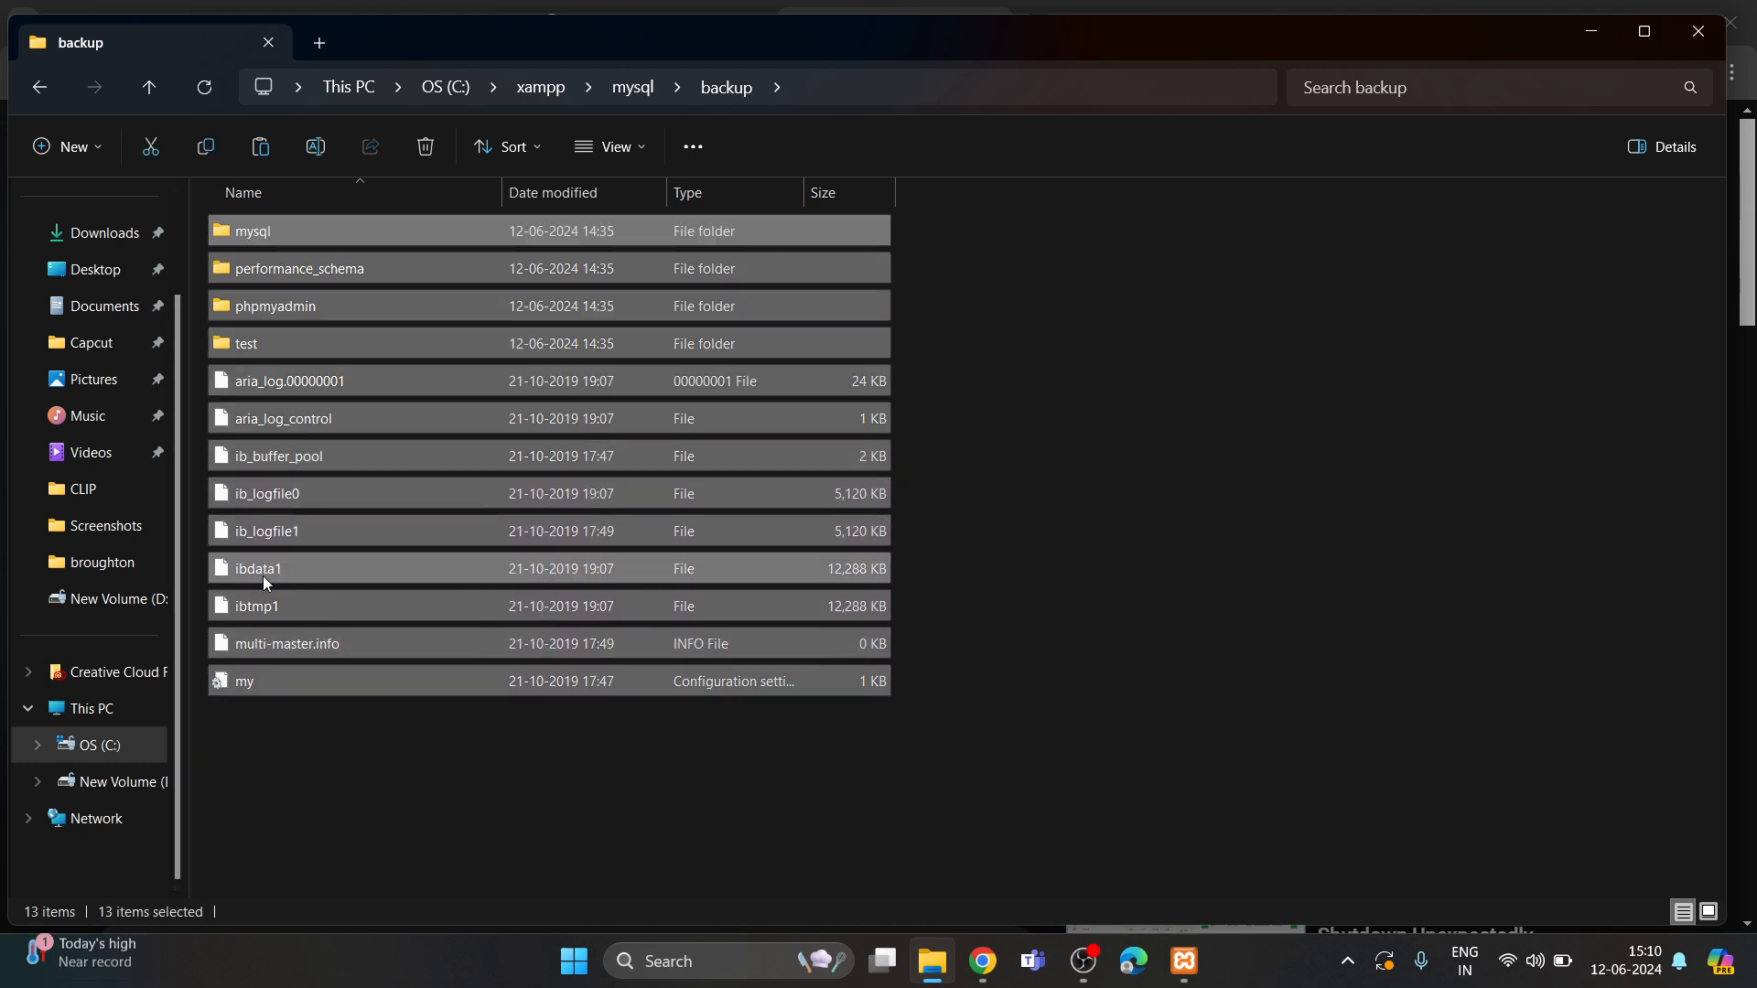
ctrl+click(224, 571)
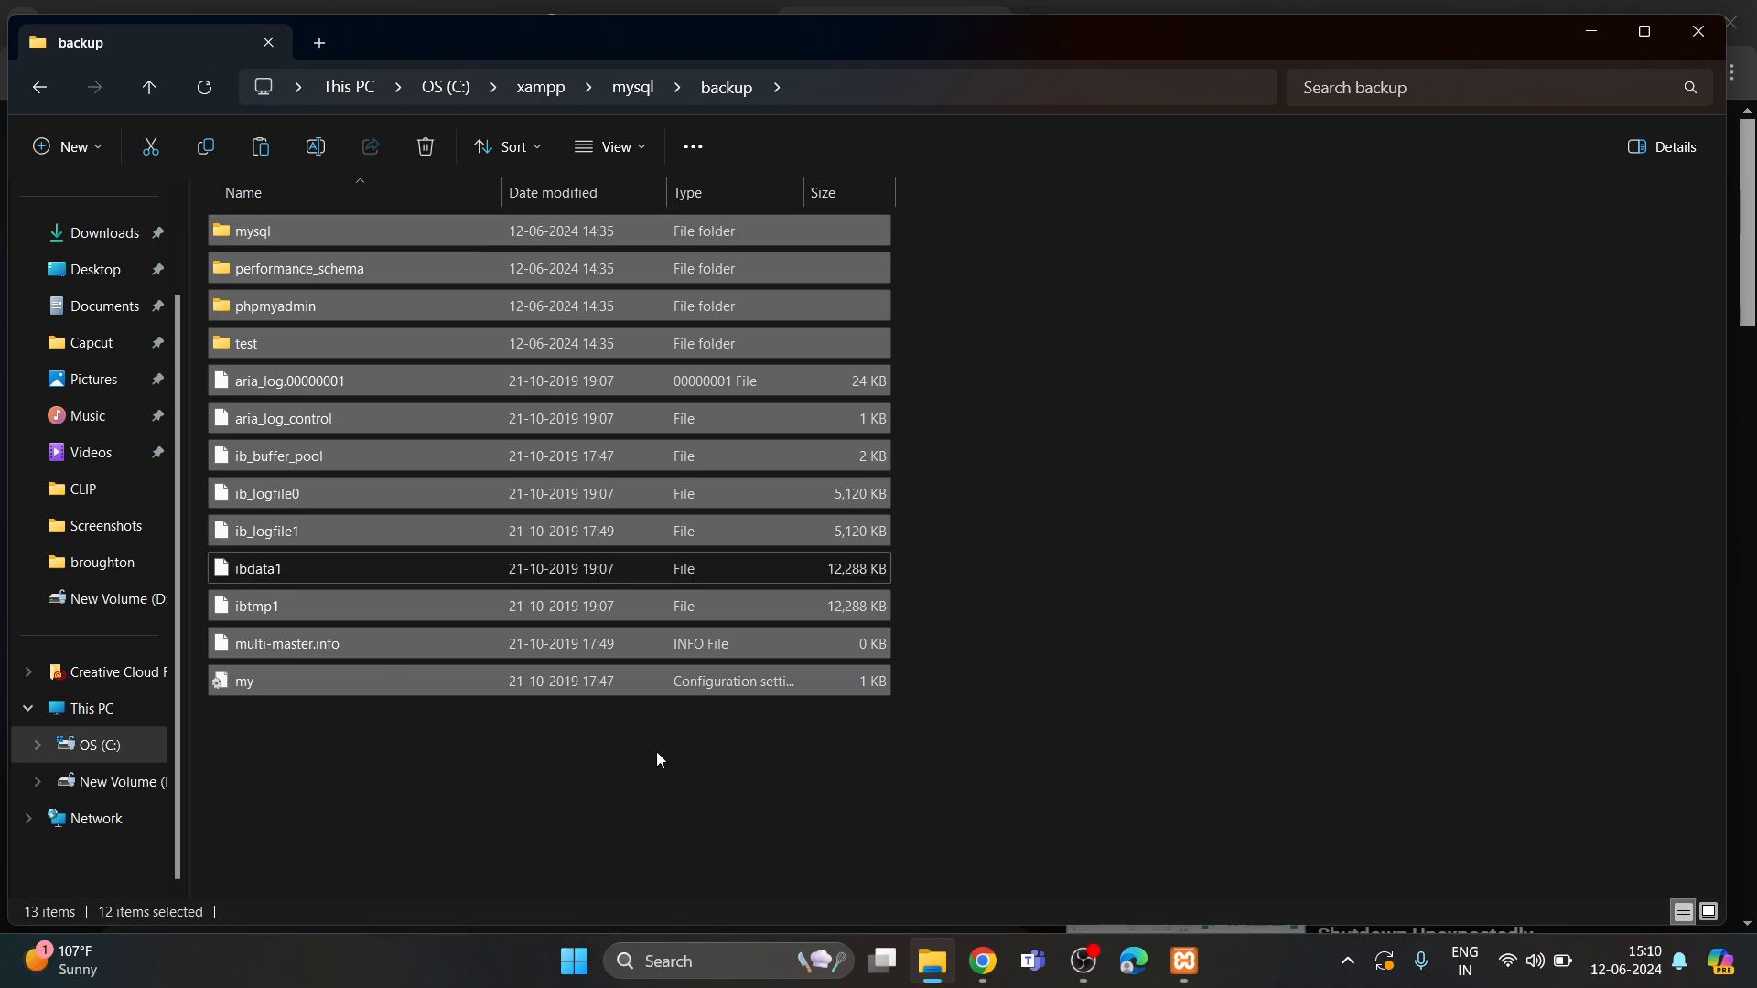
Step: Paste the backup items into the data folder, replacing the existing db.opt file, and return to the mysql folder
click(631, 89)
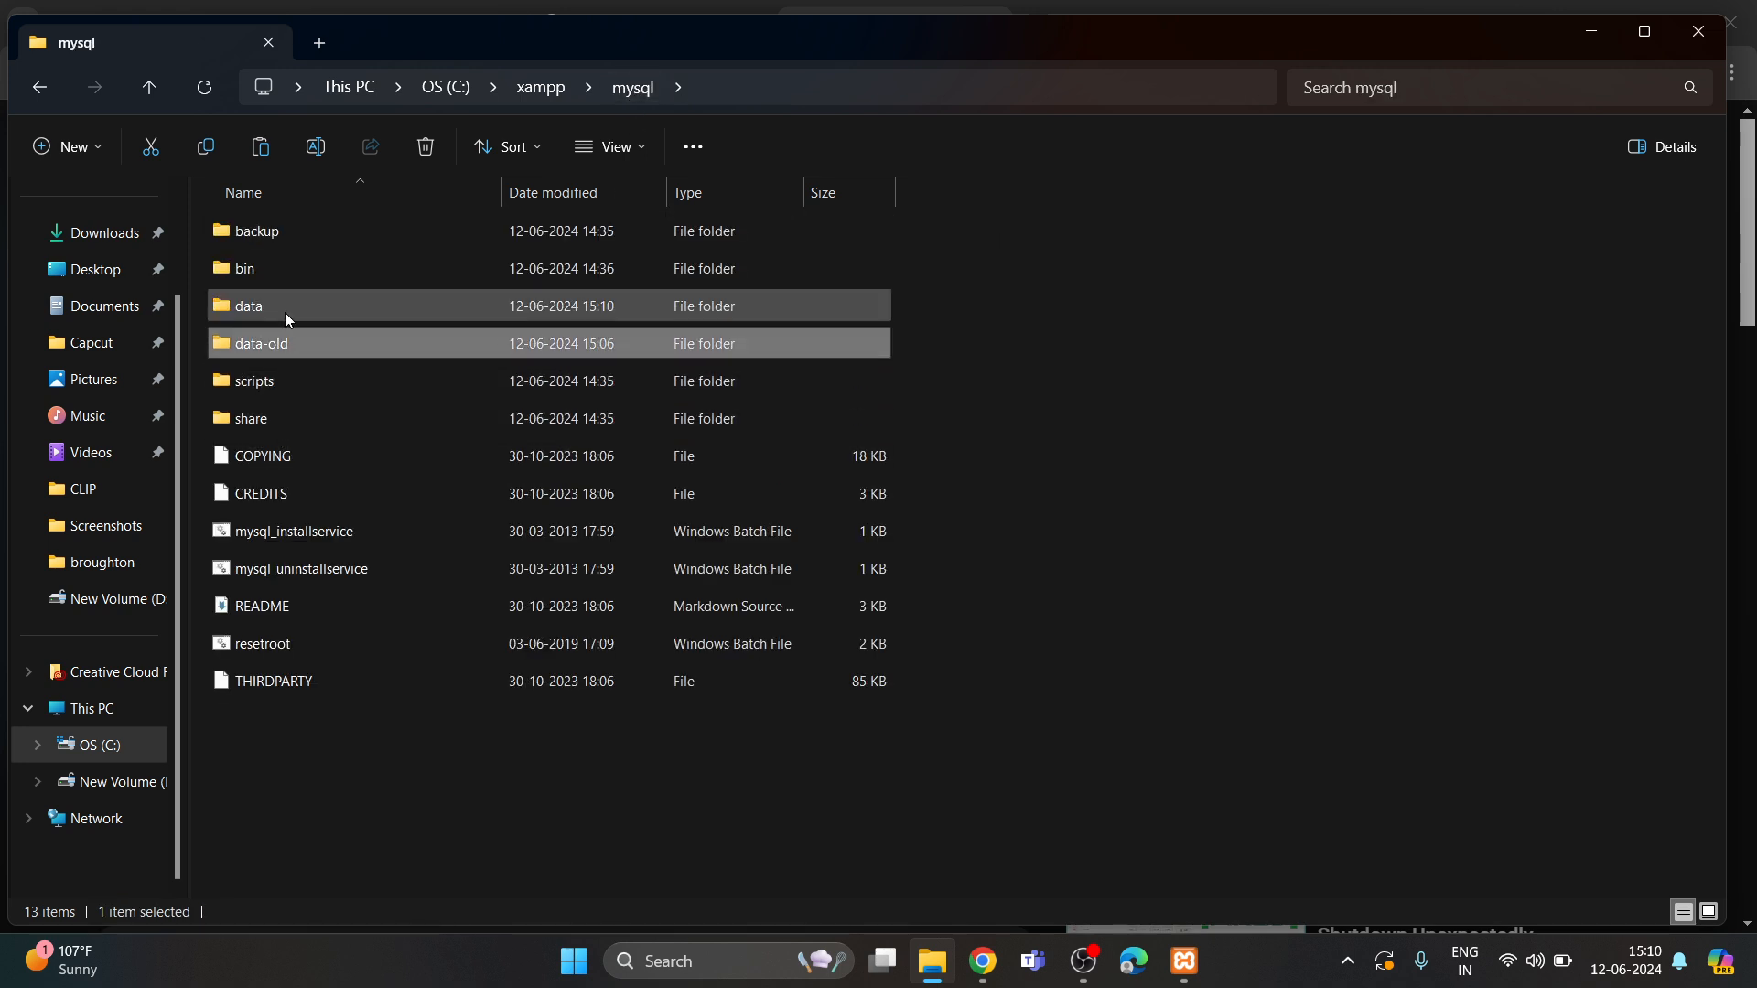
double_click(283, 310)
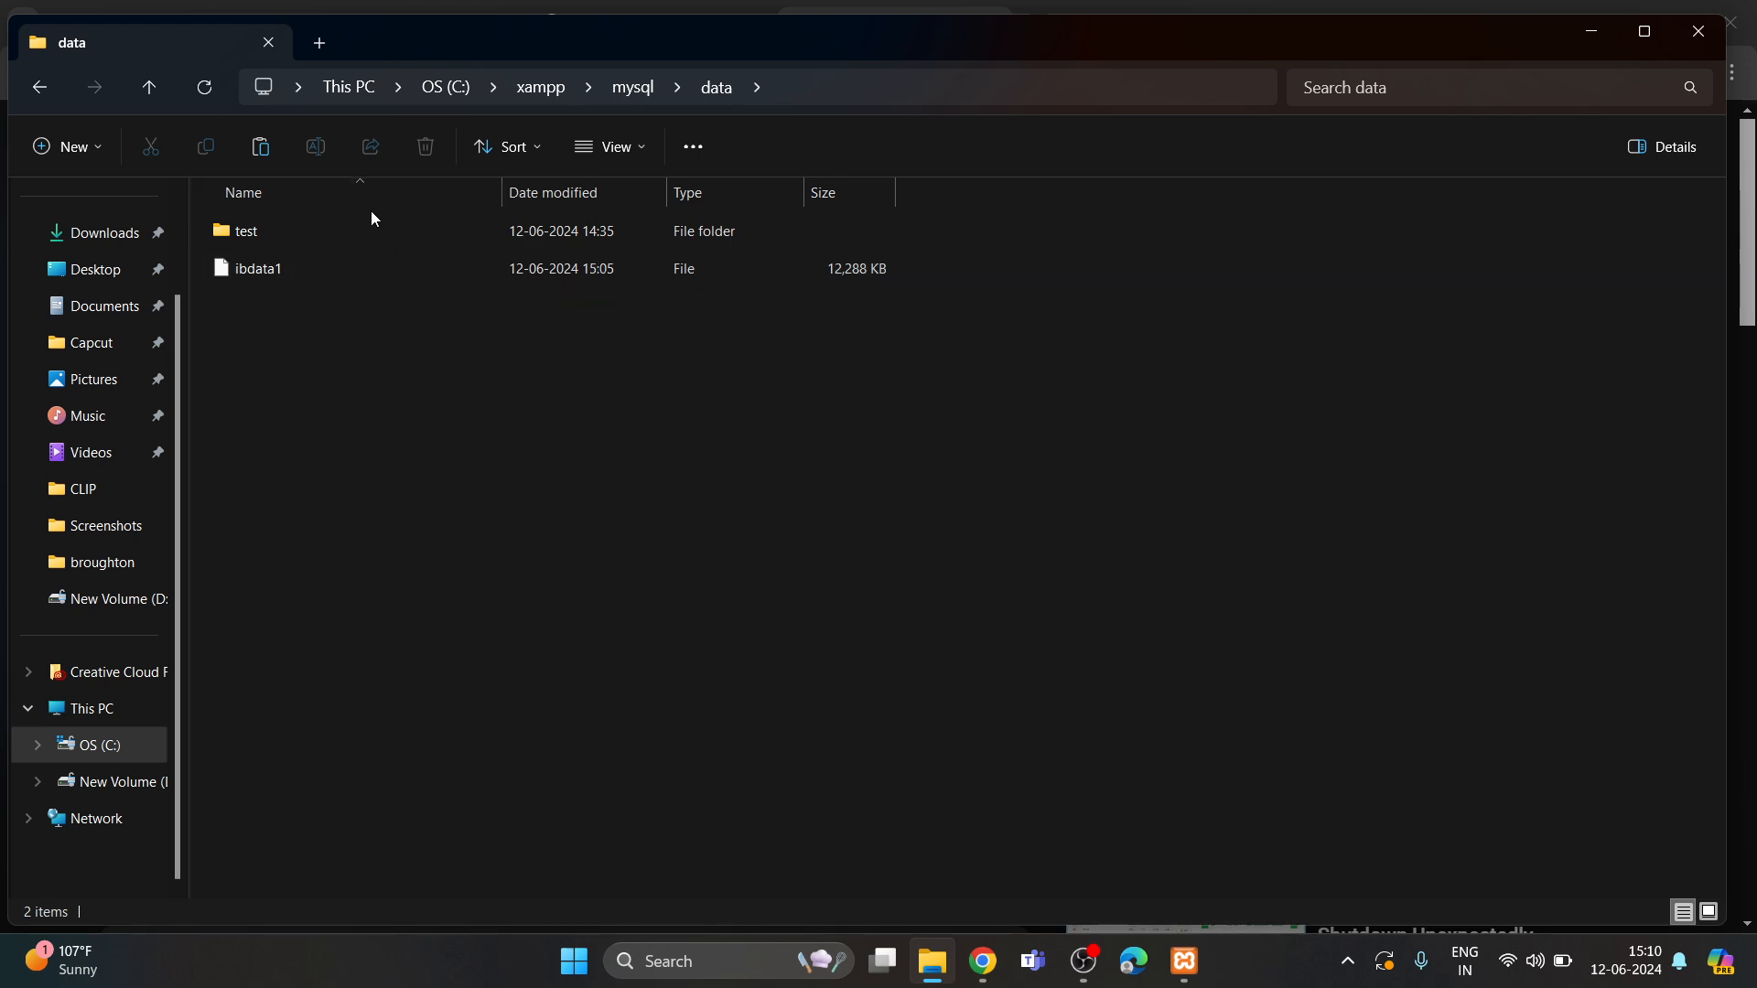
key(ctrl+v)
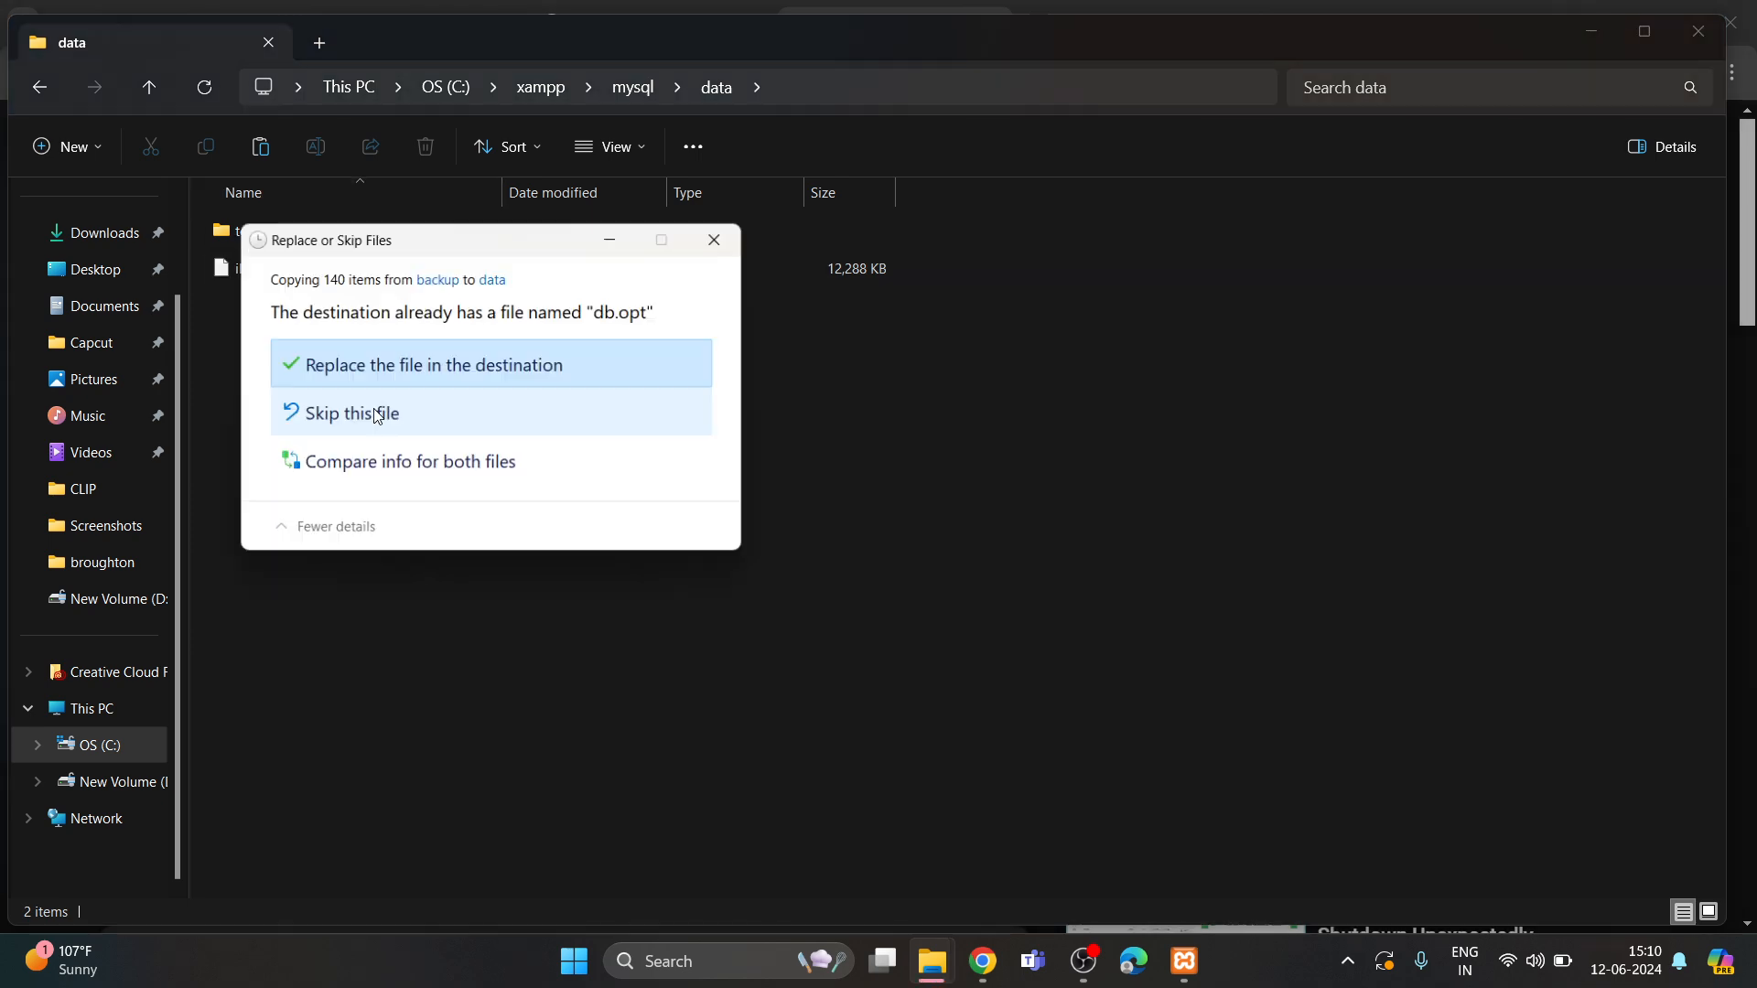
click(406, 368)
click(1281, 743)
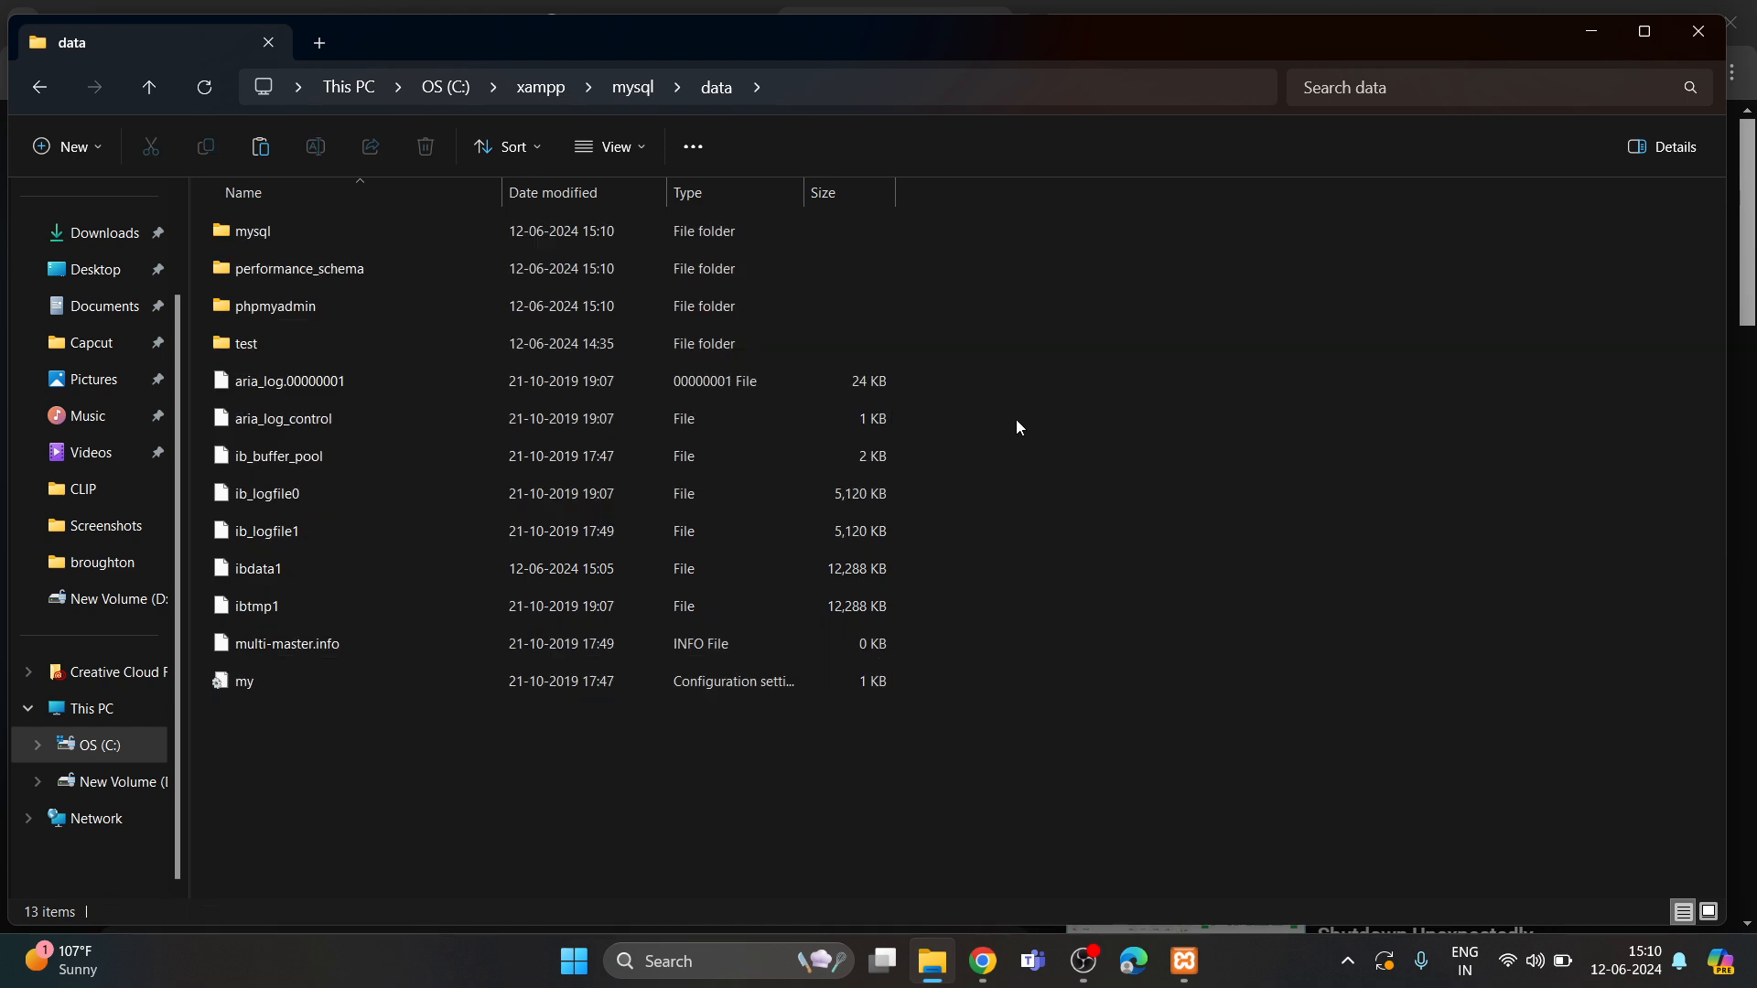
click(613, 98)
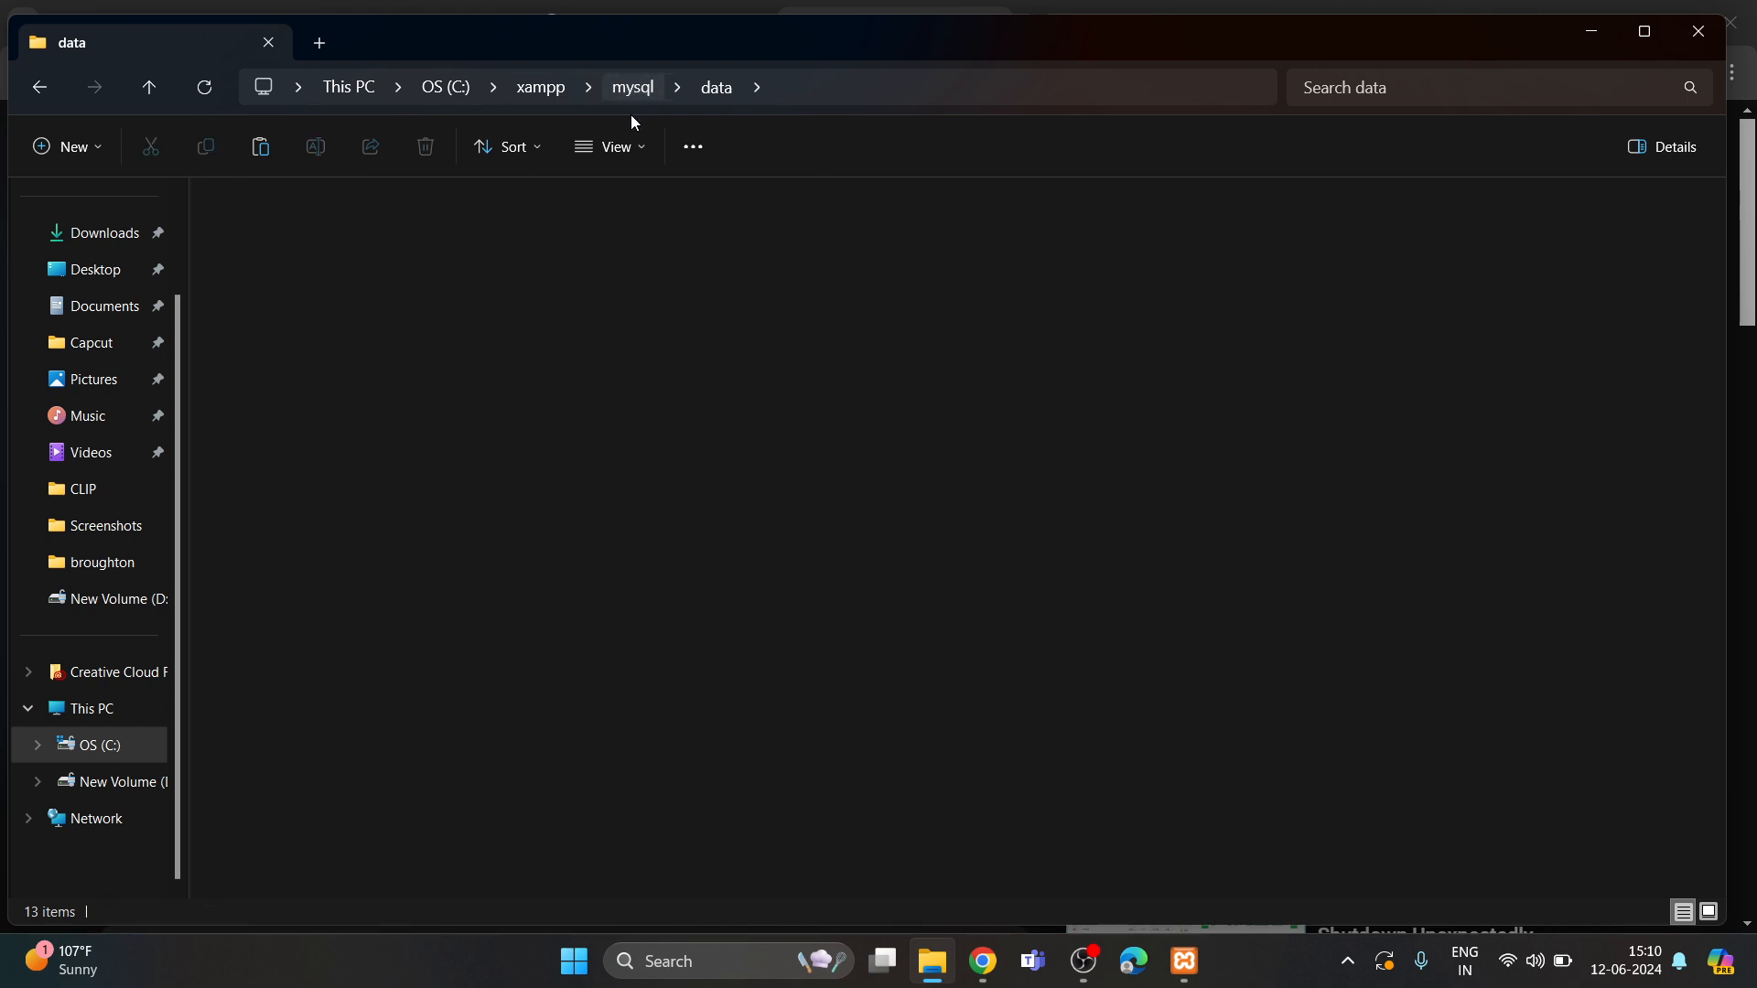
Step: Switch to the XAMPP Control Panel and try to start the MySQL module
click(1018, 679)
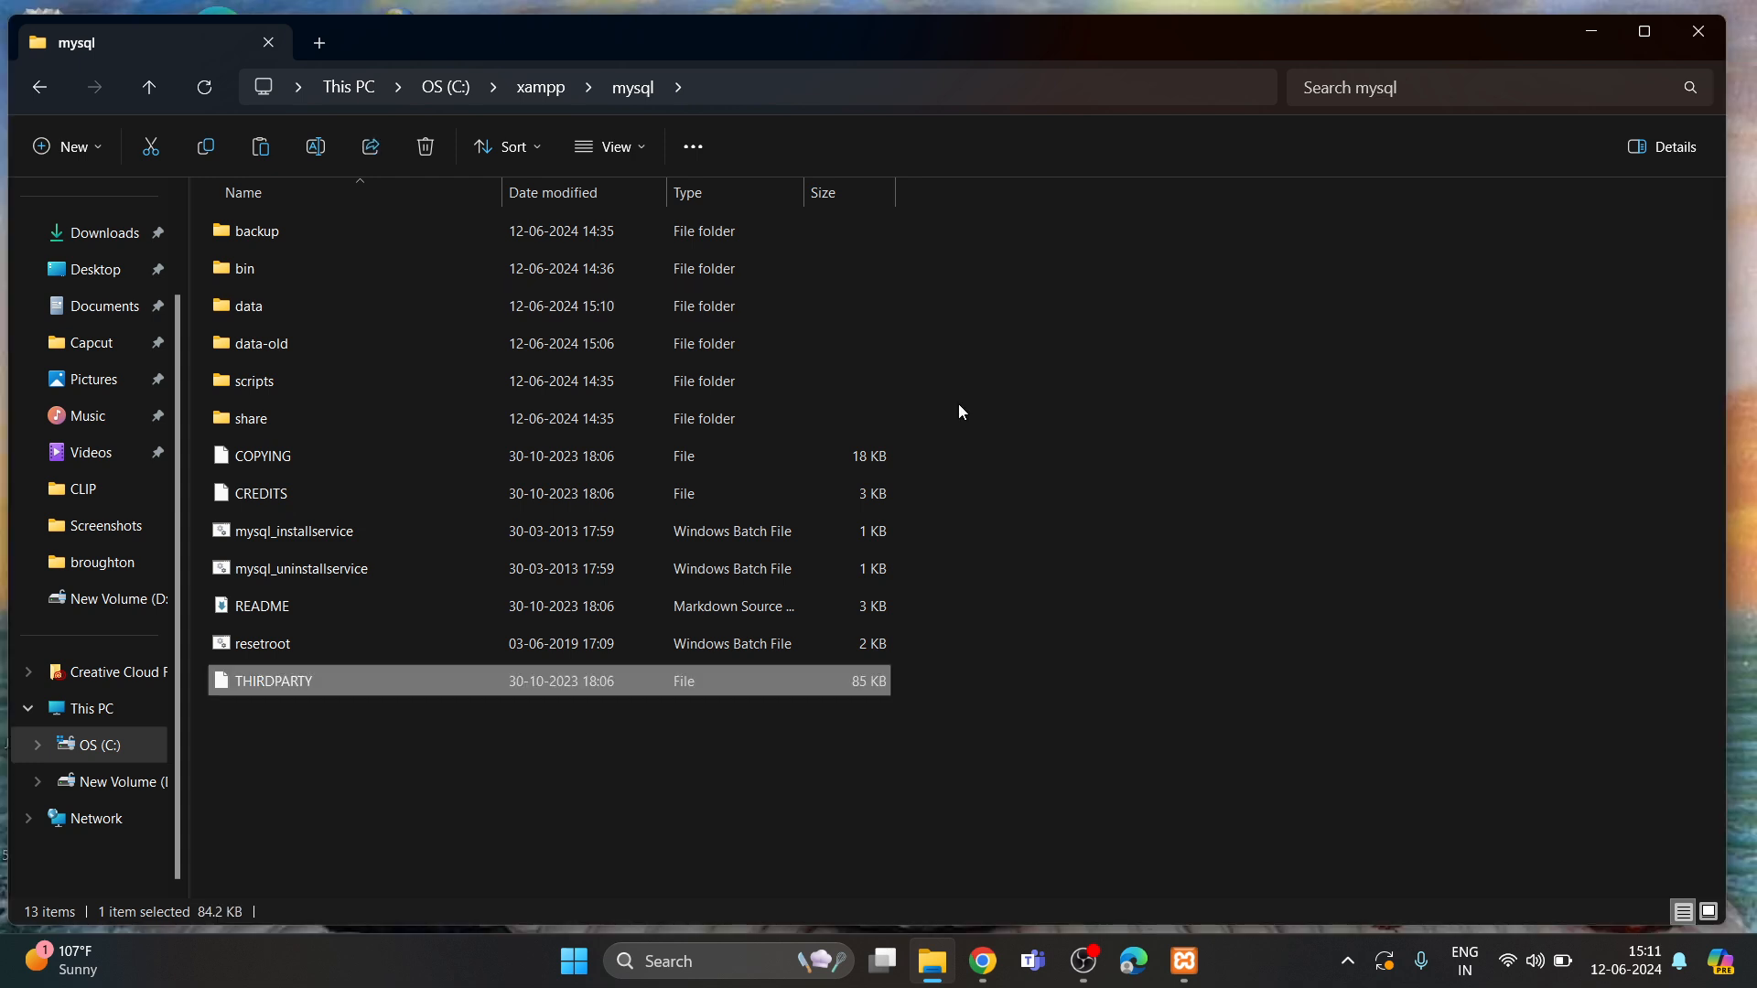
click(1184, 960)
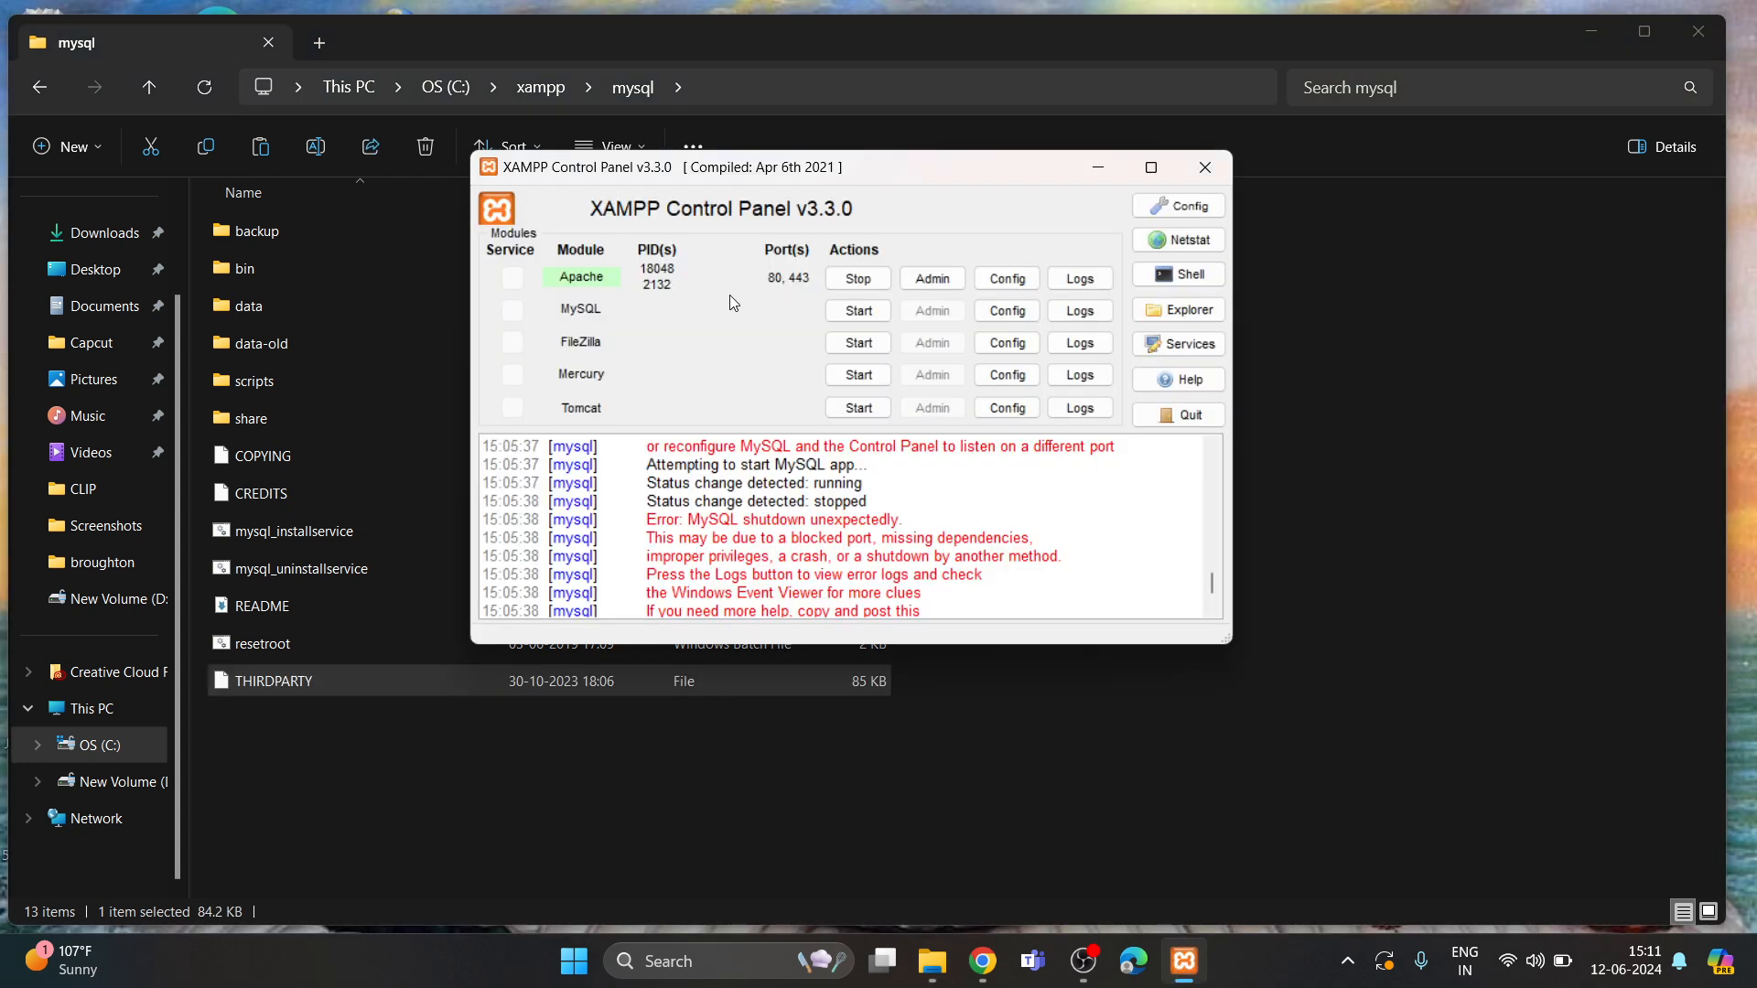
click(858, 312)
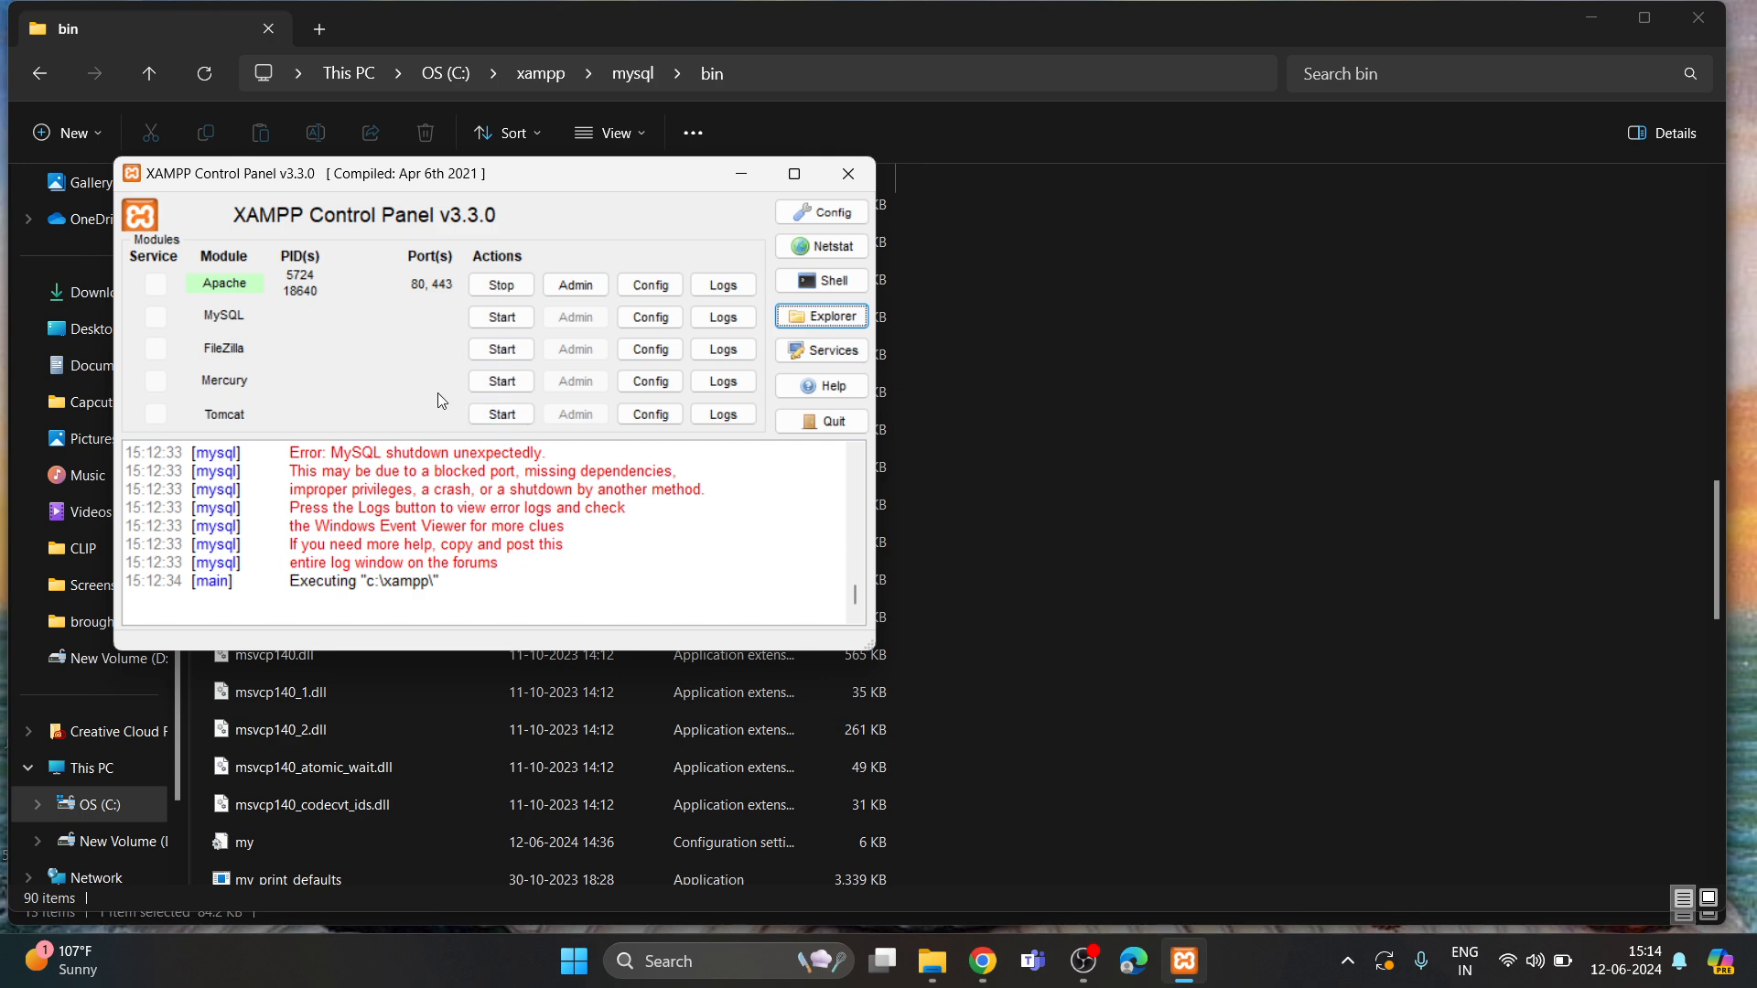
click(500, 317)
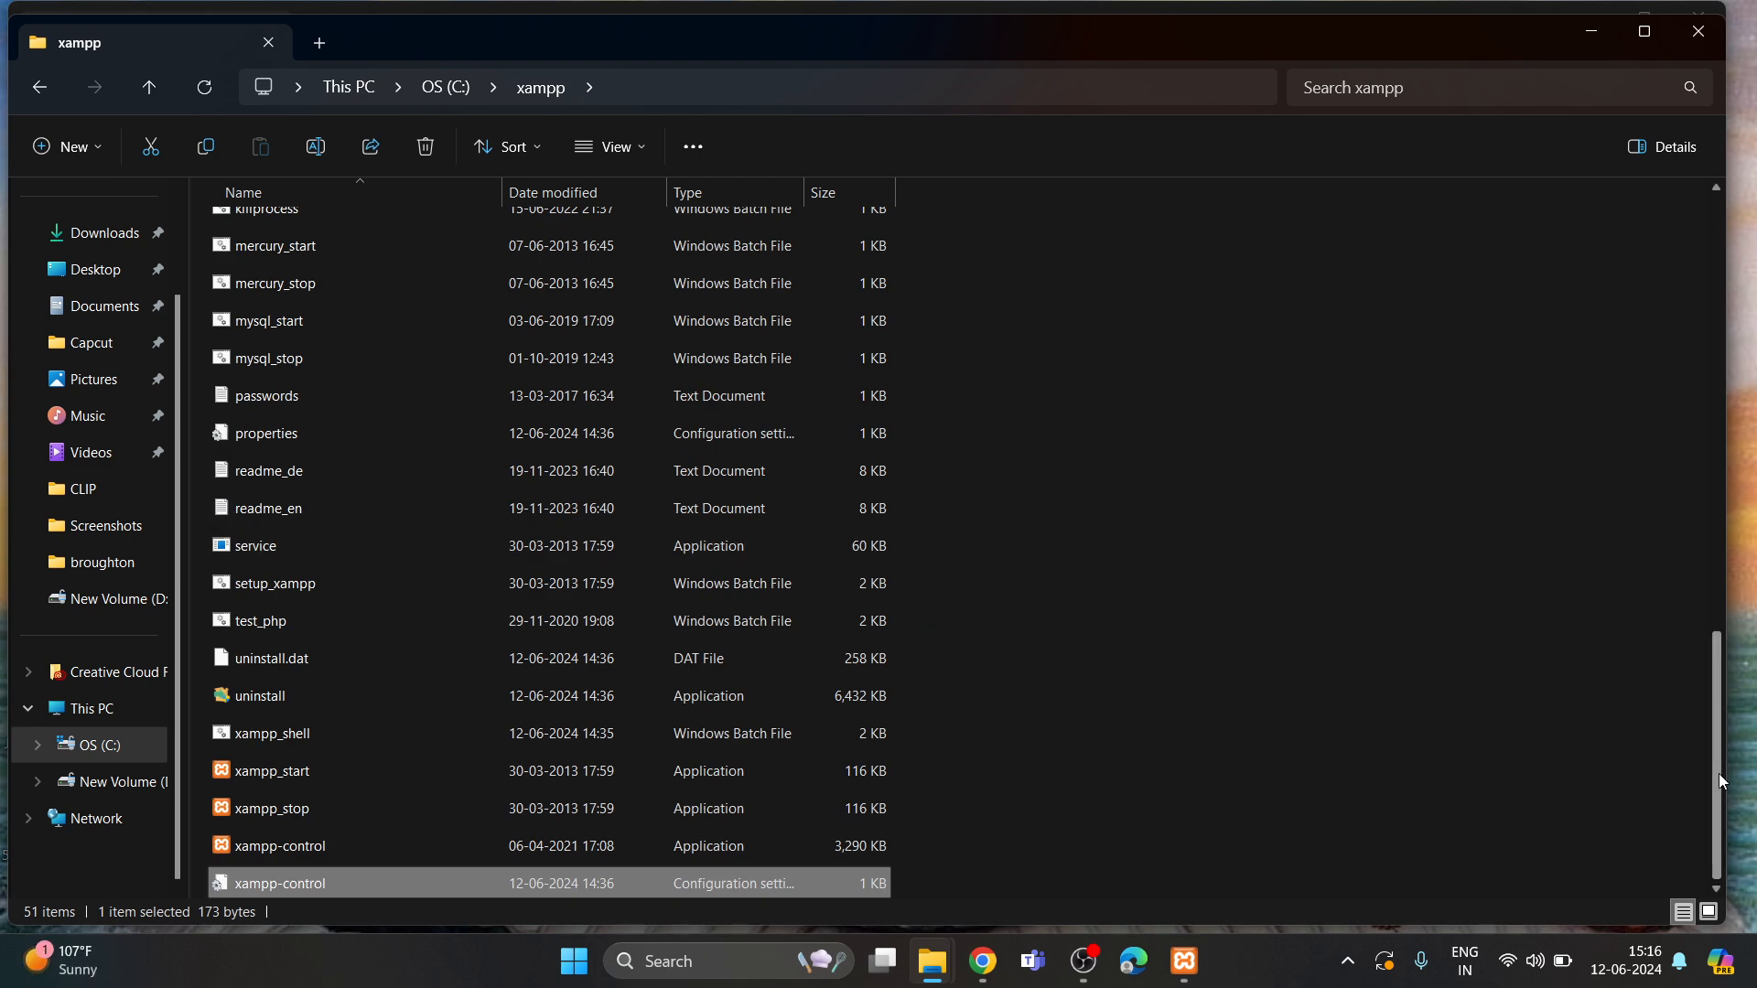
Step: Open the my configuration file from the bin folder inside xampp's mysql folder in Notepad
drag(1719, 772, 1689, 388)
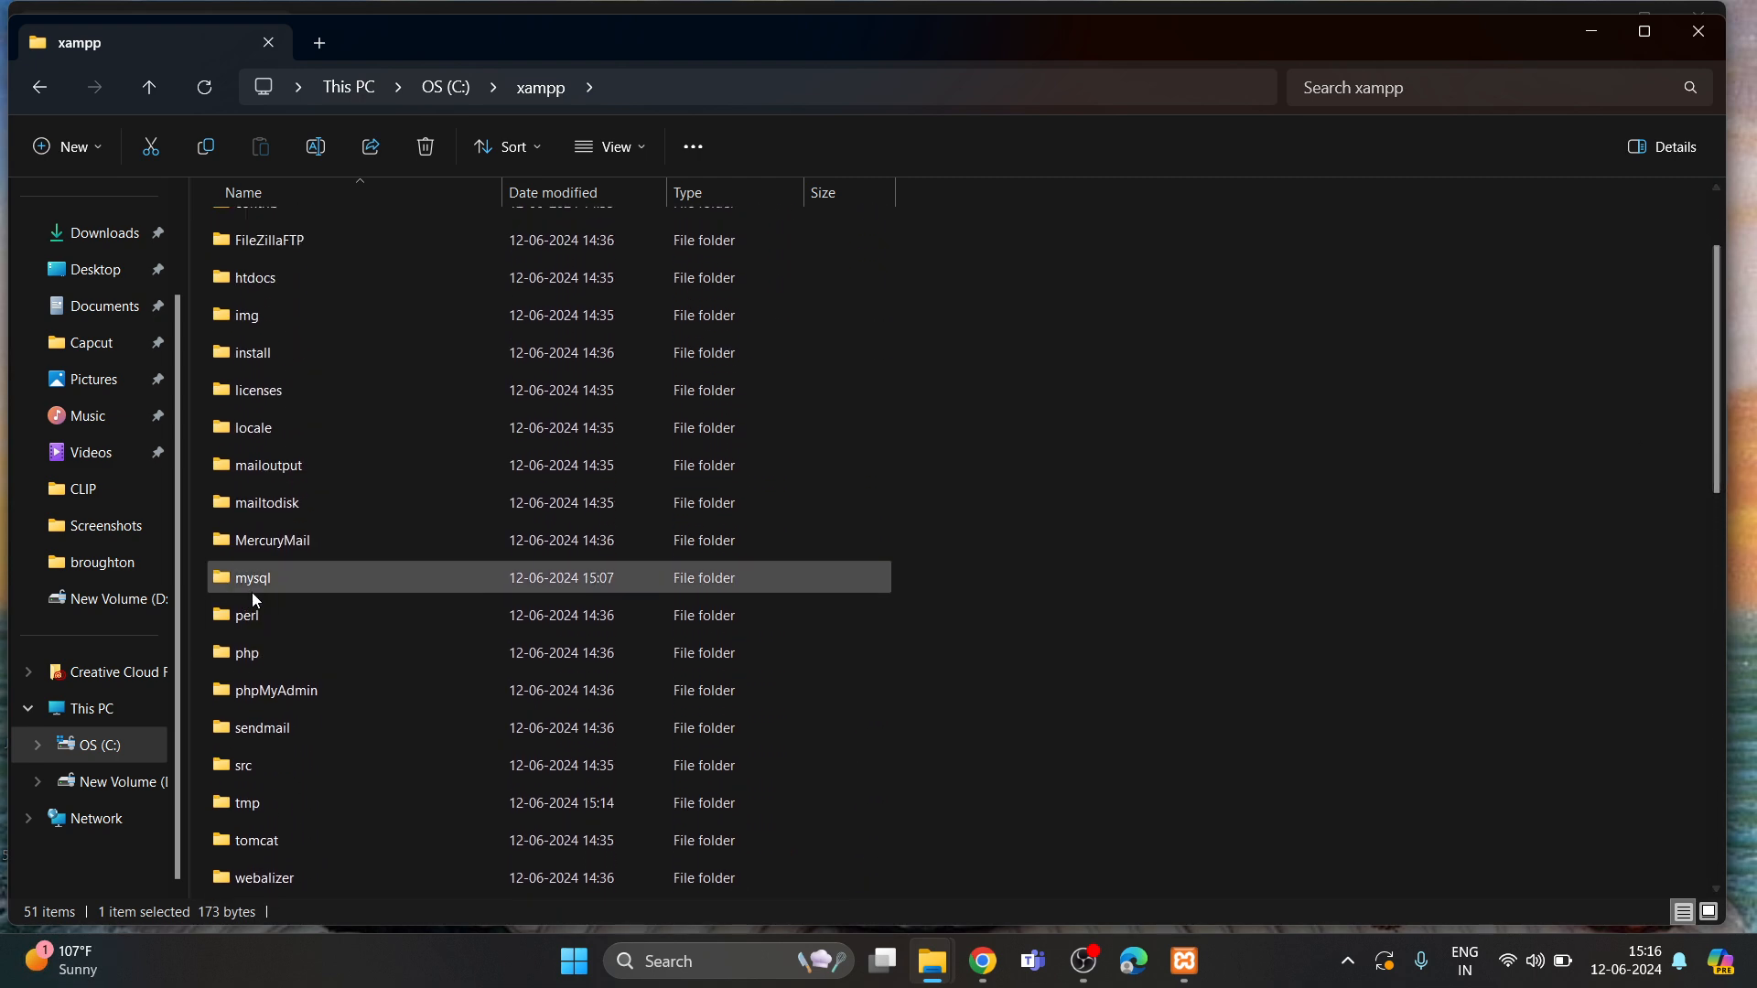
double_click(271, 574)
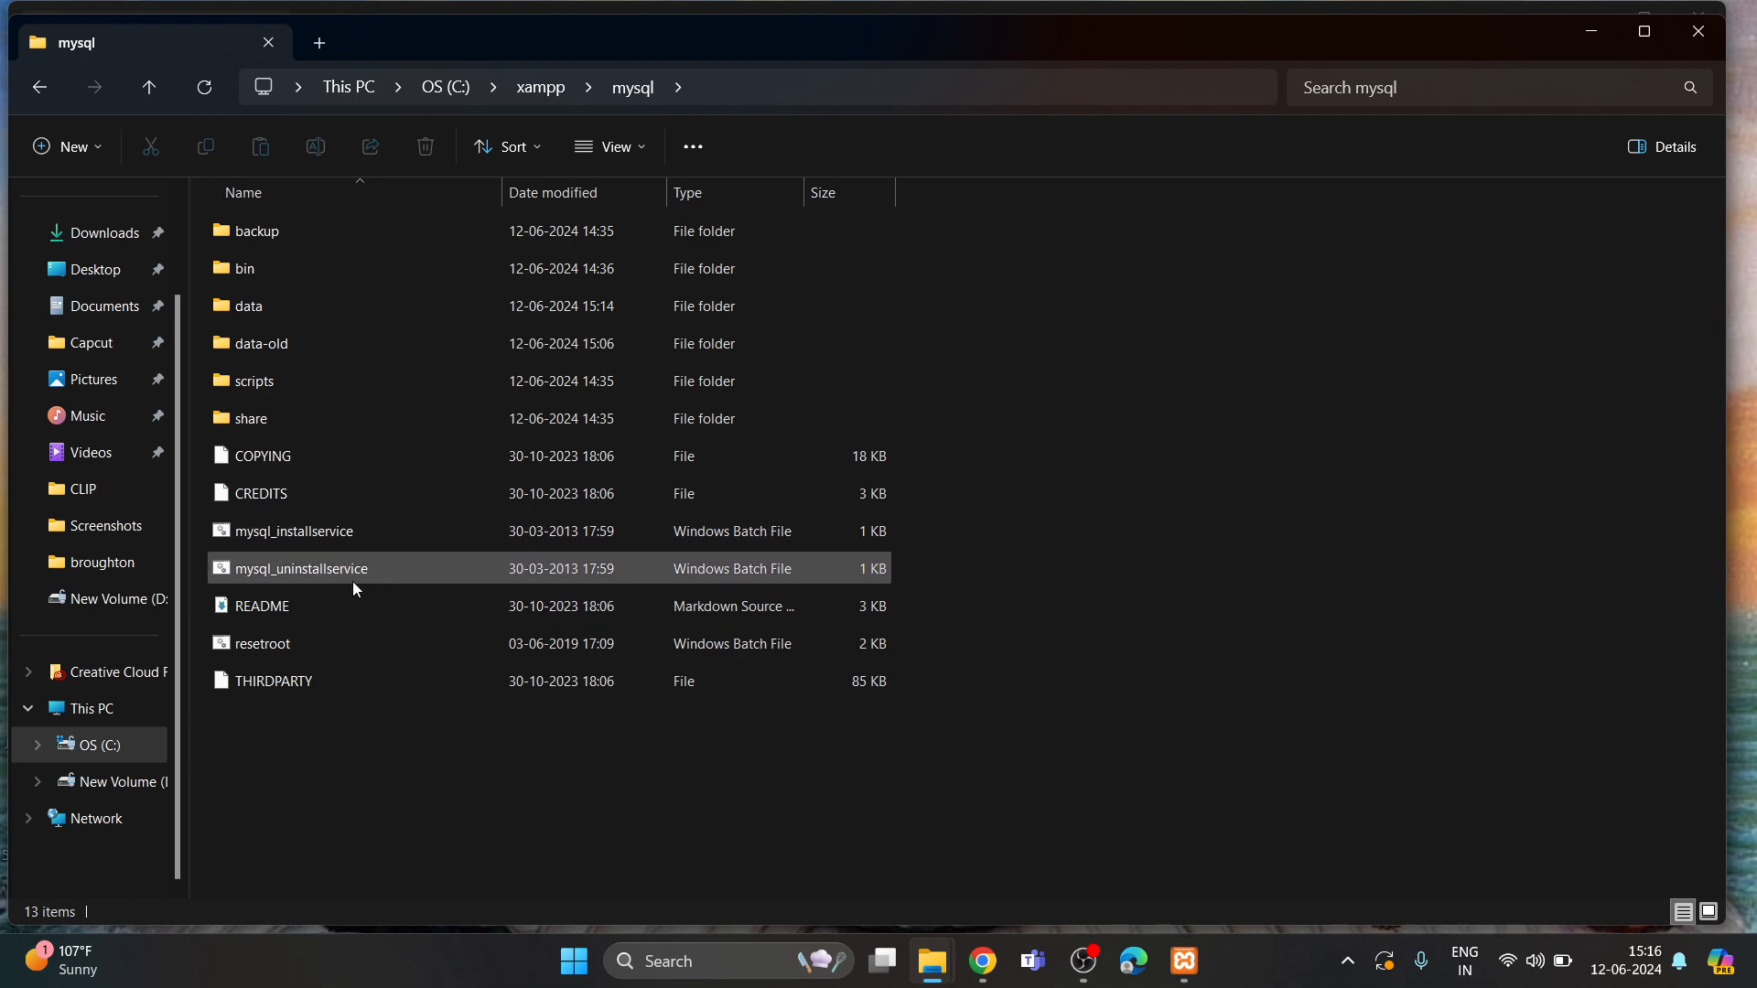
double_click(295, 267)
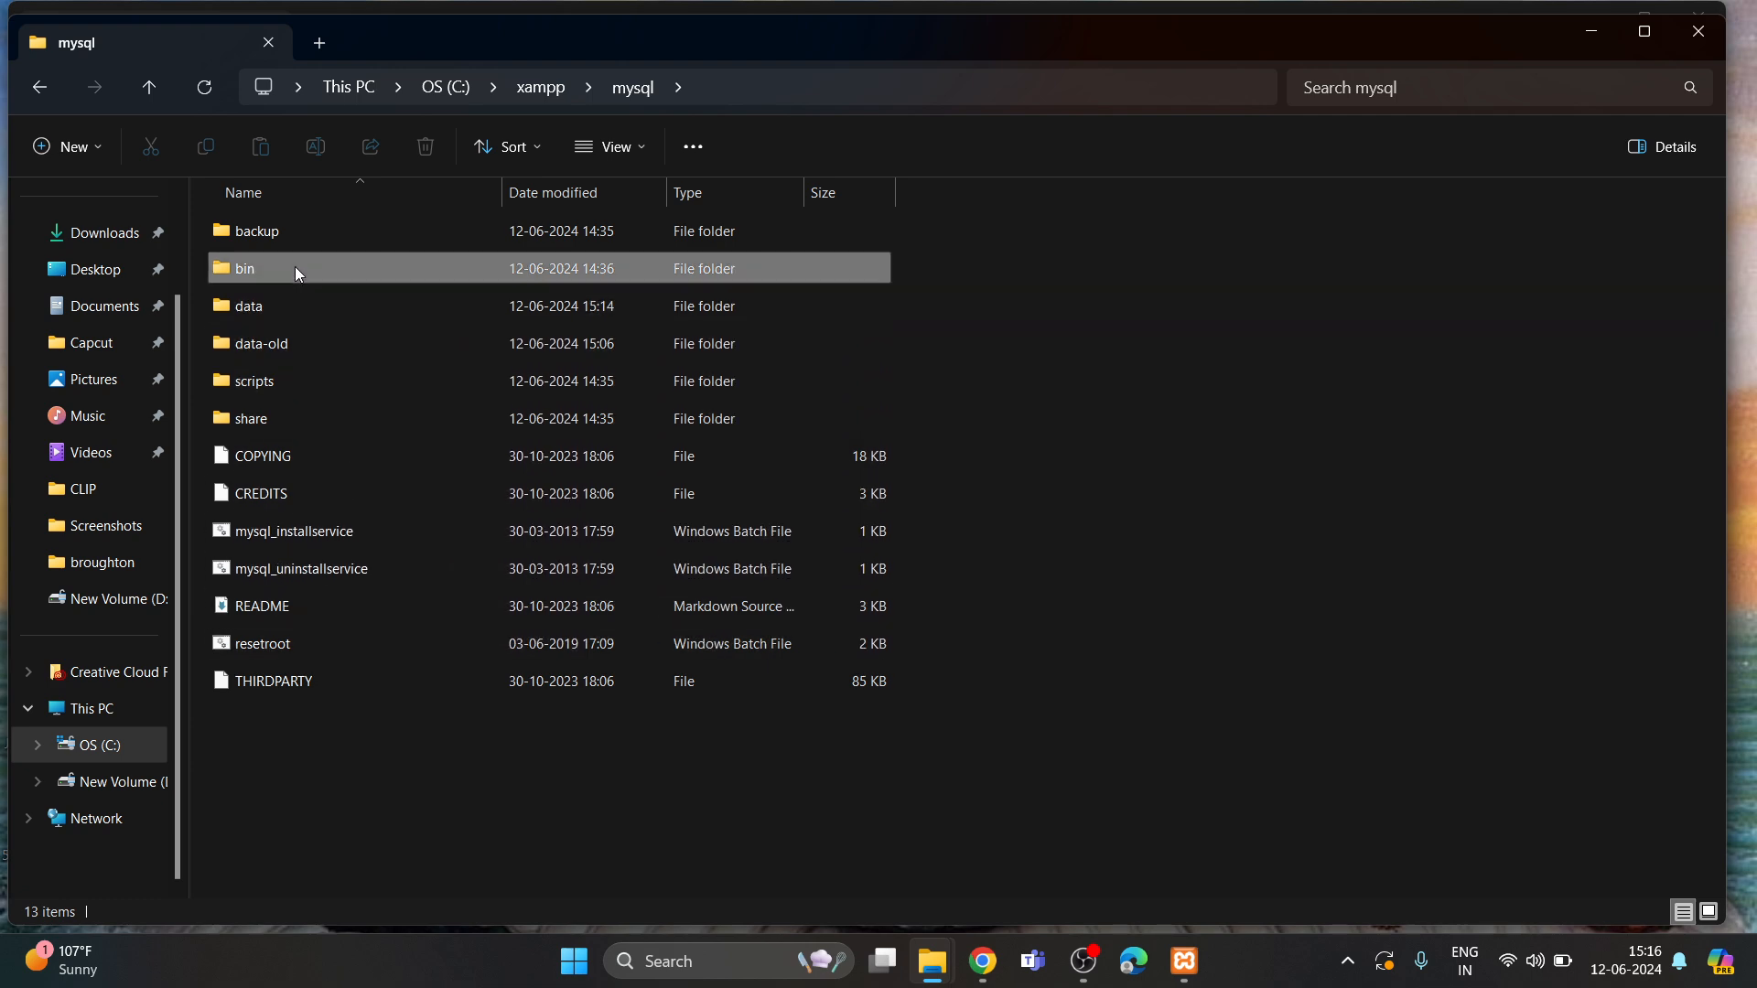
drag(1716, 311, 1743, 476)
scroll(222, 591, down, 9)
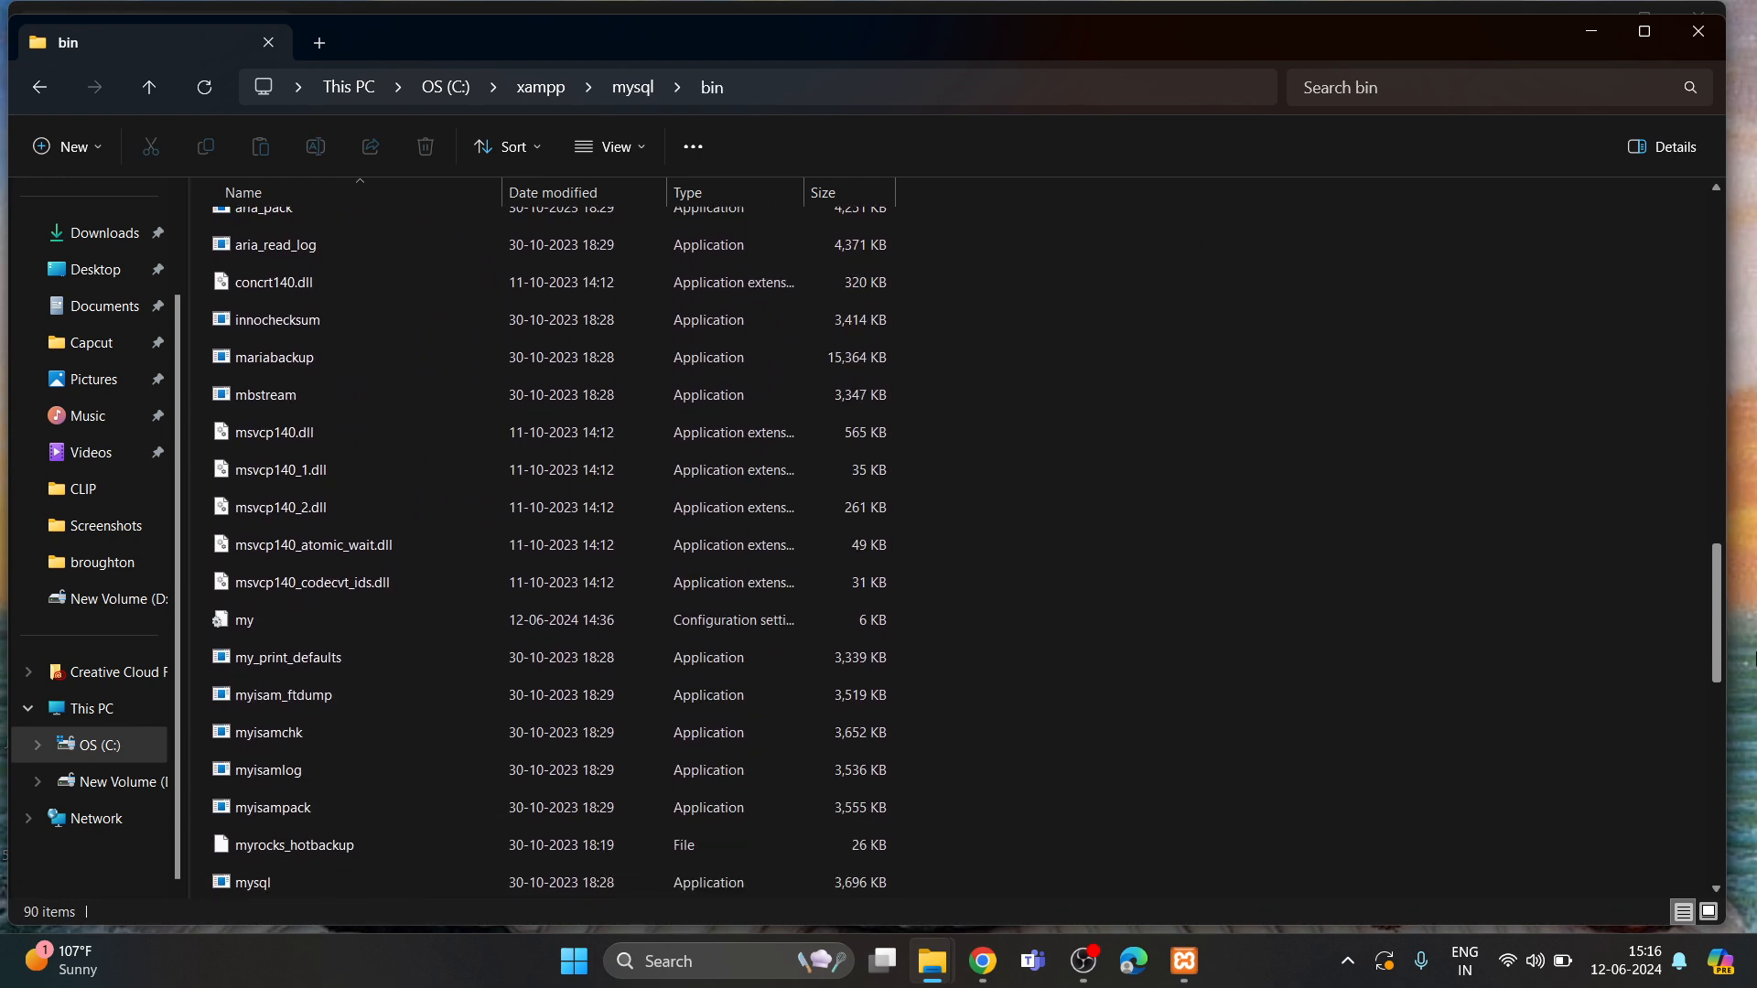
click(273, 564)
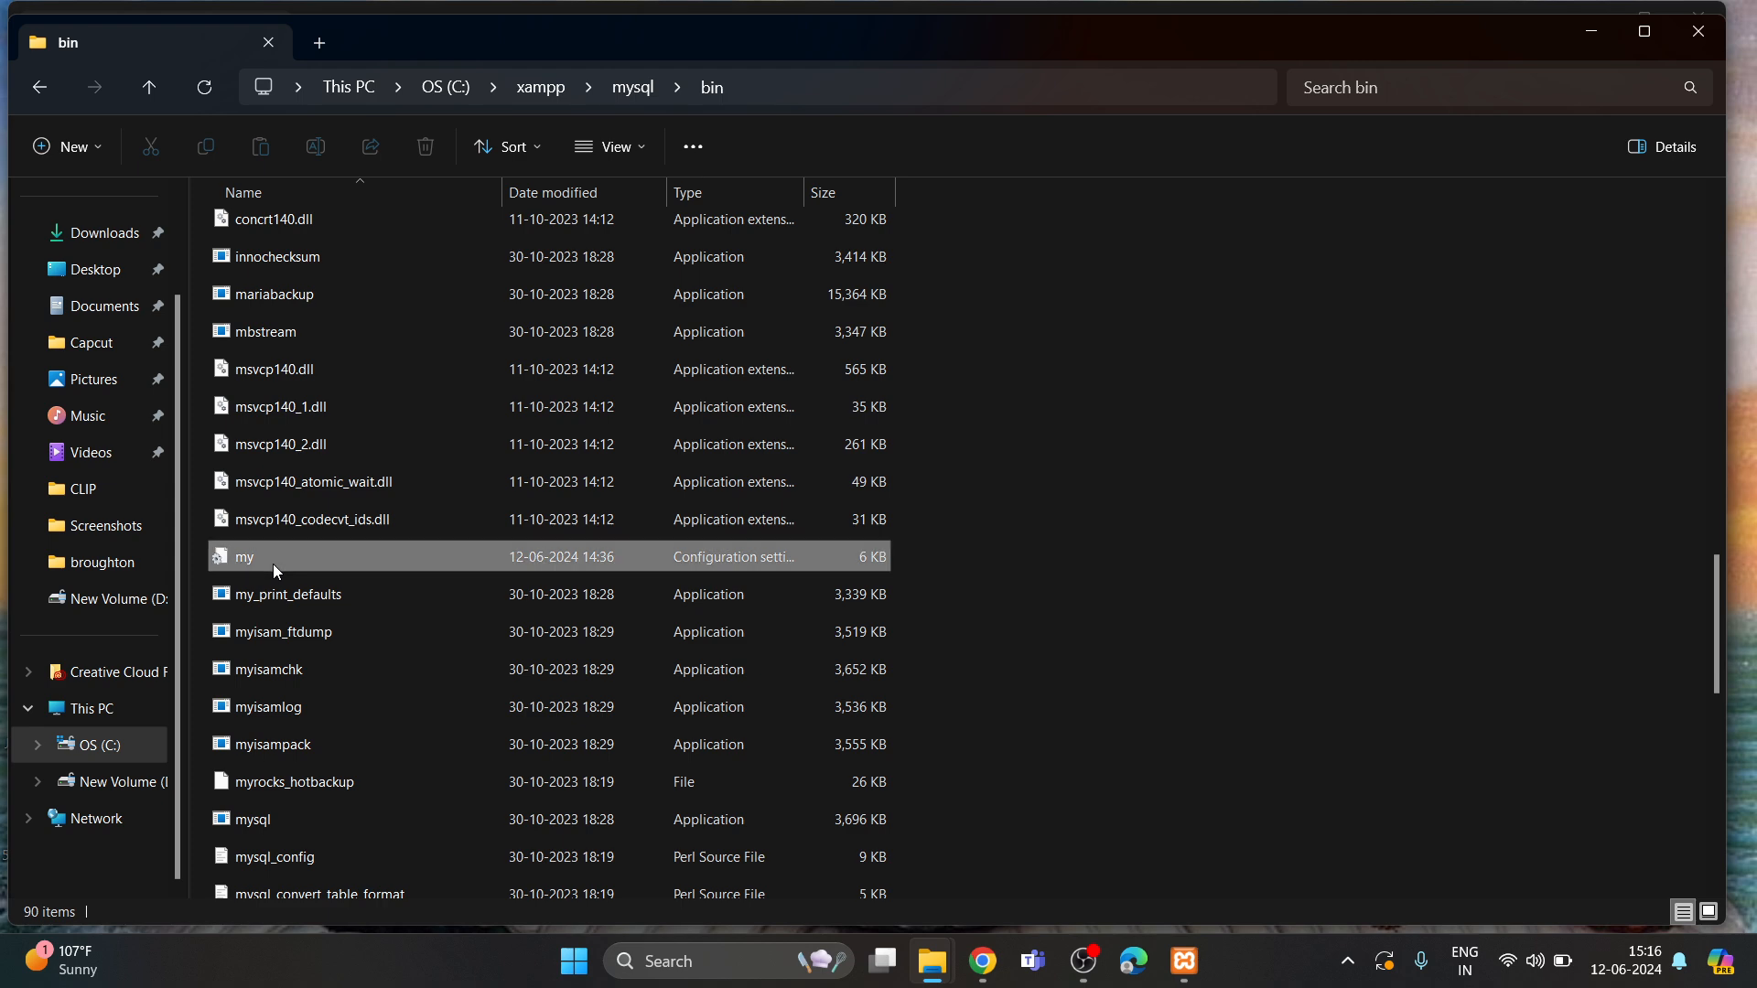
right_click(261, 556)
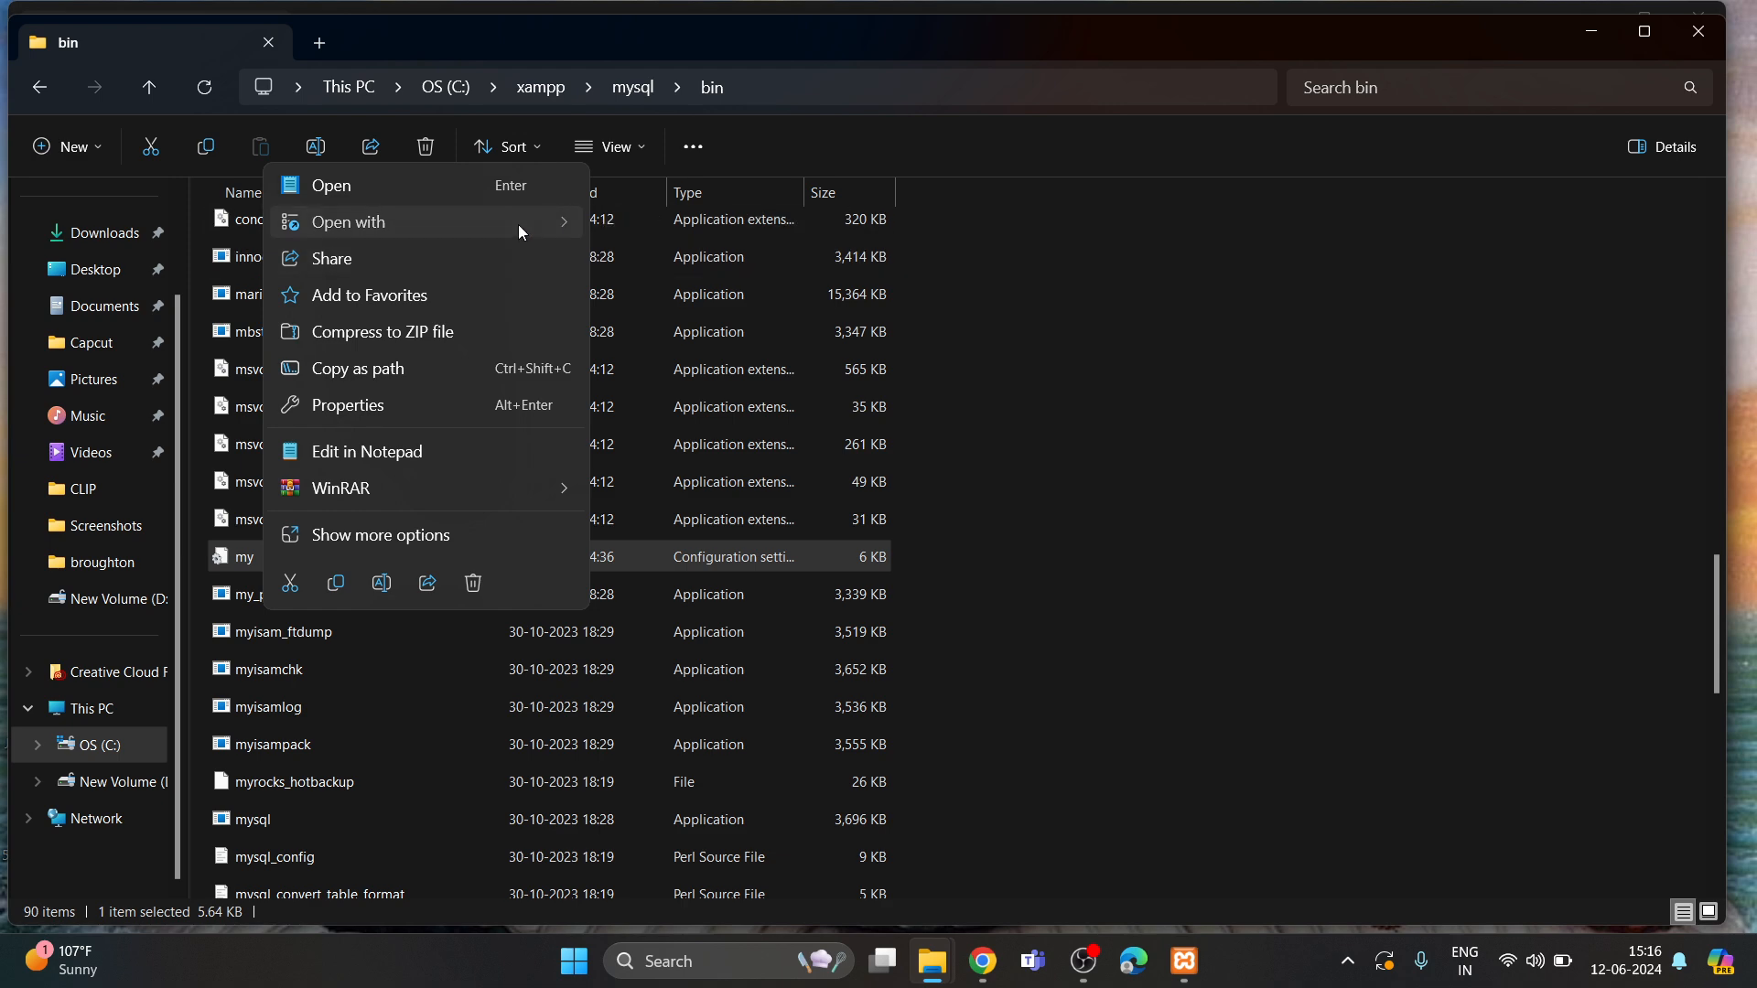
mouse_move(518, 223)
click(679, 224)
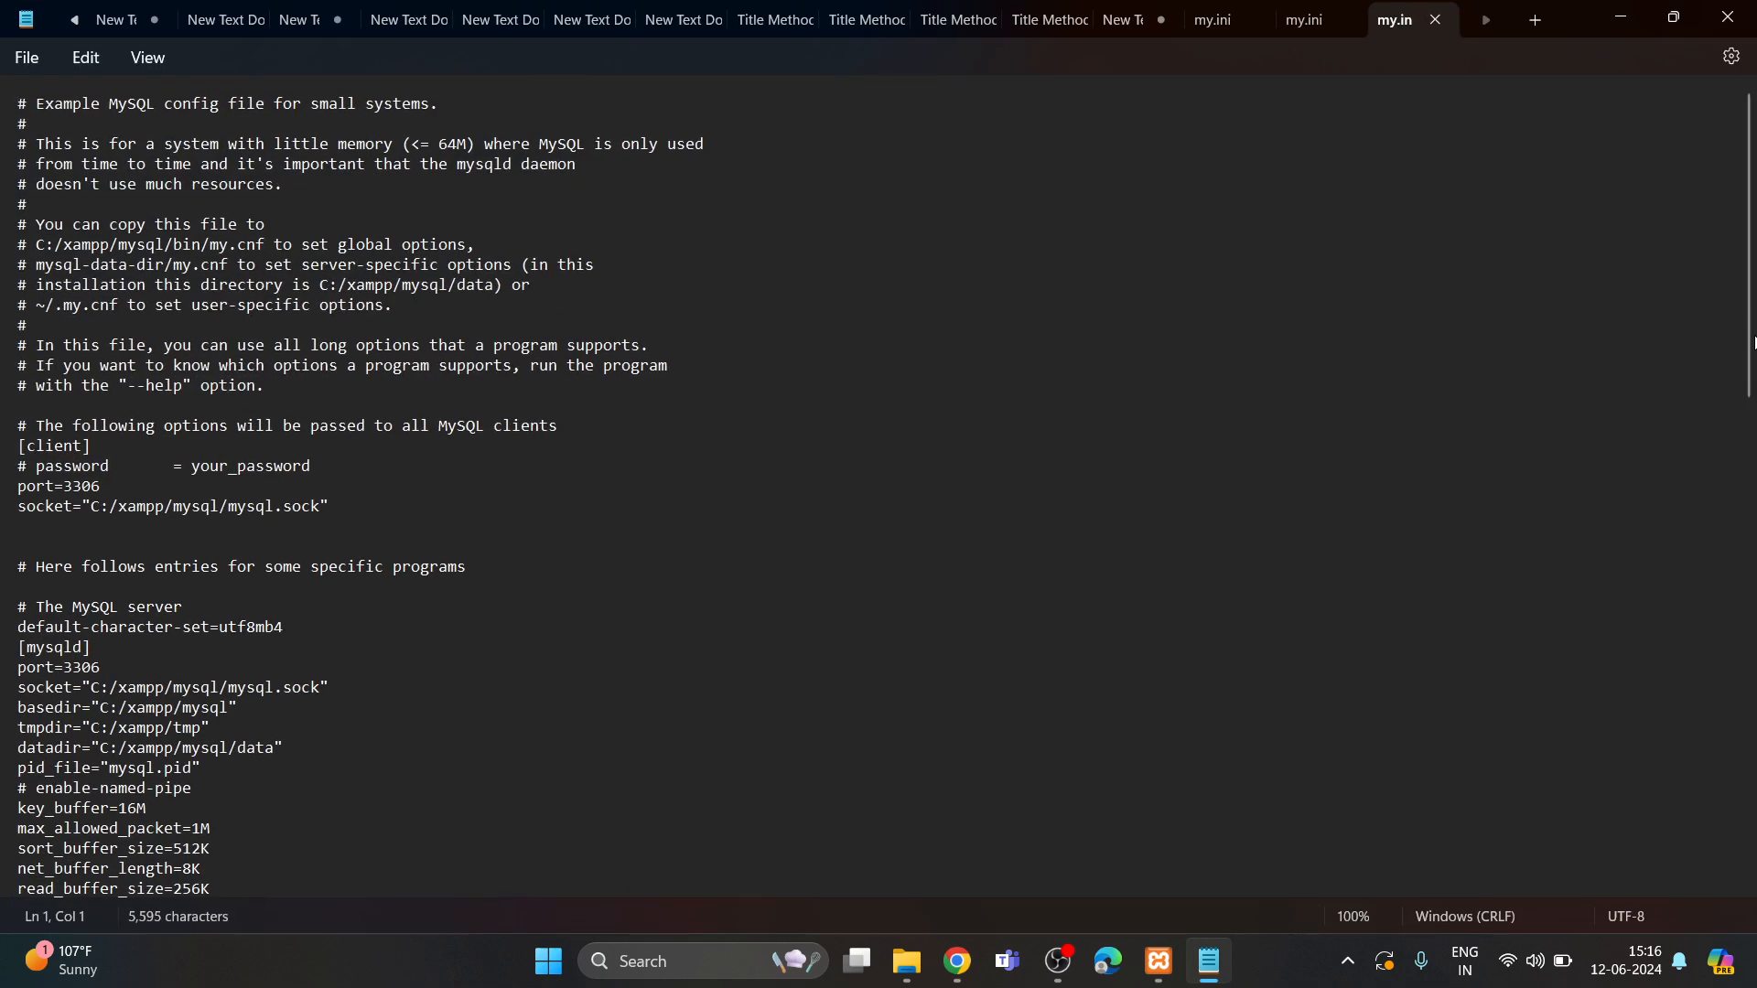
Step: Set the port under the [mysqld] section of my.ini to 3307, save the file and close the editor
scroll(1752, 343, down, 8)
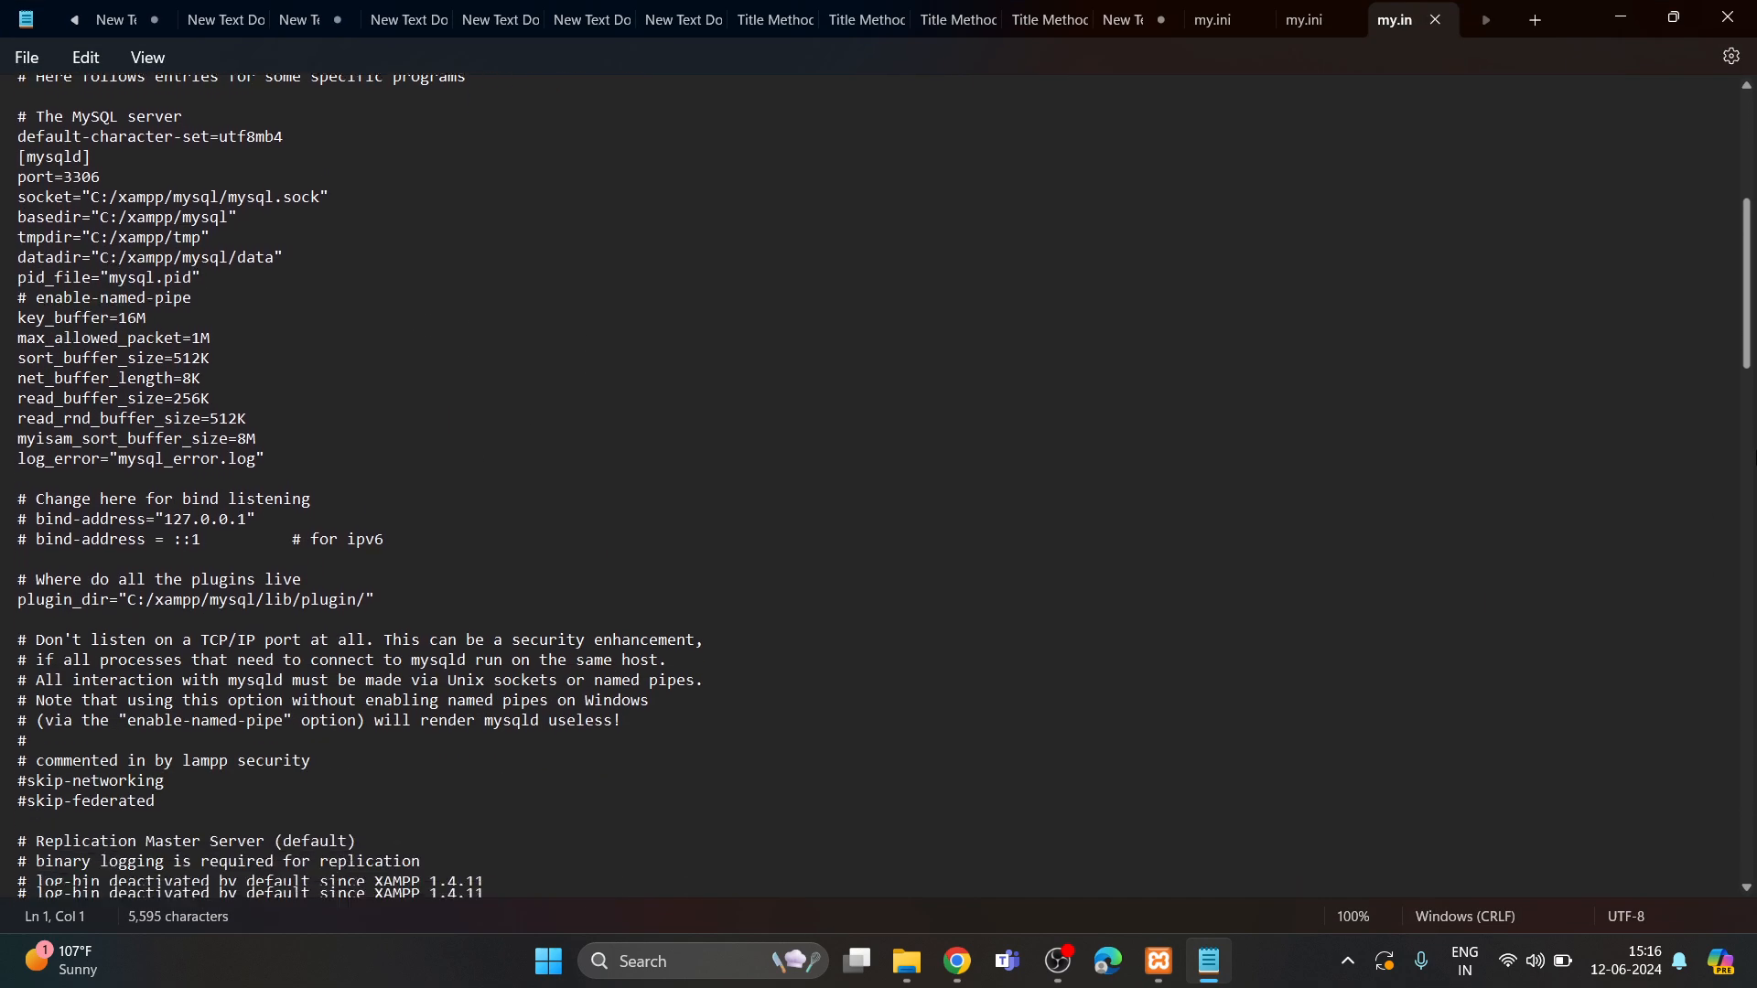
scroll(1750, 442, down, 4)
scroll(1751, 442, up, 5)
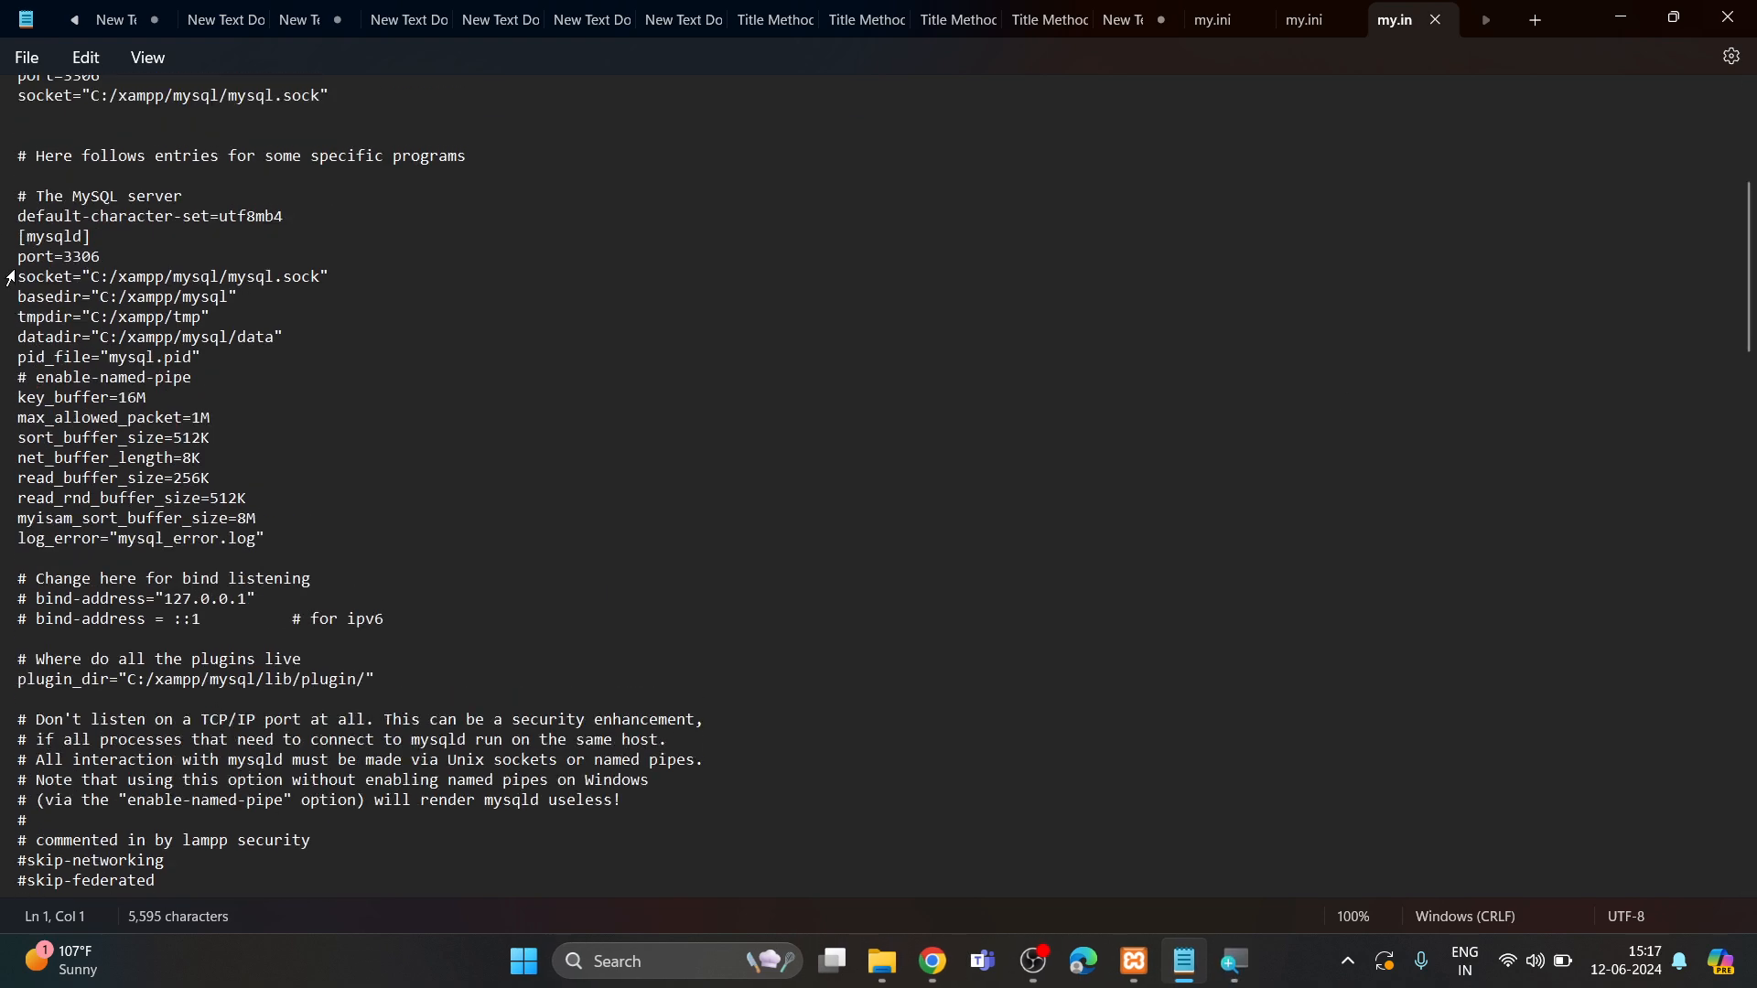
click(103, 258)
key(BackSpace)
text(7)
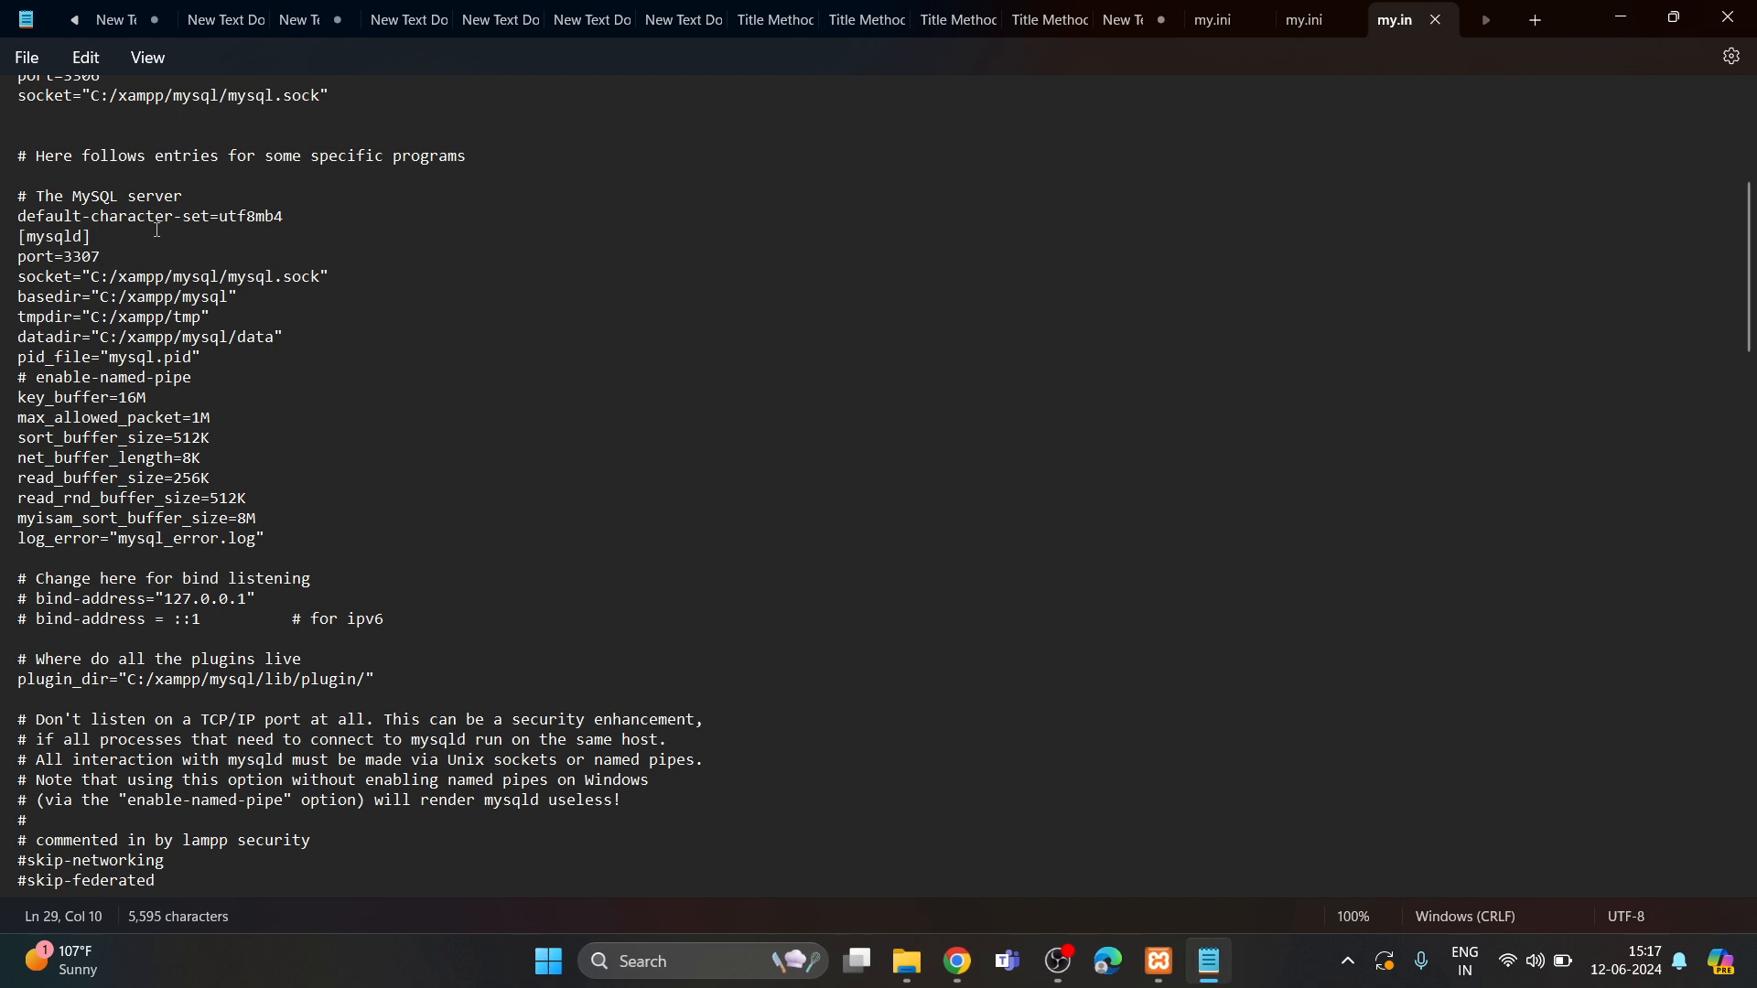
click(1738, 30)
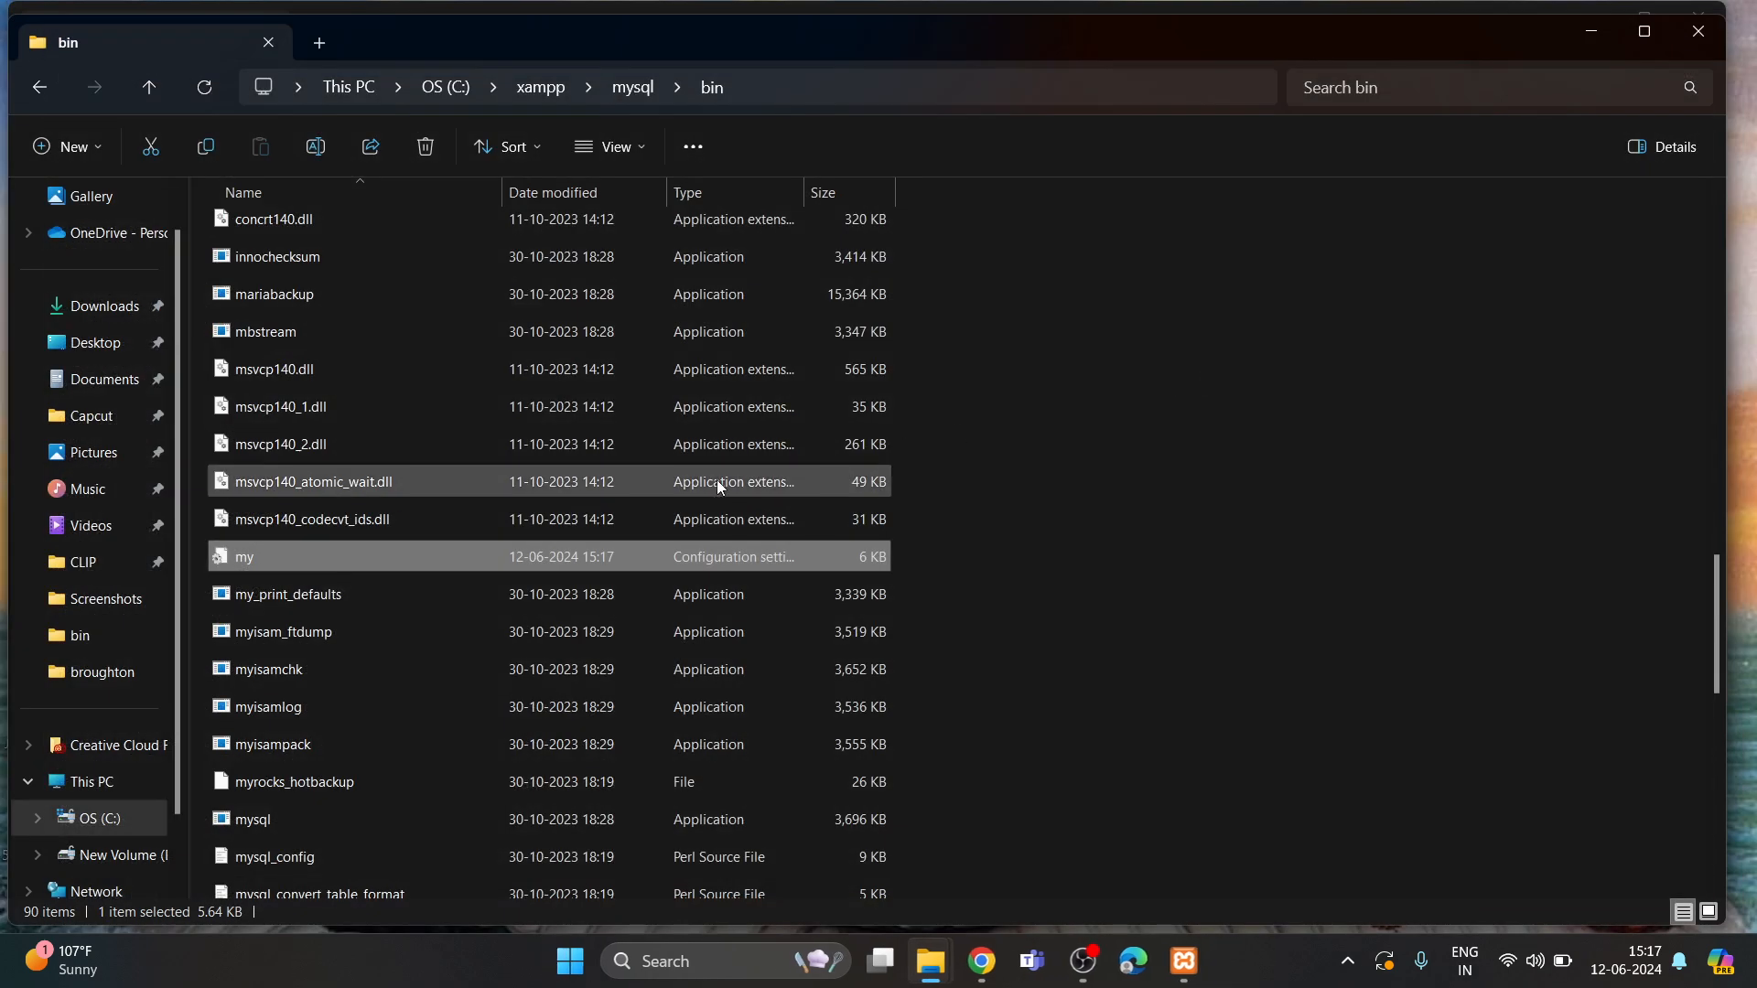
Step: Start the MySQL module in the XAMPP Control Panel and review the log from its first to its latest entries
click(1184, 961)
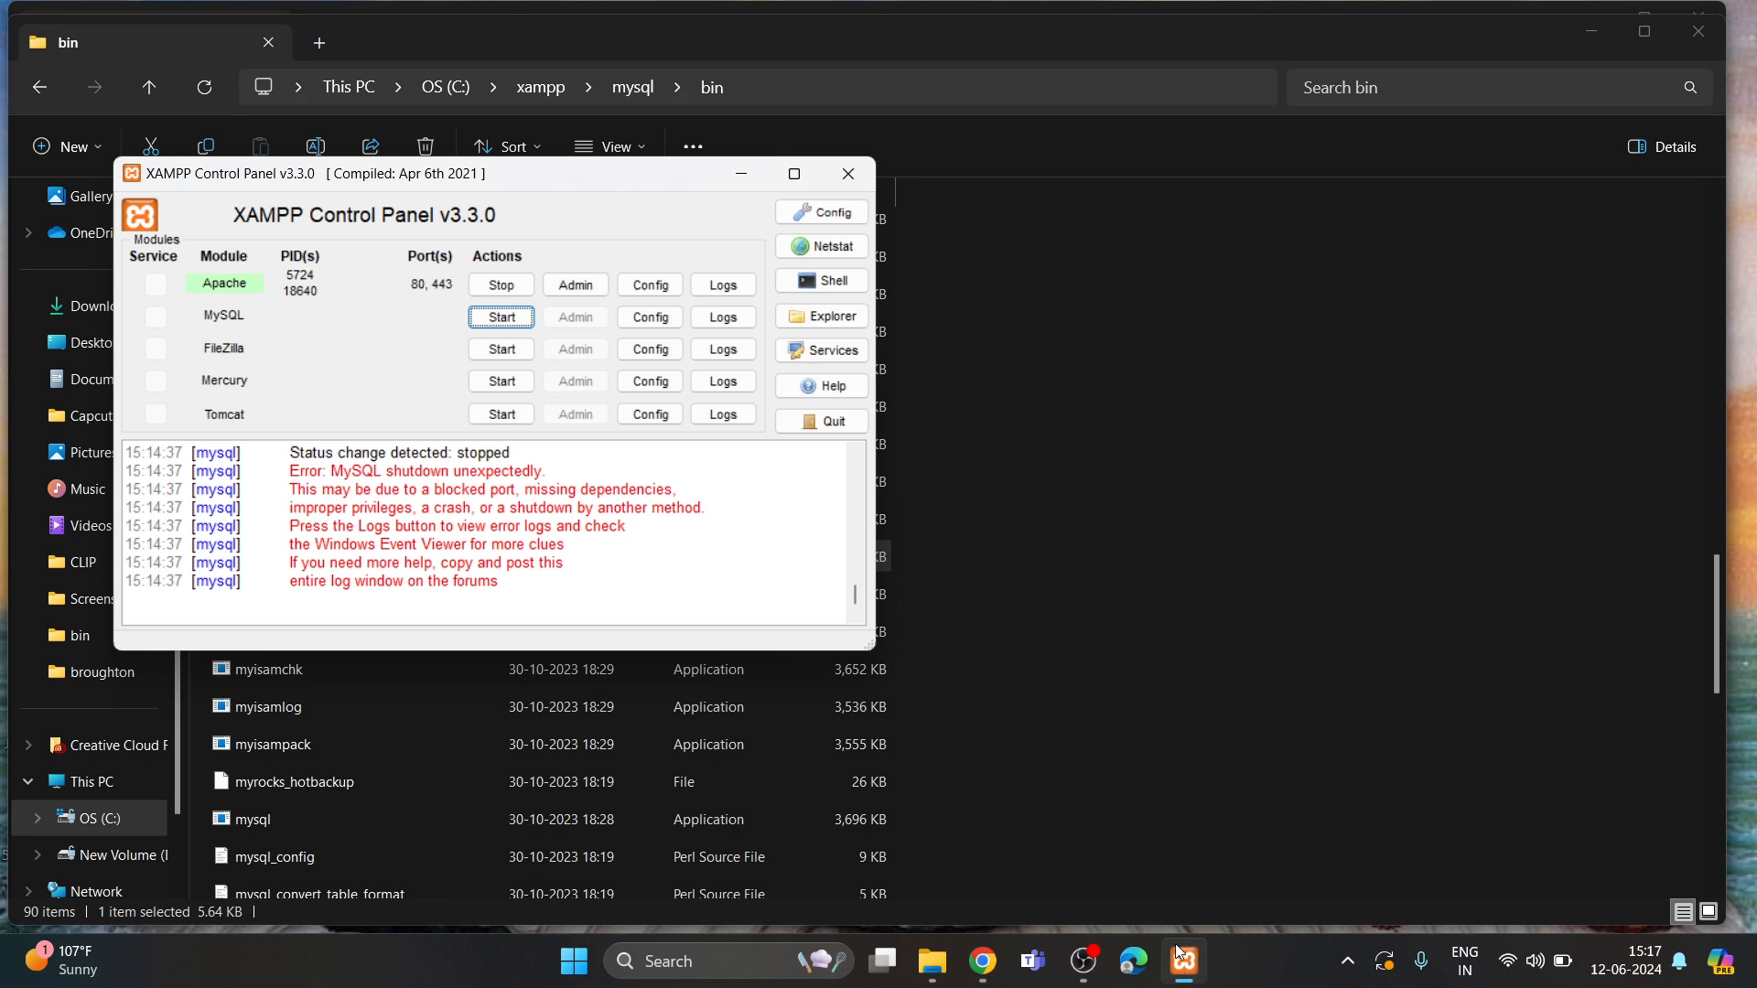
click(534, 320)
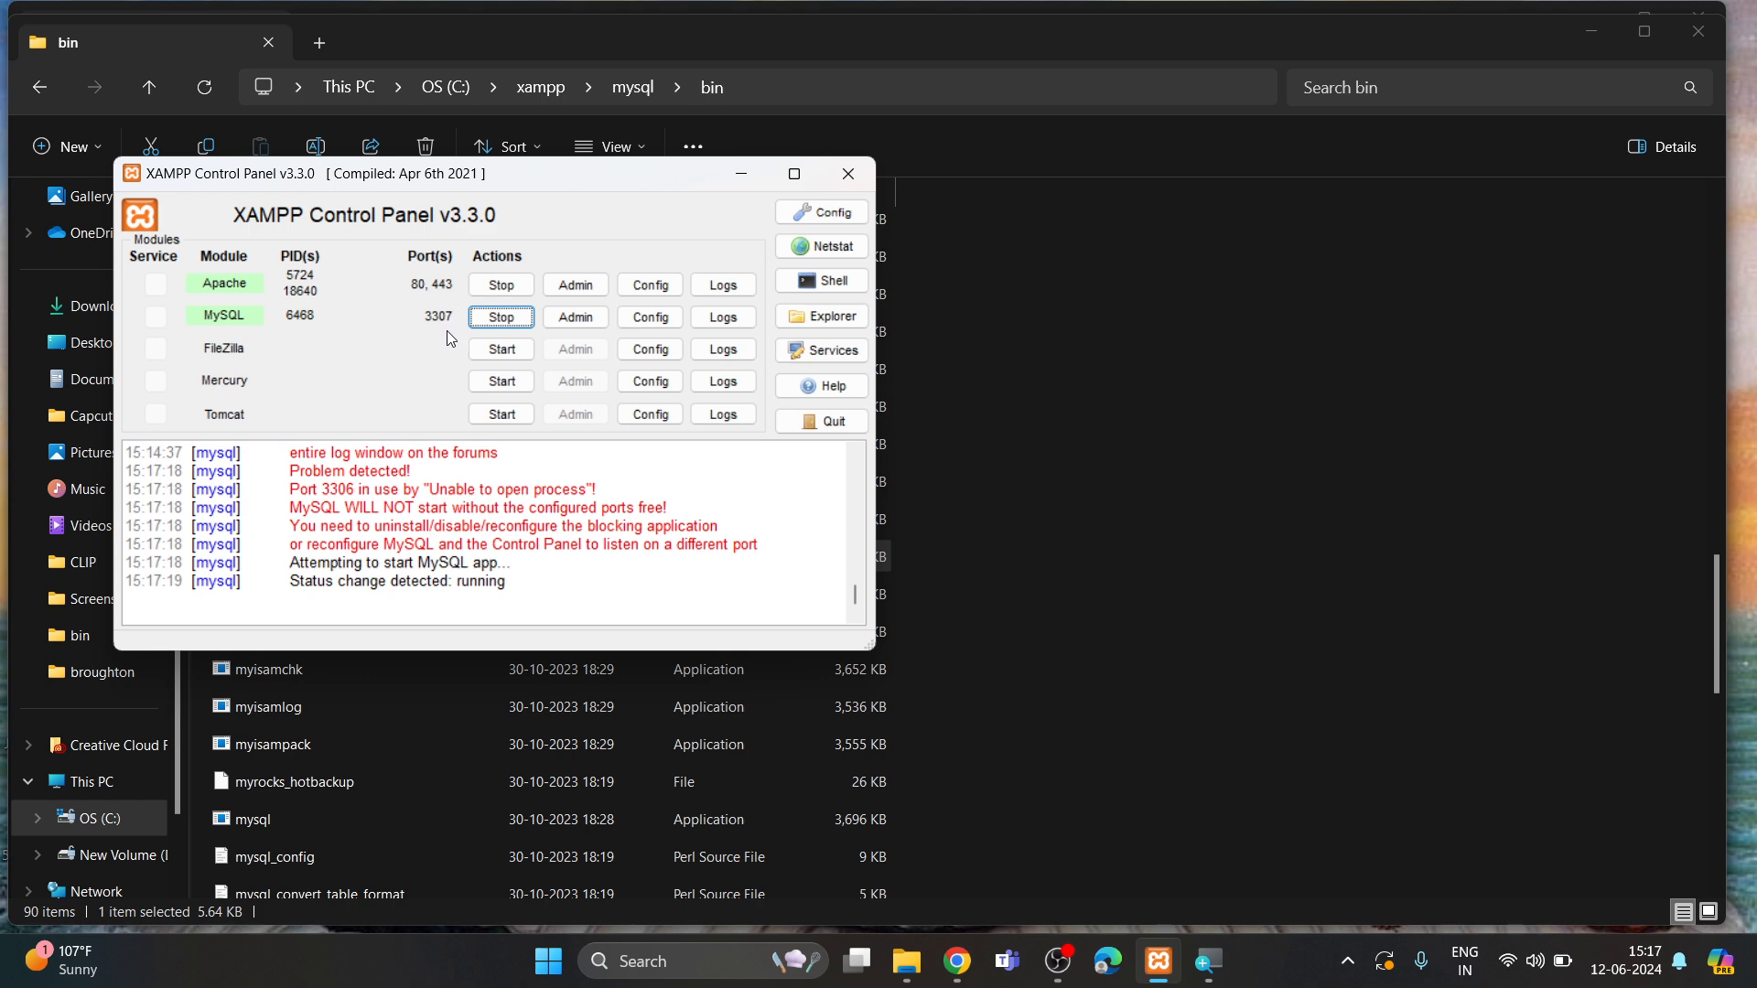
click(503, 320)
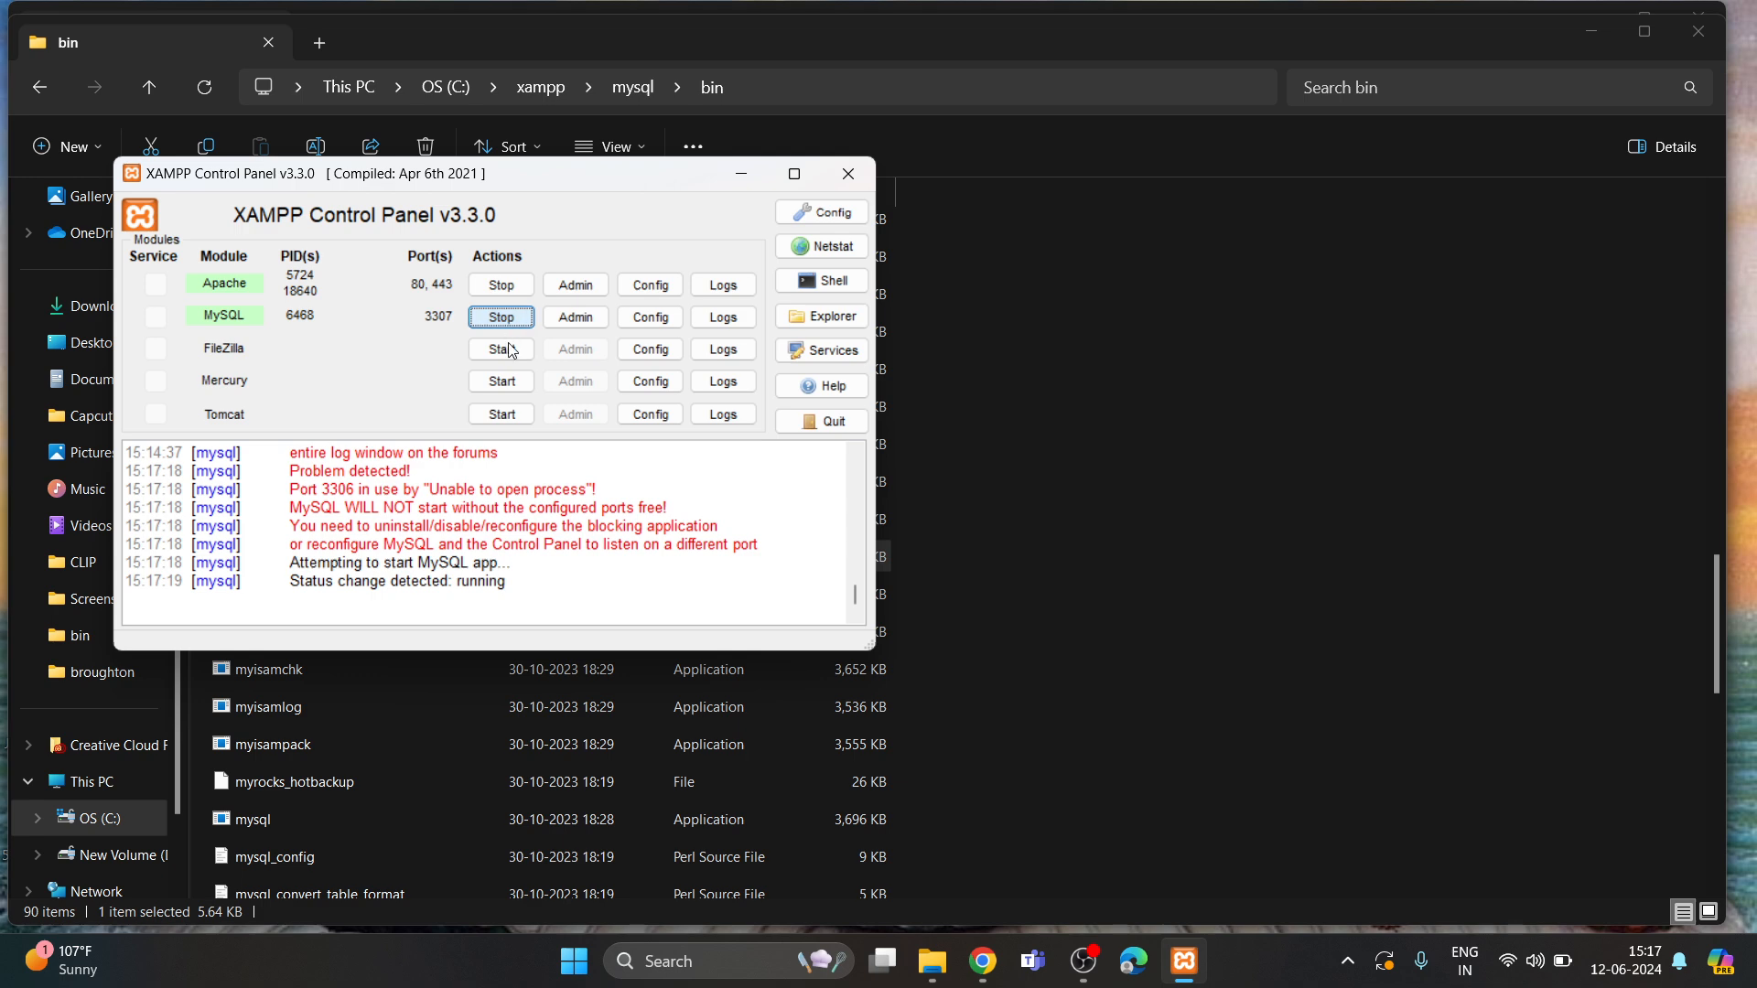
drag(854, 597, 865, 466)
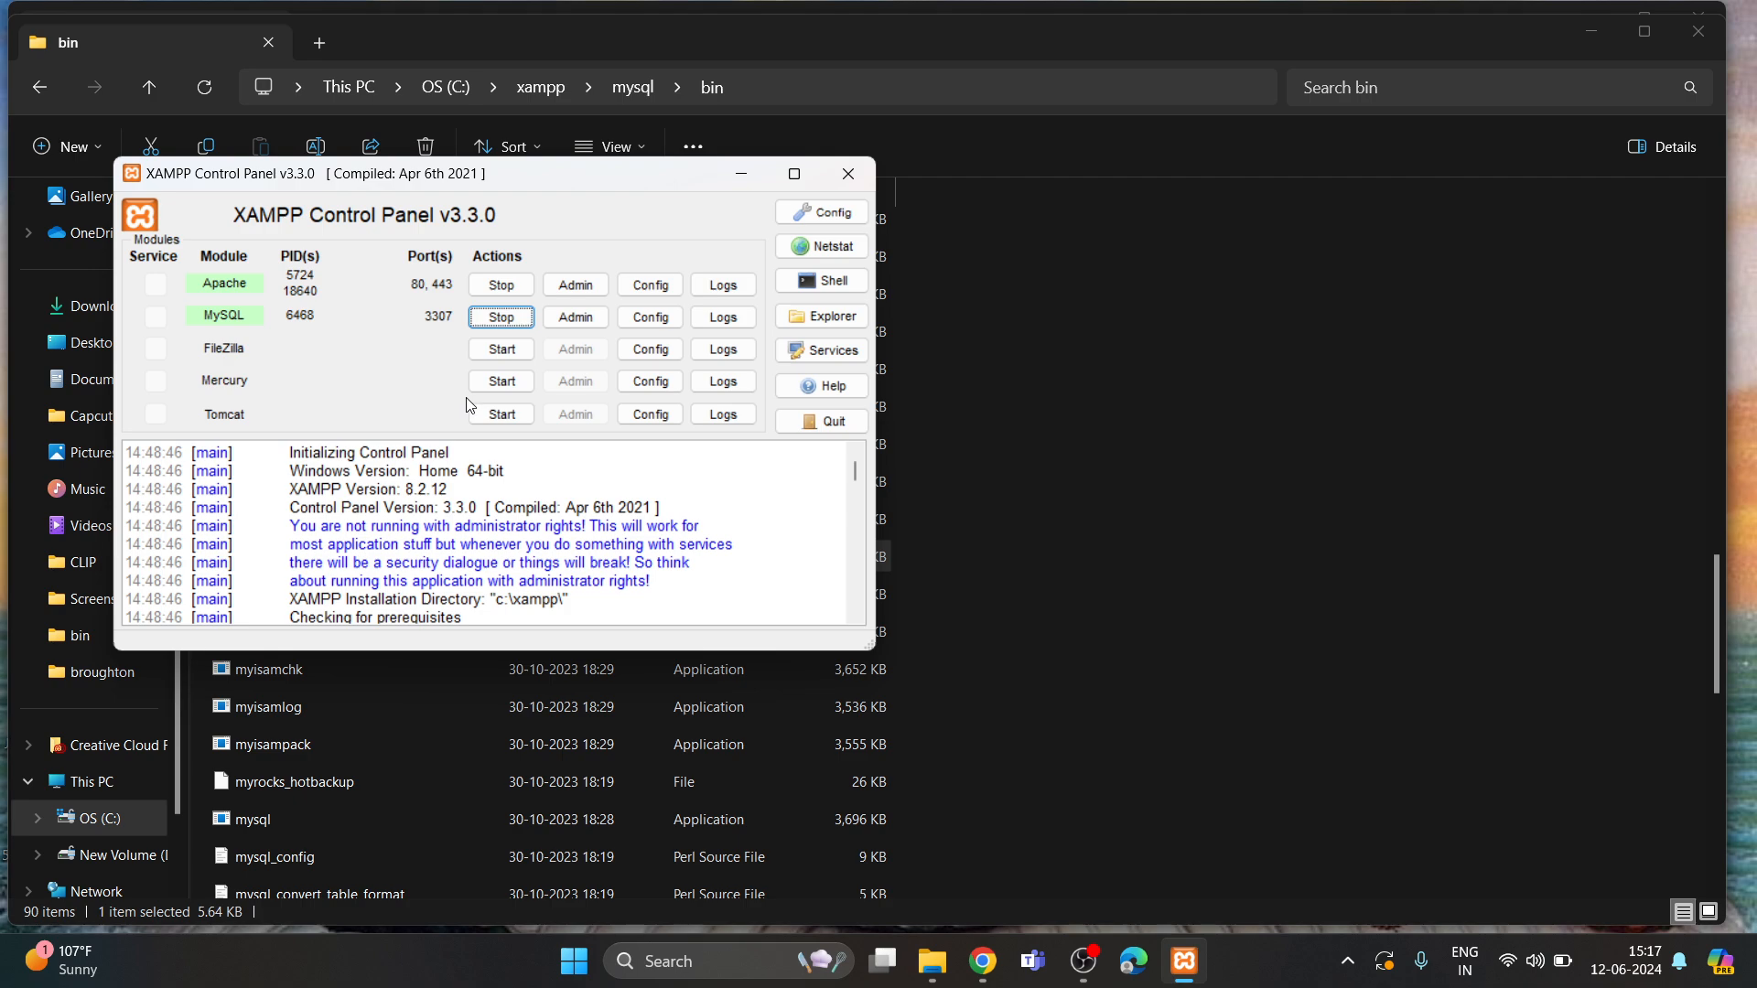
drag(851, 469, 888, 618)
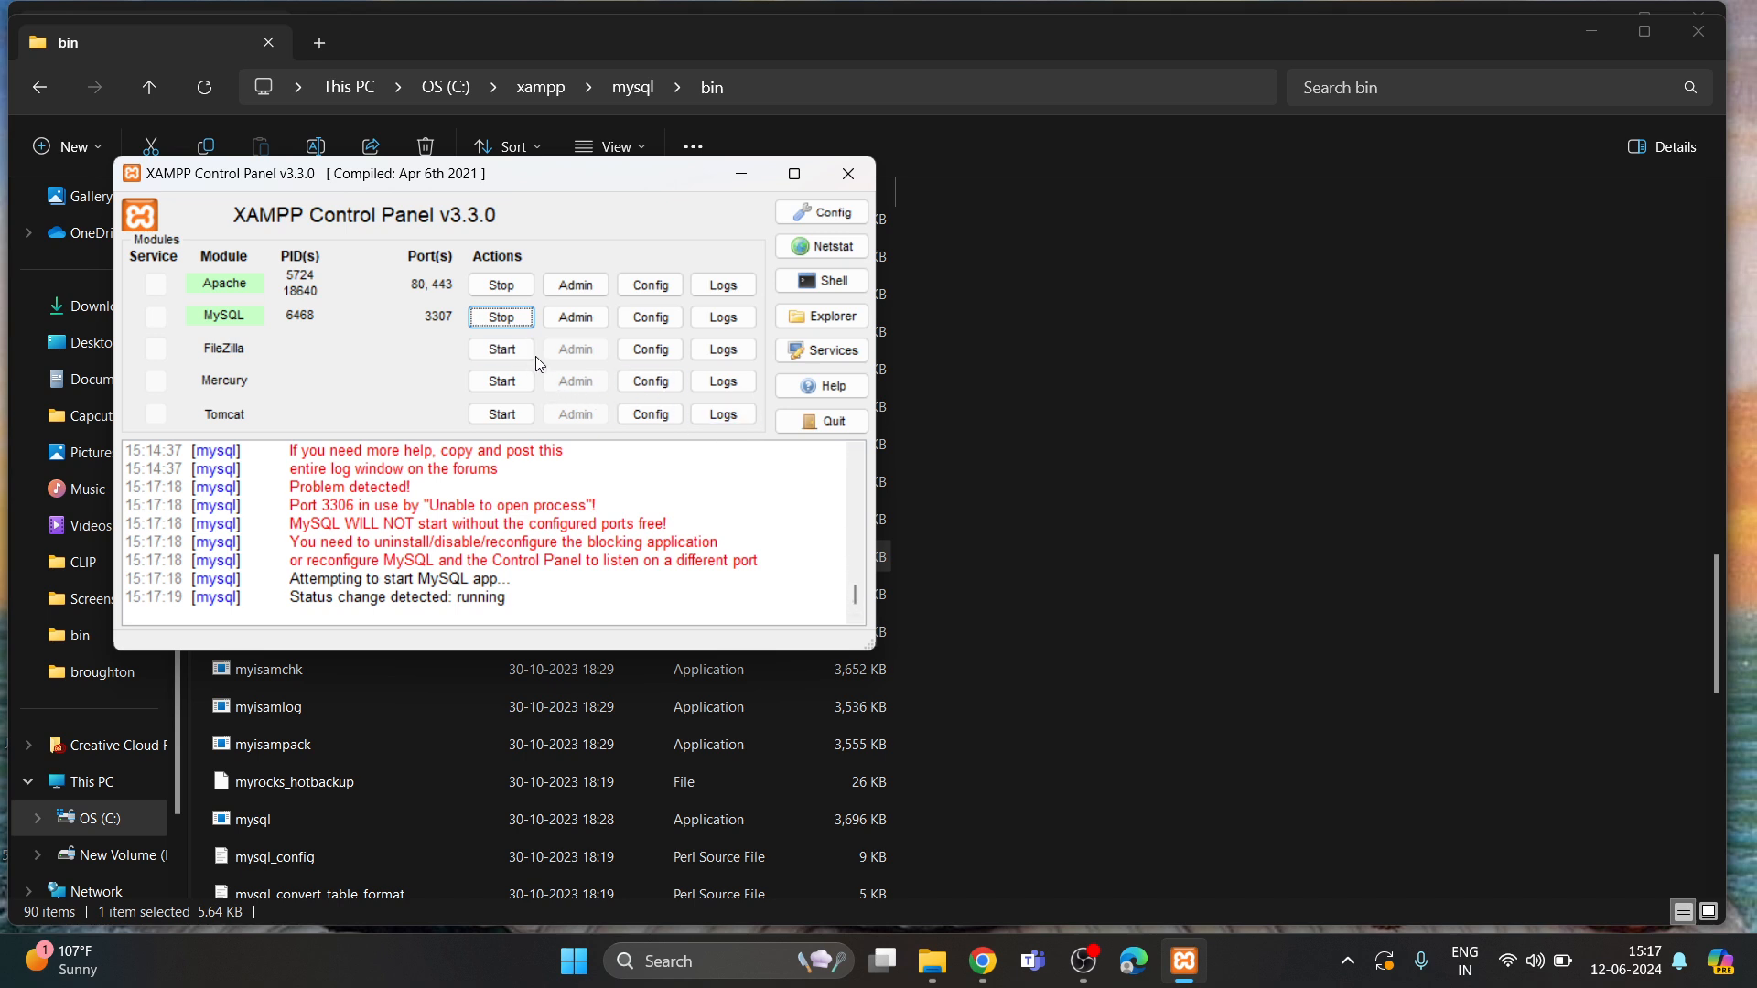
Step: Stop the MySQL and Apache modules
click(501, 318)
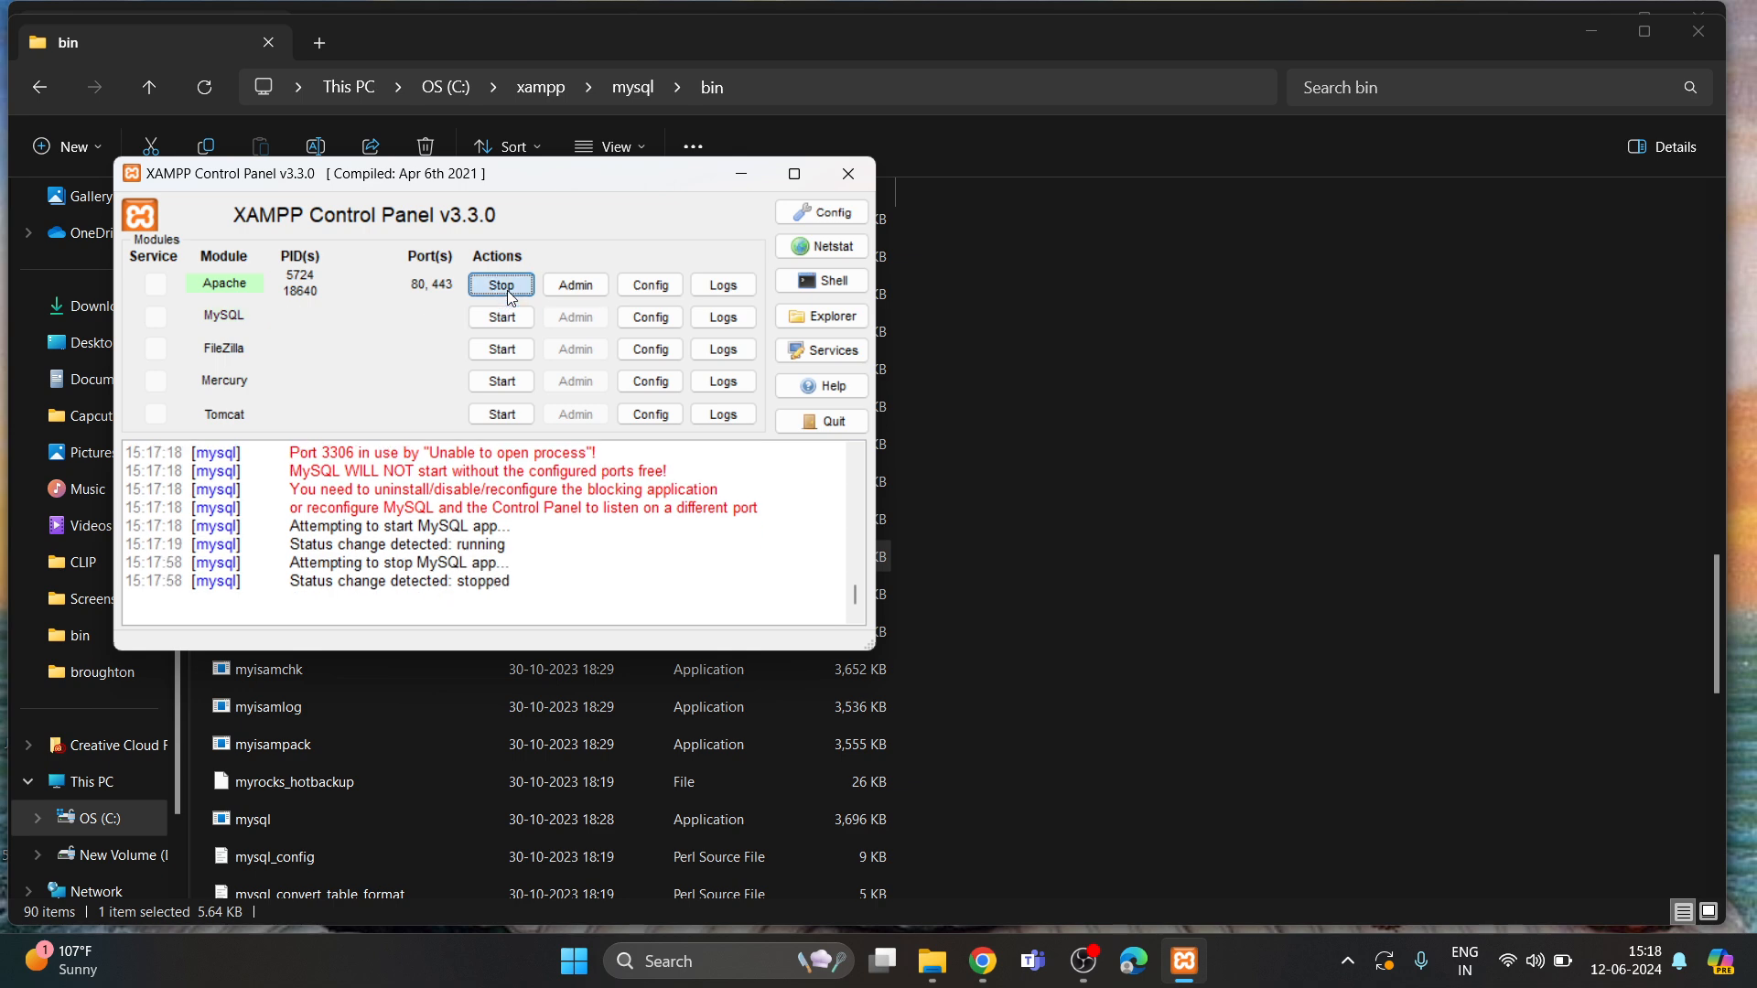
click(502, 285)
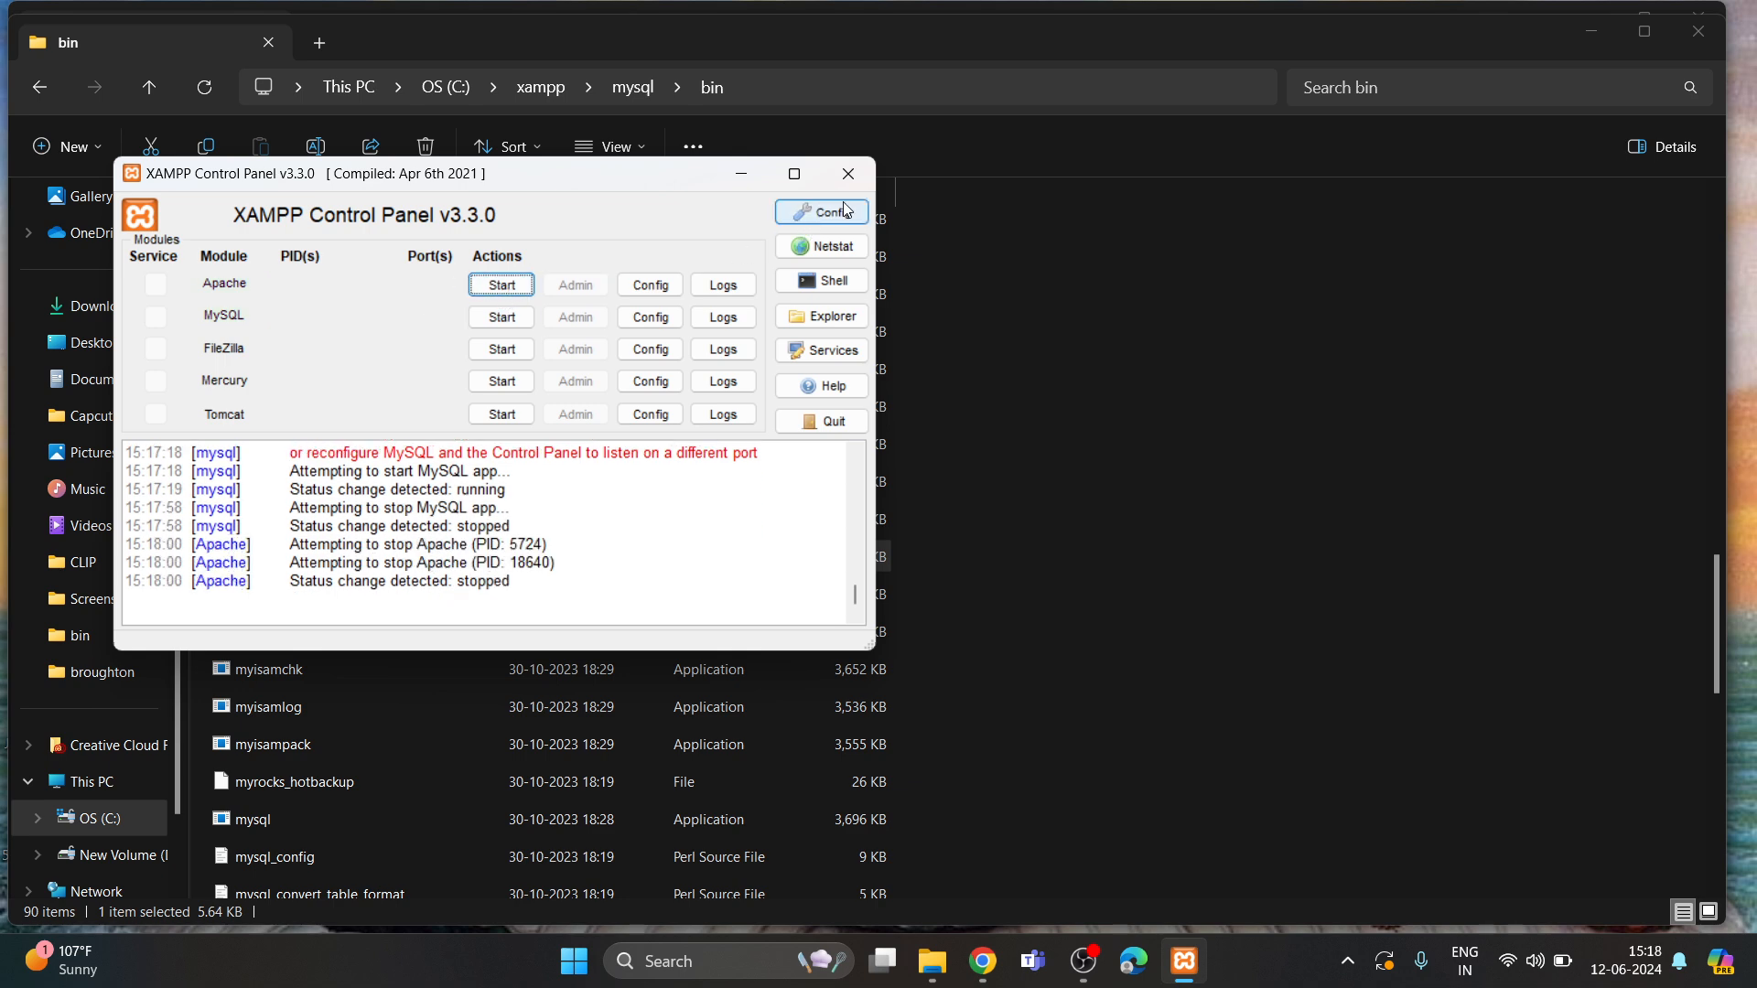